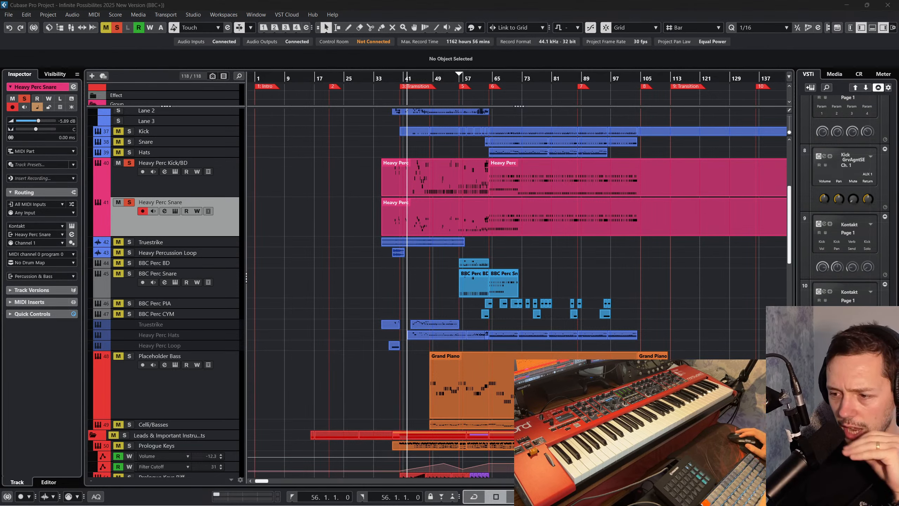
Switch to the audio interface's mixer window with the Stream 1 scene
{"action": "left_click", "coordinate": [636, 276]}
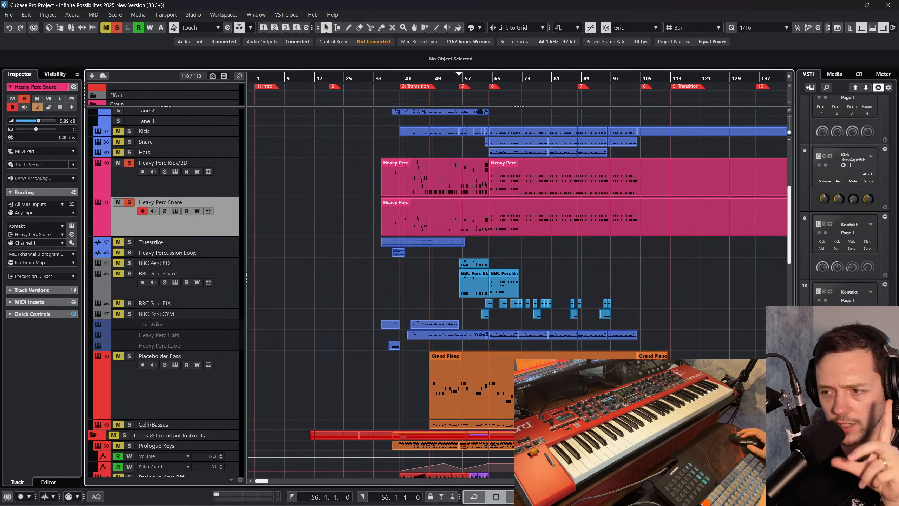
{"action": "mouse_move", "coordinate": [566, 505]}
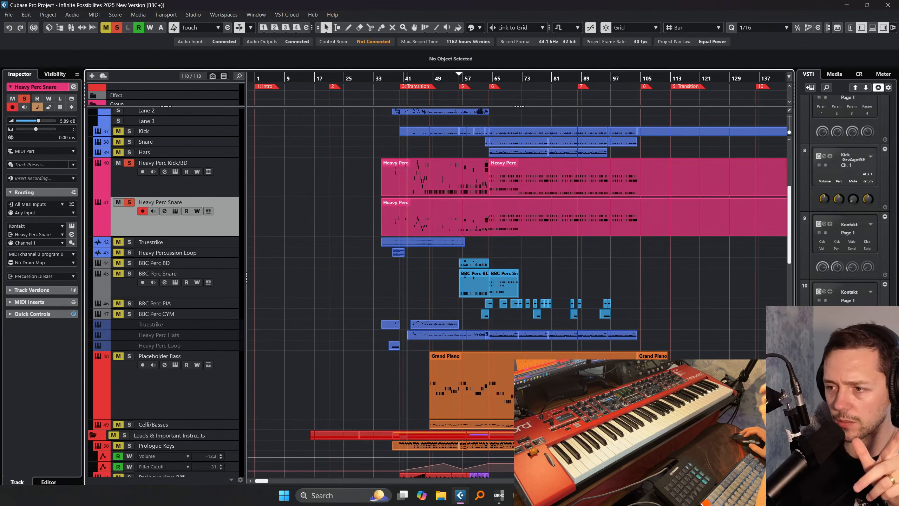
{"action": "left_click", "coordinate": [504, 496]}
{"action": "left_click", "coordinate": [477, 426]}
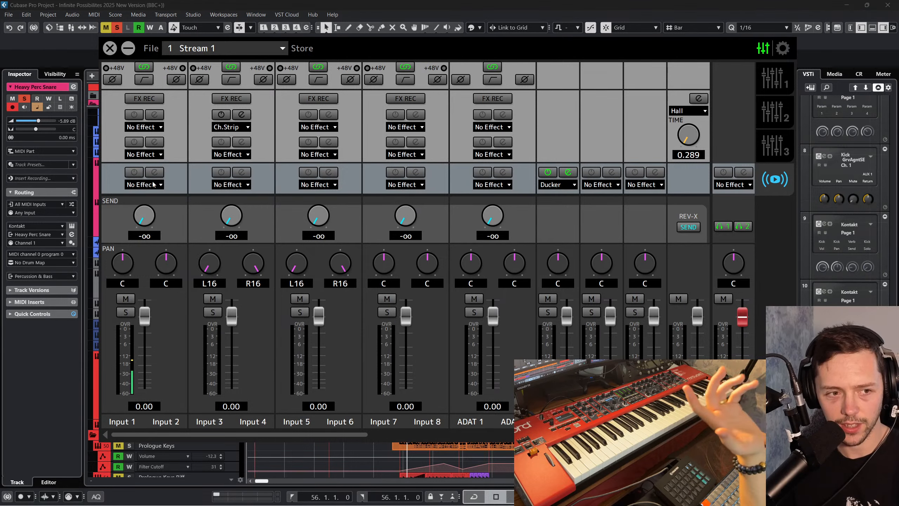
Enable Ch.Strip and Gate on the Input 1 channel, raise its fader to 5.25, and return to the project
{"action": "left_click", "coordinate": [151, 155]}
{"action": "left_click", "coordinate": [150, 175]}
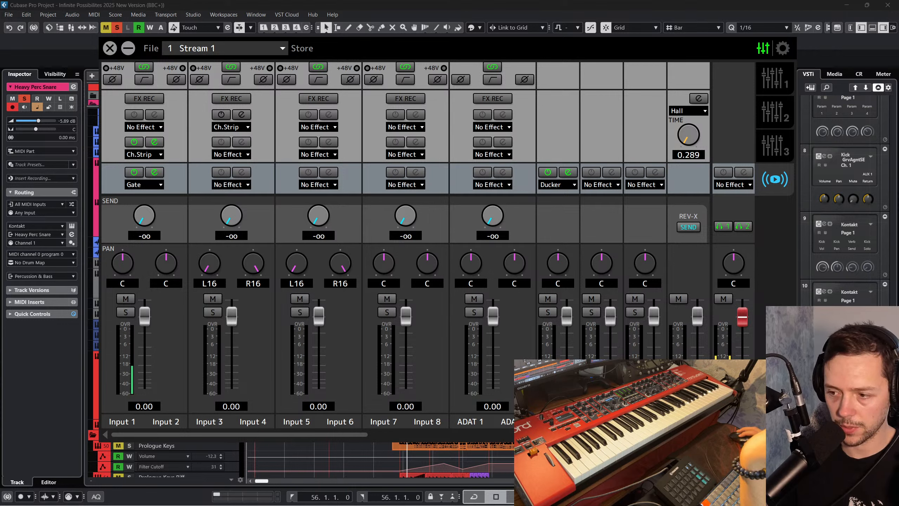
{"action": "left_click_drag", "start_coordinate": [144, 314], "coordinate": [158, 297]}
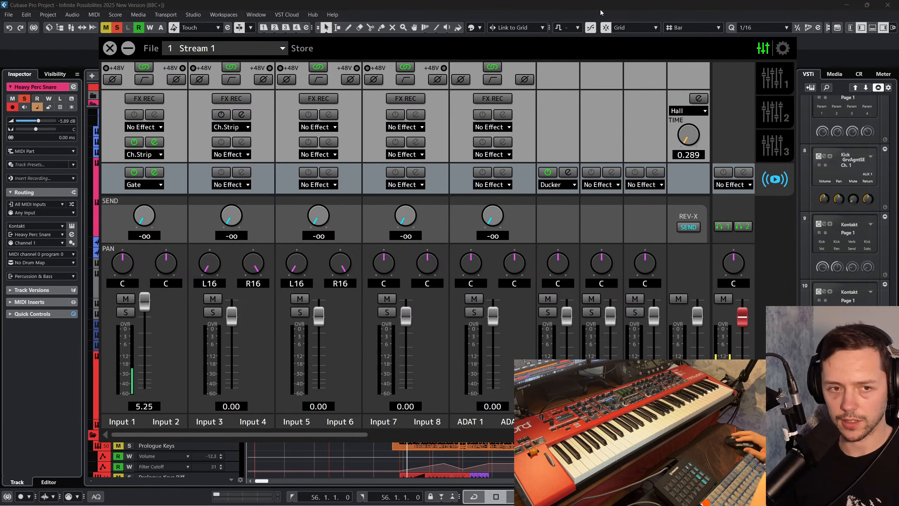
{"action": "key", "text": "F3"}
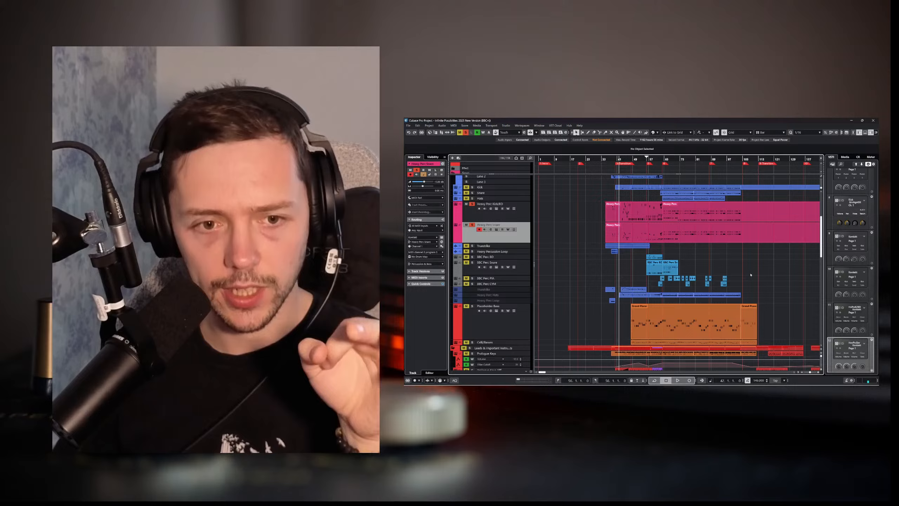
Enlarge the upper section of the track list to reveal the group tracks from Percussion & Bass to Primary Harmony
{"action": "scroll", "coordinate": [757, 265], "scroll_direction": "down", "scroll_amount": 3}
{"action": "scroll", "coordinate": [757, 264], "scroll_direction": "up", "scroll_amount": 5}
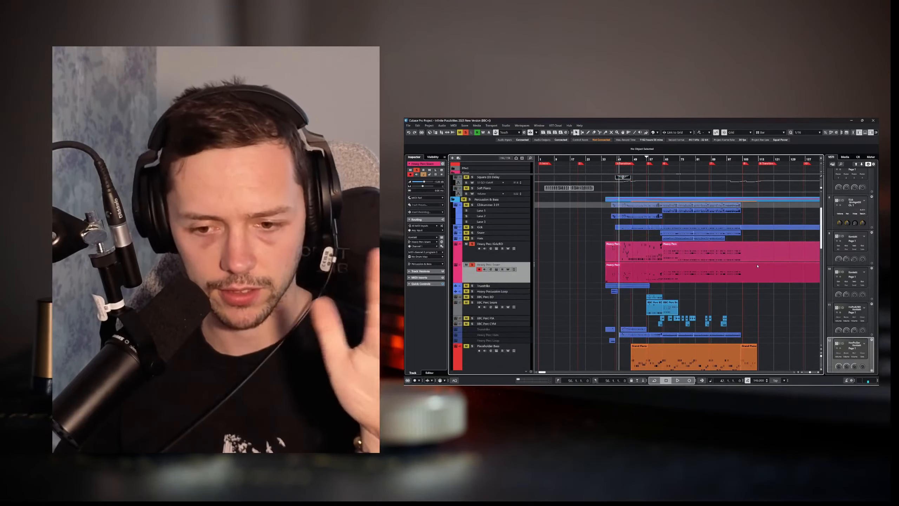
{"action": "scroll", "coordinate": [590, 244], "scroll_direction": "up", "scroll_amount": 3}
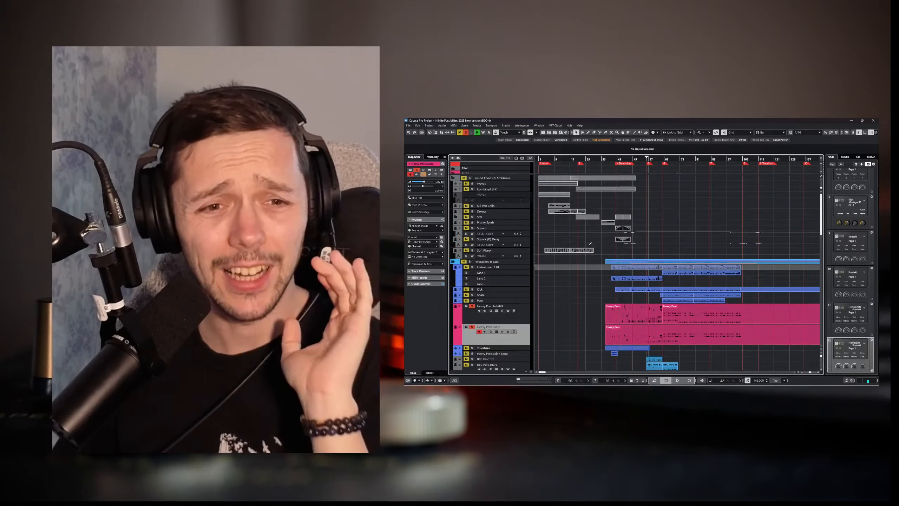
{"action": "scroll", "coordinate": [491, 170], "scroll_direction": "up", "scroll_amount": 1}
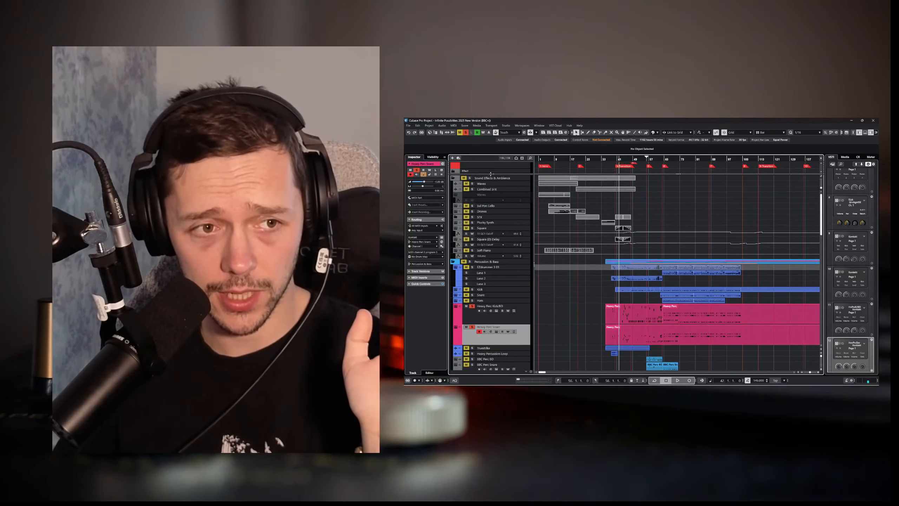
{"action": "left_click_drag", "start_coordinate": [491, 173], "coordinate": [491, 212]}
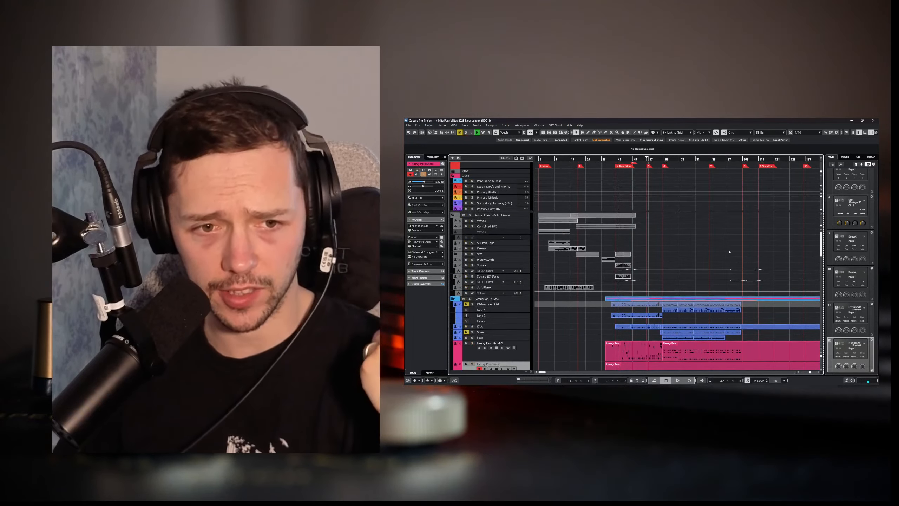
{"action": "scroll", "coordinate": [729, 251], "scroll_direction": "down", "scroll_amount": 6}
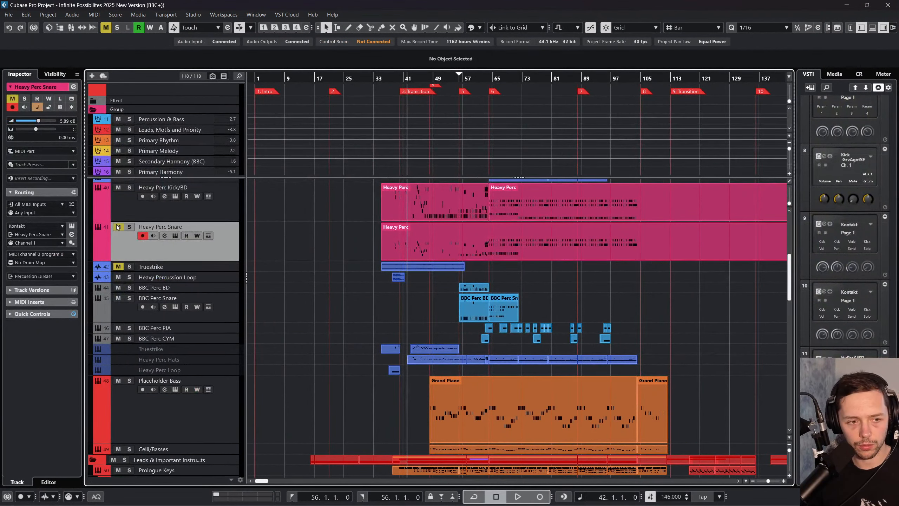
Return the playback position to the project start, zoom the timeline out, and start playback
{"action": "left_click_drag", "start_coordinate": [292, 78], "coordinate": [53, 77]}
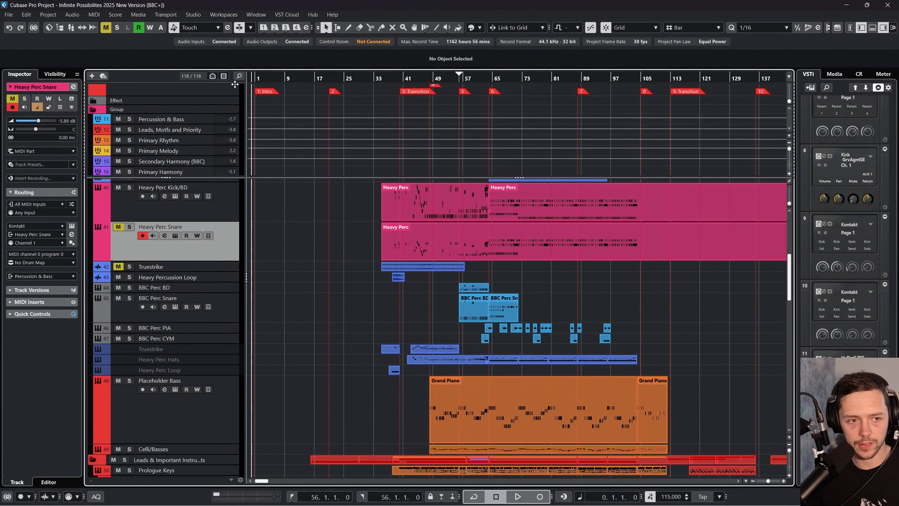
{"action": "left_click_drag", "start_coordinate": [235, 85], "coordinate": [254, 75]}
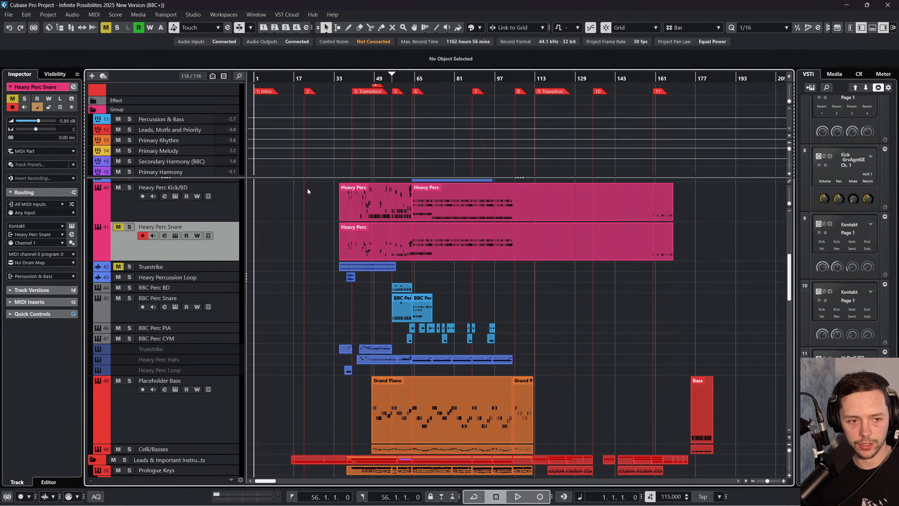
{"action": "key", "text": "space"}
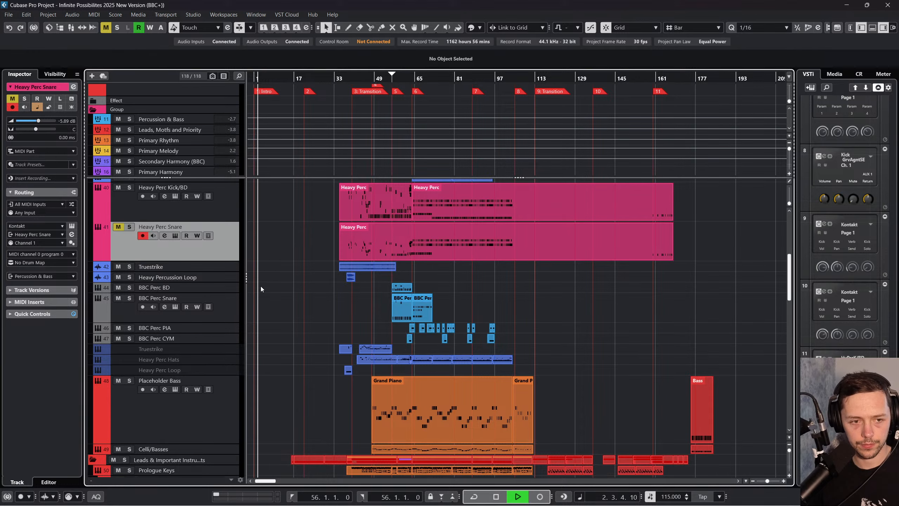
{"action": "scroll", "coordinate": [268, 292], "scroll_direction": "up", "scroll_amount": 5}
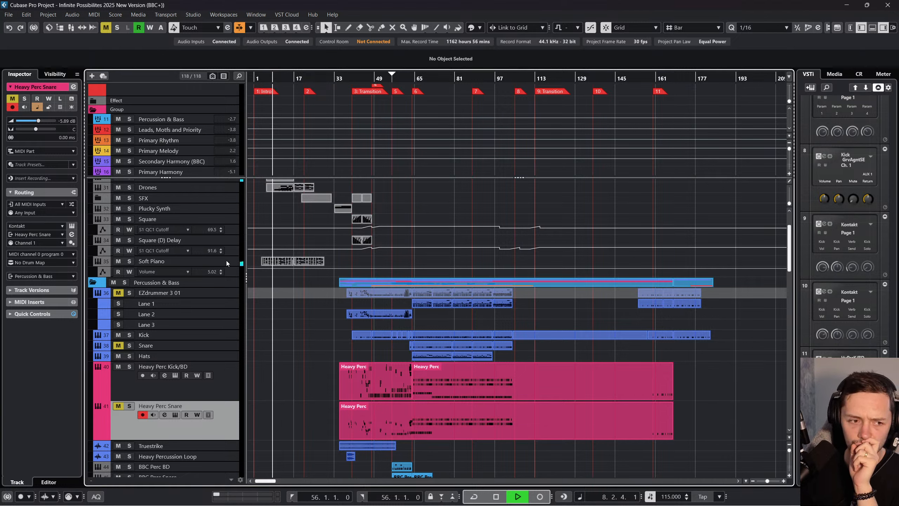
{"action": "mouse_move", "coordinate": [537, 495]}
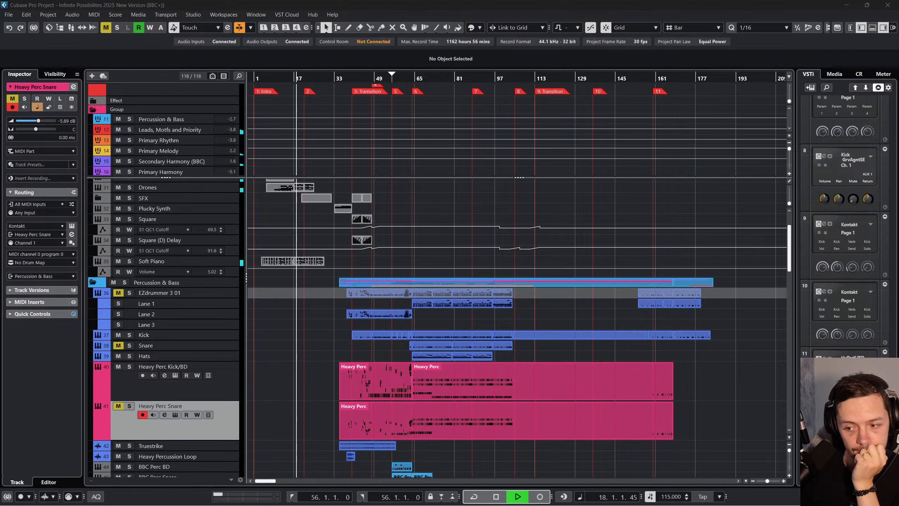
{"action": "key", "text": "super+d"}
{"action": "key", "text": "super+d"}
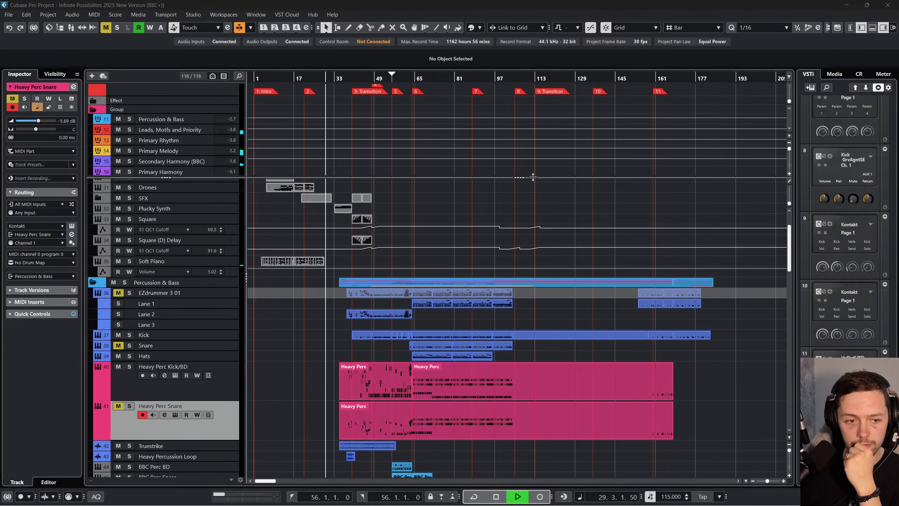
Examine the strings, woodwind, piano and rhythmic tracks leading into the Transition marker at enlarged size during playback
{"action": "scroll", "coordinate": [525, 263], "scroll_direction": "down", "scroll_amount": 4}
{"action": "scroll", "coordinate": [525, 263], "scroll_direction": "down", "scroll_amount": 12}
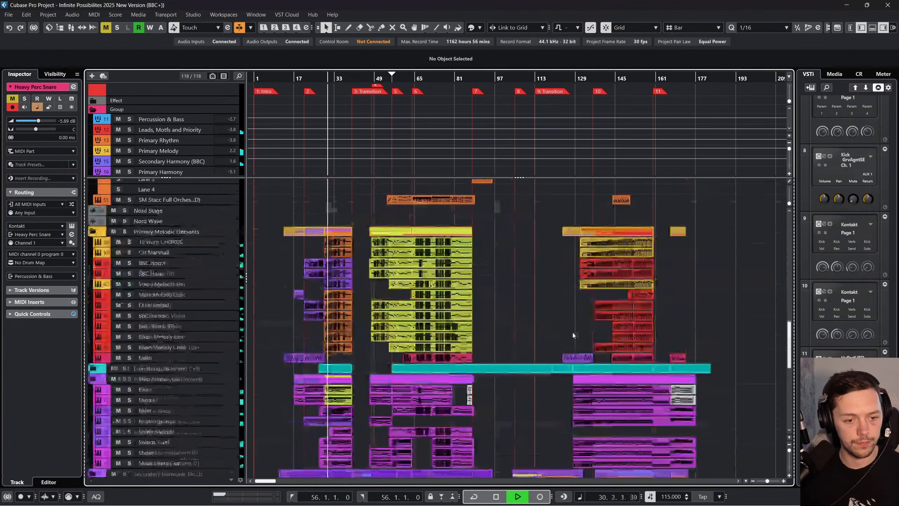
{"action": "left_click_drag", "start_coordinate": [767, 480], "coordinate": [770, 481]}
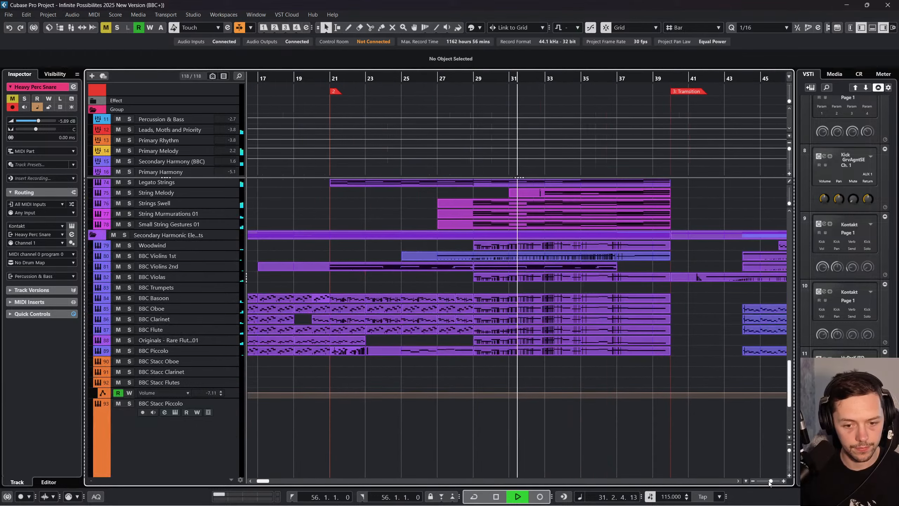
{"action": "left_click_drag", "start_coordinate": [790, 449], "coordinate": [793, 449]}
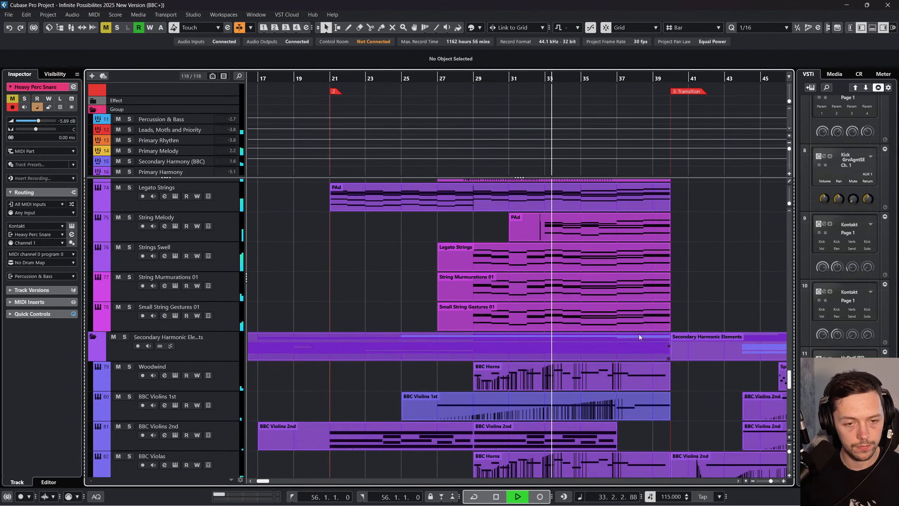
{"action": "scroll", "coordinate": [639, 335], "scroll_direction": "up", "scroll_amount": 10}
{"action": "scroll", "coordinate": [618, 330], "scroll_direction": "up", "scroll_amount": 8}
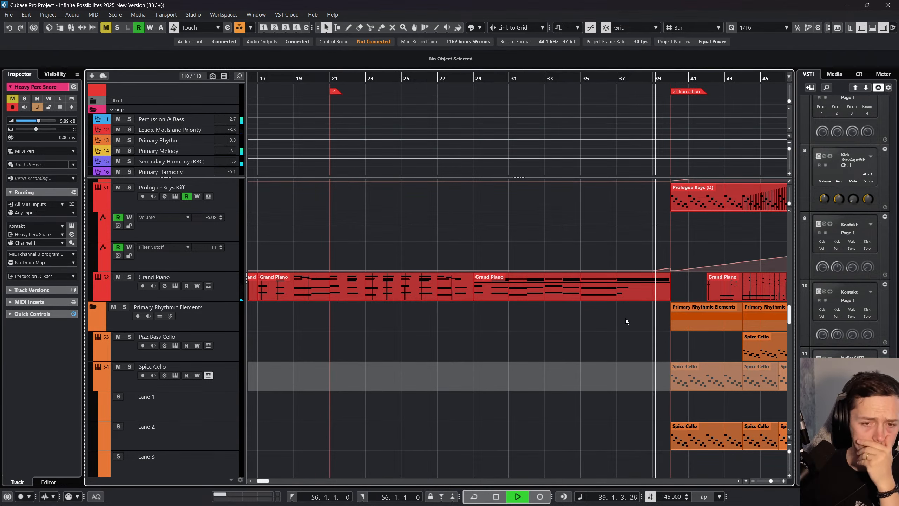
{"action": "scroll", "coordinate": [638, 338], "scroll_direction": "up", "scroll_amount": 2}
{"action": "scroll", "coordinate": [639, 339], "scroll_direction": "right", "scroll_amount": 3}
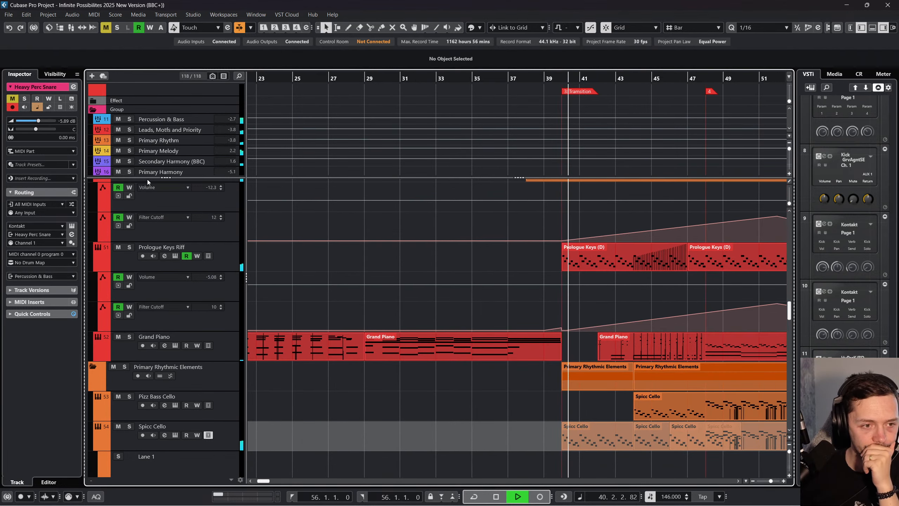
Shrink the upper track section and examine the lead, bass and percussion tracks after the Transition marker
{"action": "left_click_drag", "start_coordinate": [170, 176], "coordinate": [170, 110]}
{"action": "scroll", "coordinate": [417, 277], "scroll_direction": "up", "scroll_amount": 6}
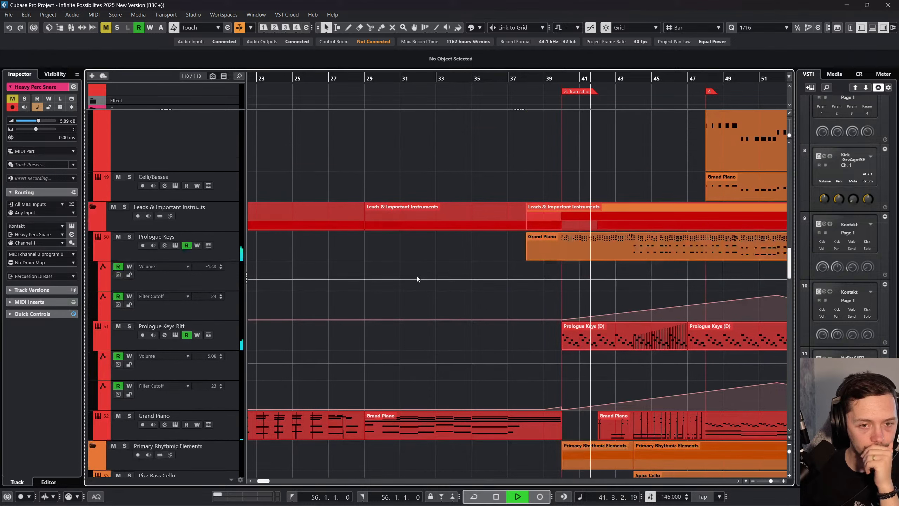
{"action": "scroll", "coordinate": [422, 284], "scroll_direction": "right", "scroll_amount": 3}
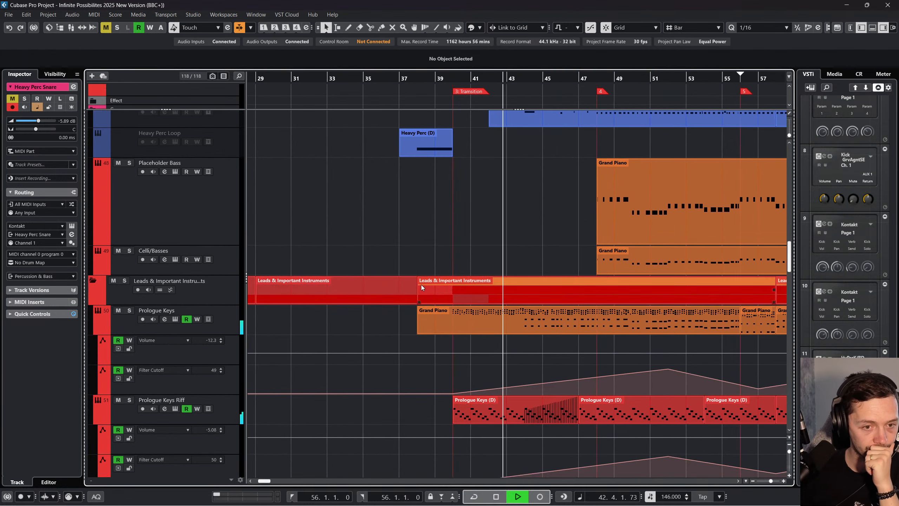
{"action": "scroll", "coordinate": [421, 285], "scroll_direction": "up", "scroll_amount": 3}
{"action": "scroll", "coordinate": [421, 285], "scroll_direction": "right", "scroll_amount": 3}
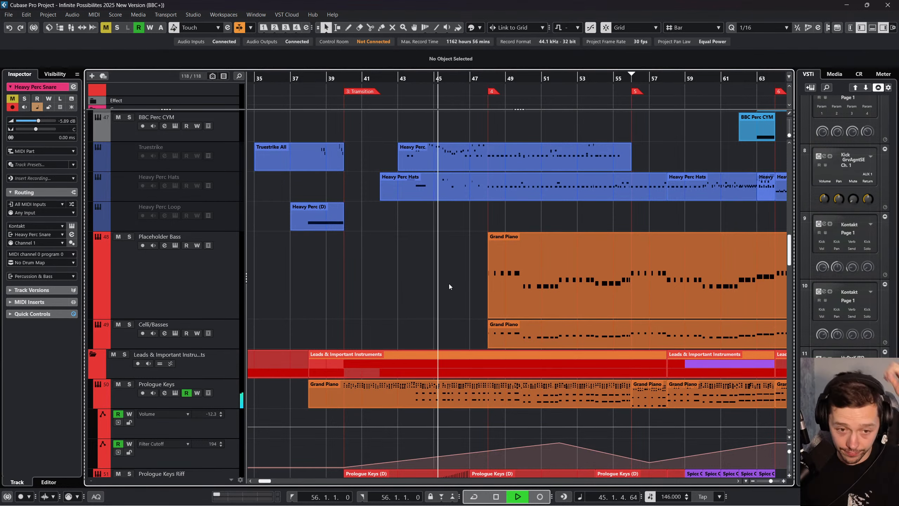
{"action": "scroll", "coordinate": [448, 284], "scroll_direction": "up", "scroll_amount": 3}
{"action": "scroll", "coordinate": [591, 320], "scroll_direction": "up", "scroll_amount": 6}
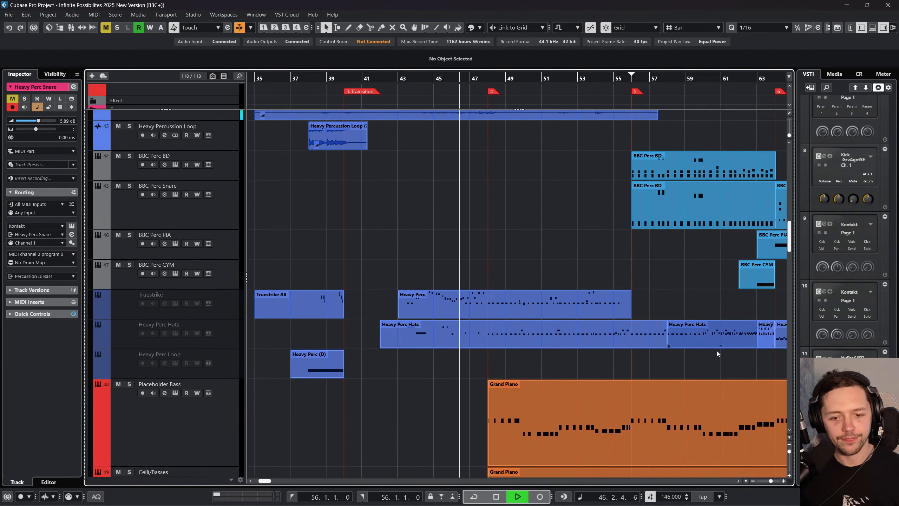
Reduce the tracks to compact height and zoom the timeline out to show the arrangement through marker 6
{"action": "key", "text": "z"}
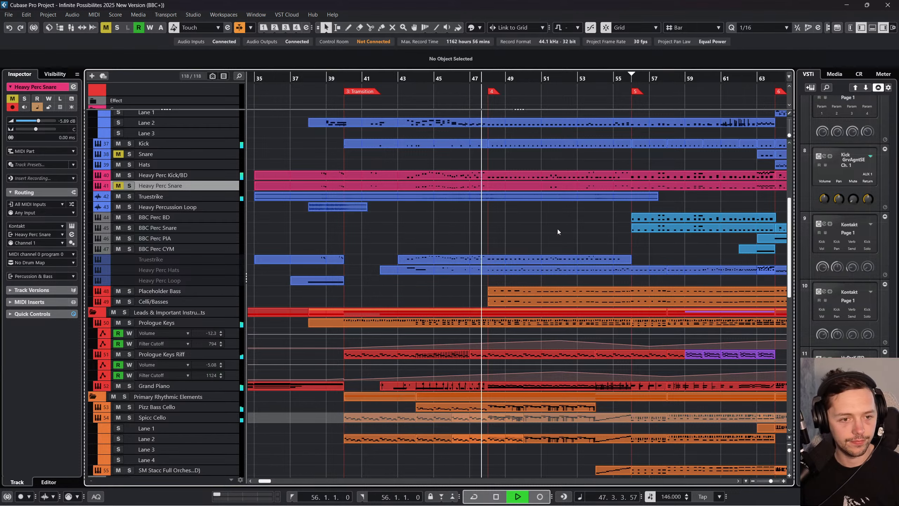
{"action": "left_click", "coordinate": [764, 480]}
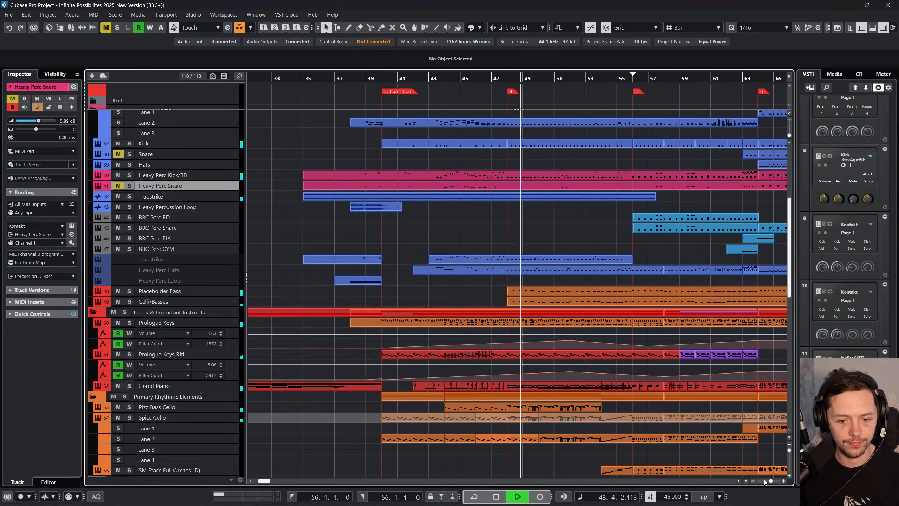
{"action": "left_click", "coordinate": [764, 481]}
{"action": "left_click", "coordinate": [764, 481]}
{"action": "scroll", "coordinate": [687, 377], "scroll_direction": "right", "scroll_amount": 2}
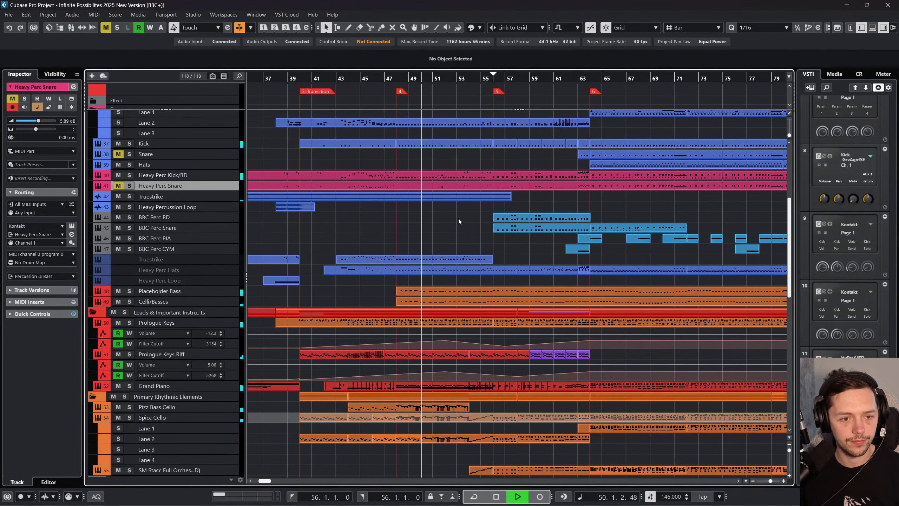
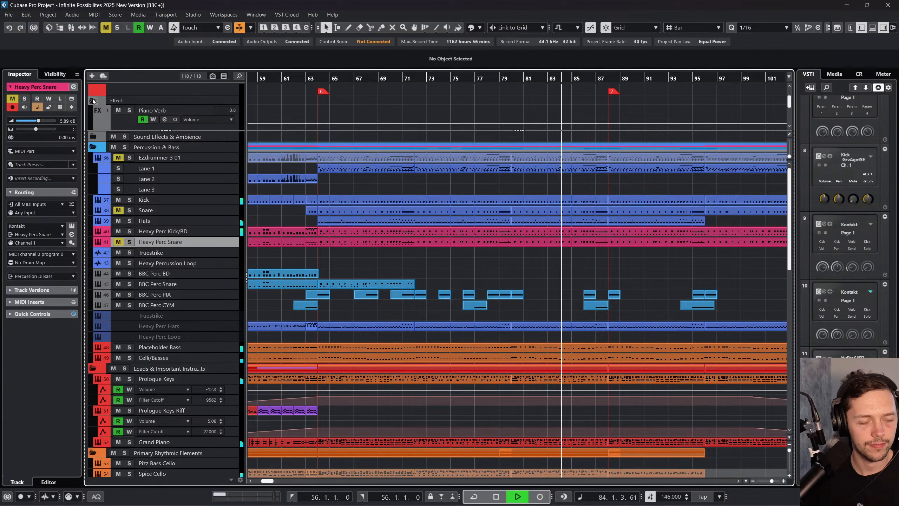
Collapse the Effect, Group and Input/Output Channels folders in the upper track section
{"action": "left_click", "coordinate": [93, 101]}
{"action": "left_click", "coordinate": [95, 118]}
{"action": "left_click", "coordinate": [95, 119]}
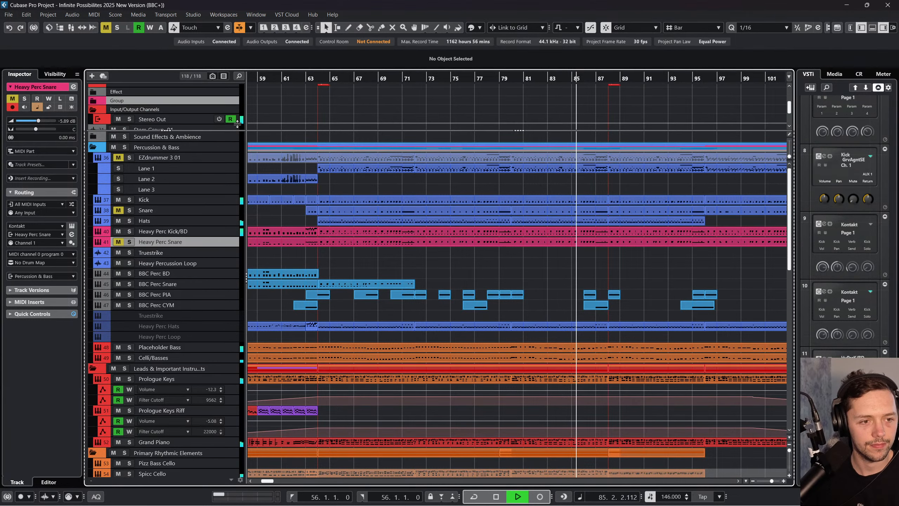
{"action": "left_click", "coordinate": [94, 110]}
Examine the percussion, lead and rhythmic parts from bar 77 onward as playback continues
{"action": "scroll", "coordinate": [618, 267], "scroll_direction": "right", "scroll_amount": 6}
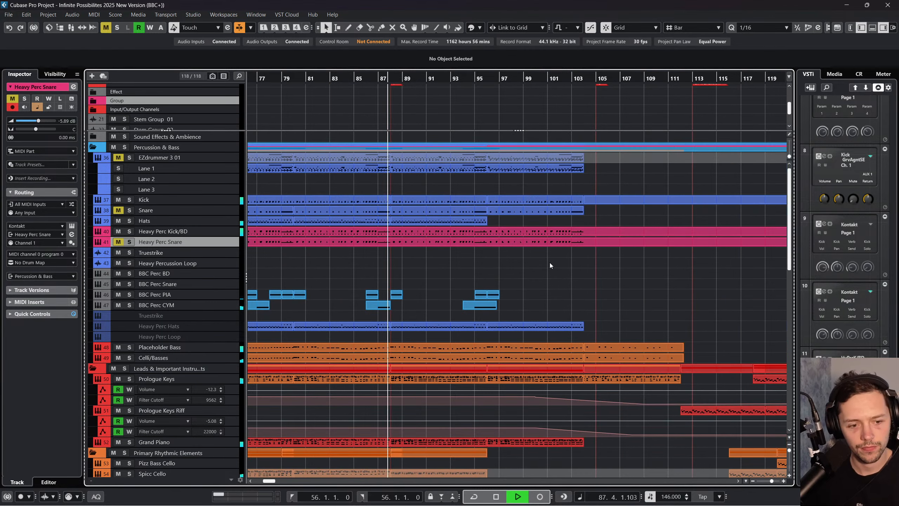
{"action": "scroll", "coordinate": [380, 301], "scroll_direction": "down", "scroll_amount": 5}
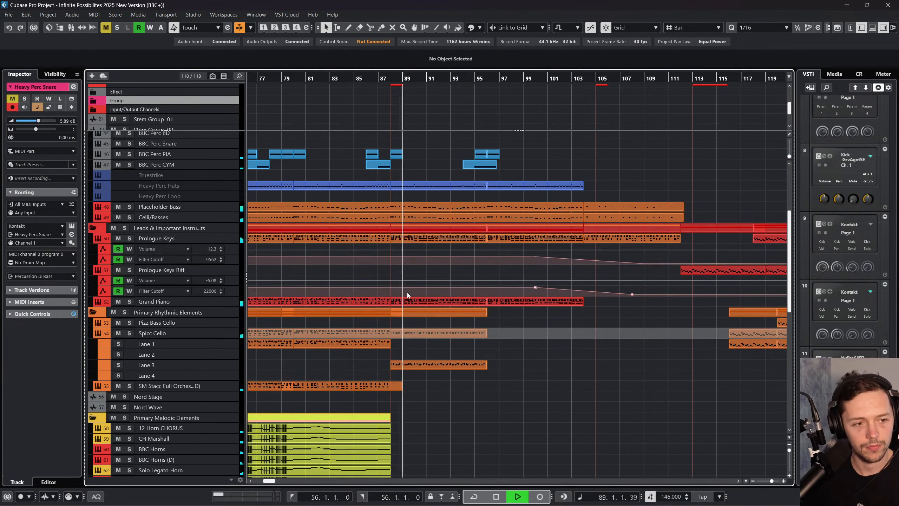
{"action": "scroll", "coordinate": [408, 293], "scroll_direction": "up", "scroll_amount": 5}
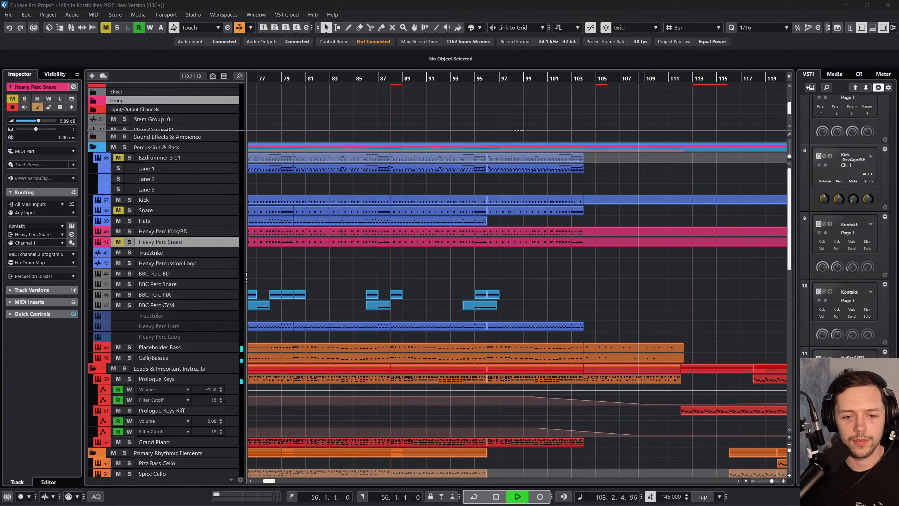
{"action": "scroll", "coordinate": [703, 288], "scroll_direction": "right", "scroll_amount": 4}
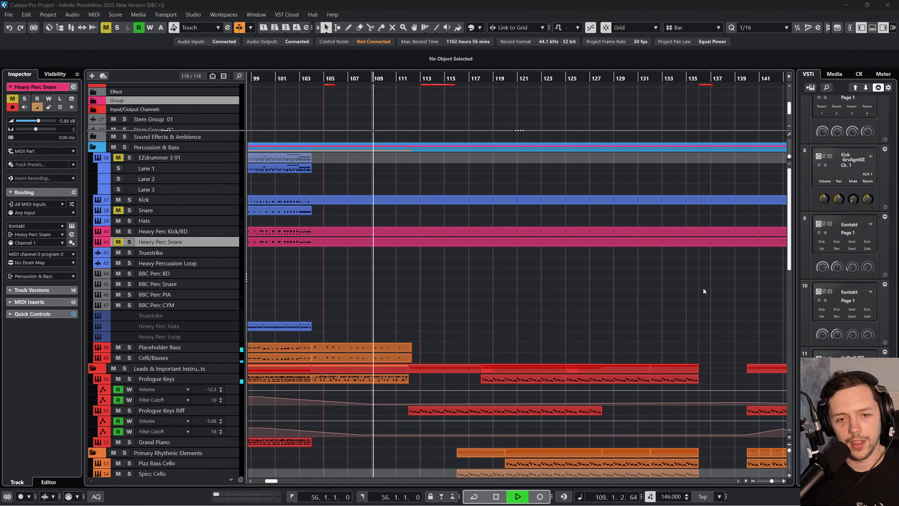
Examine the bass, lead, rhythmic and melodic tracks from bar 99 onward, and check their channels in the mixer
{"action": "left_click", "coordinate": [508, 311]}
{"action": "scroll", "coordinate": [500, 314], "scroll_direction": "down", "scroll_amount": 2}
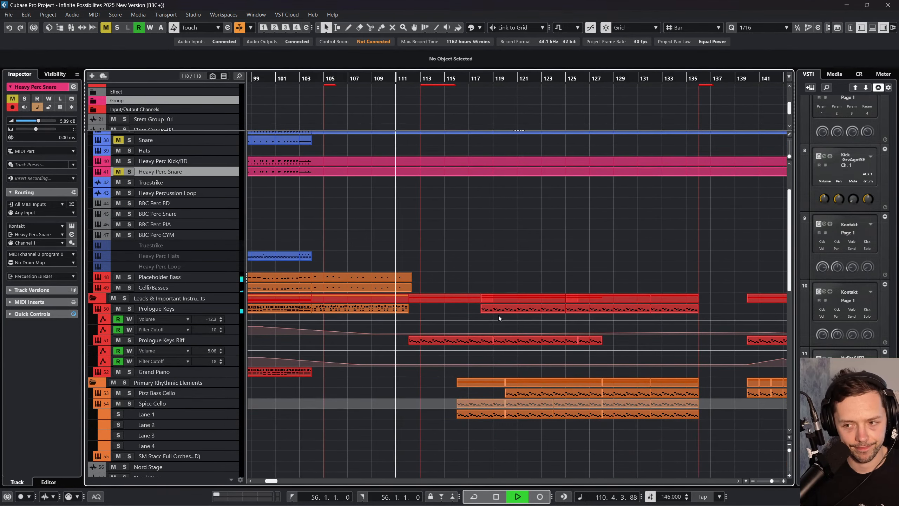
{"action": "scroll", "coordinate": [513, 280], "scroll_direction": "down", "scroll_amount": 4}
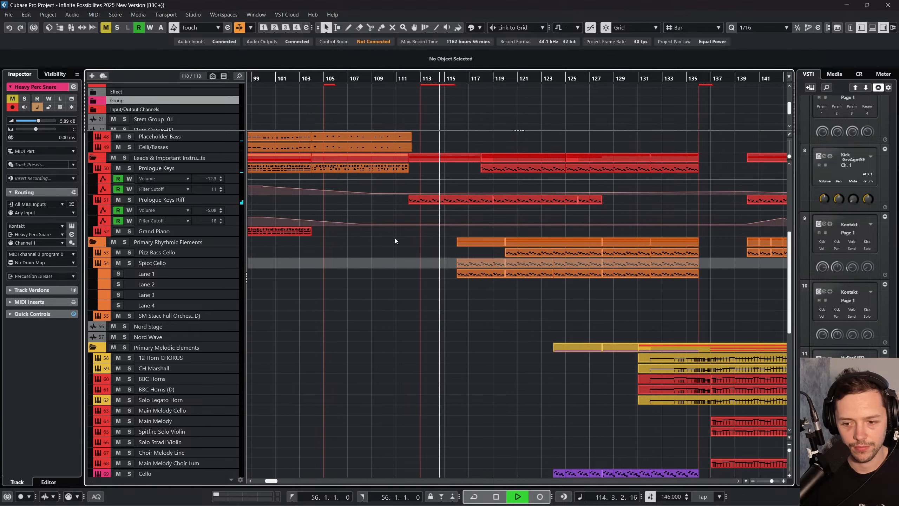
{"action": "key", "text": "F3"}
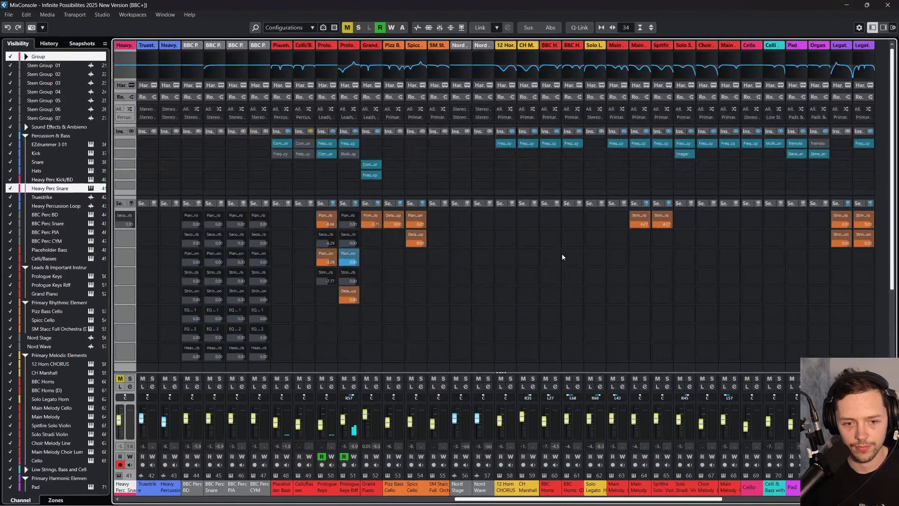
{"action": "key", "text": "F3"}
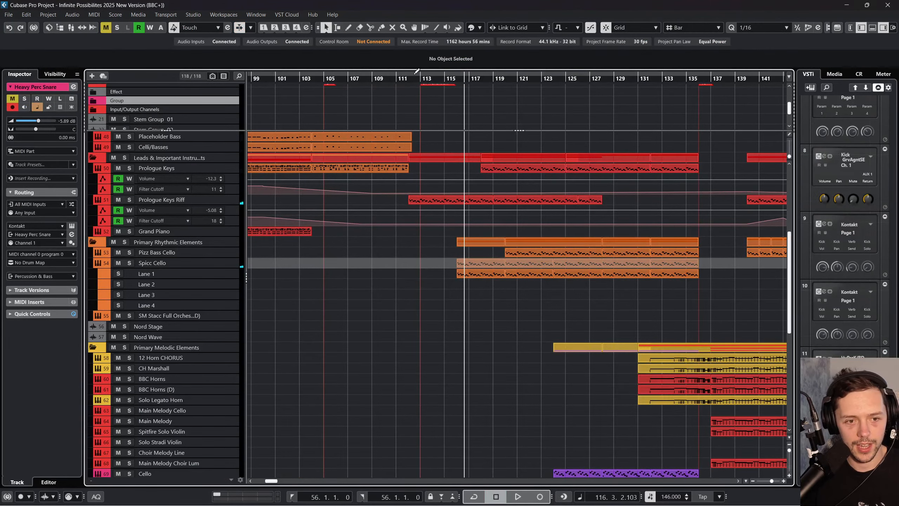
Define a cycle range from bar 112 to bar 121, enable looping and start playback from the range's beginning
{"action": "left_click_drag", "start_coordinate": [409, 72], "coordinate": [608, 77]}
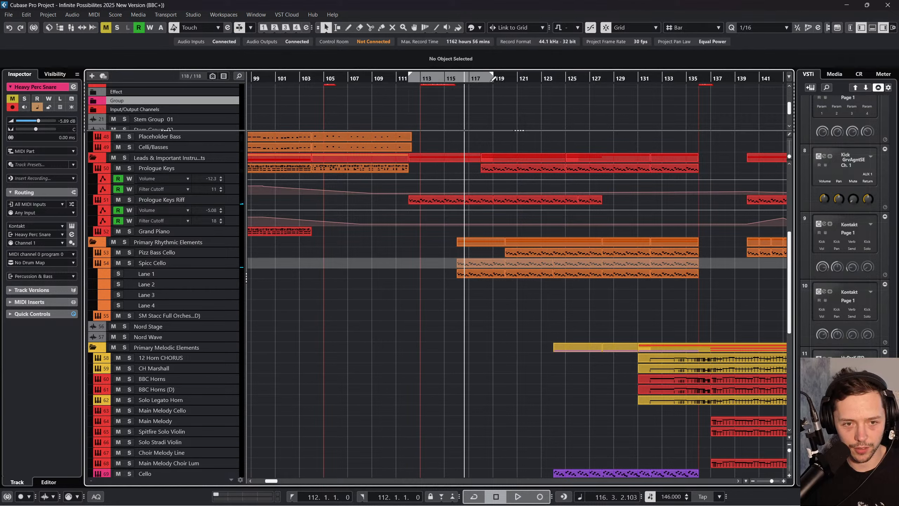
{"action": "left_click", "coordinate": [474, 496]}
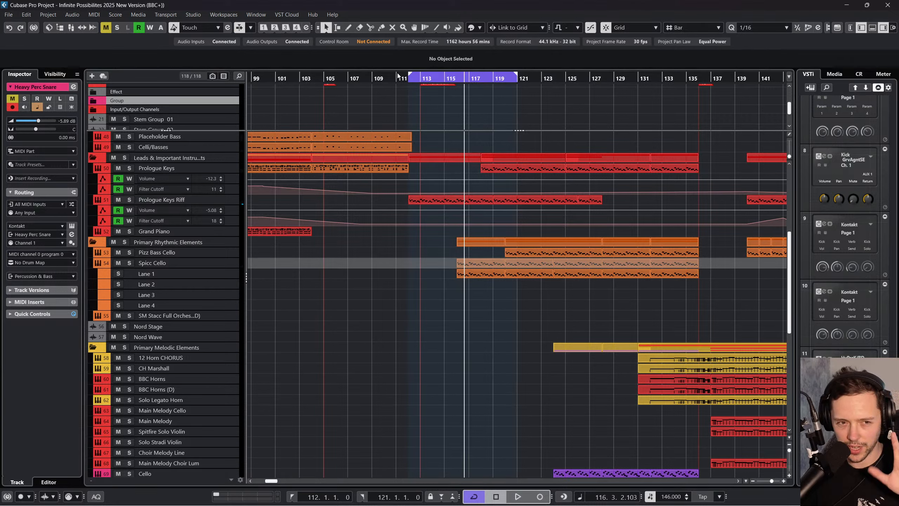
{"action": "left_click", "coordinate": [409, 80]}
Examine the channel inserts and sends in the mixer and the percussion tracks while the loop plays
{"action": "key", "text": "F3"}
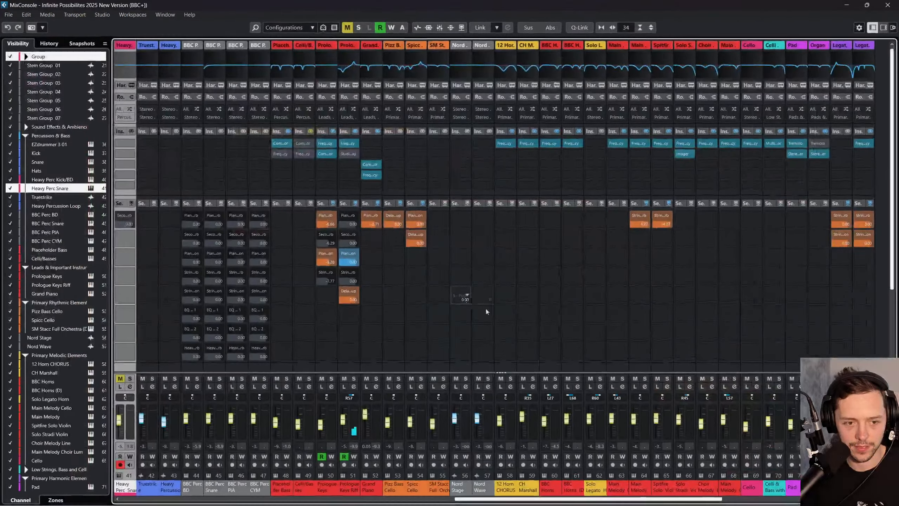
{"action": "left_click_drag", "start_coordinate": [676, 500], "coordinate": [834, 500]}
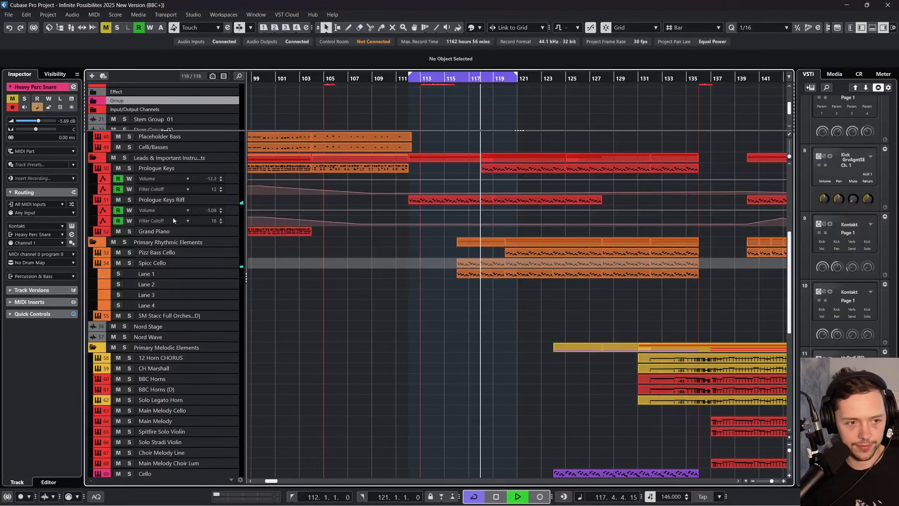
{"action": "scroll", "coordinate": [166, 184], "scroll_direction": "up", "scroll_amount": 3}
{"action": "scroll", "coordinate": [165, 183], "scroll_direction": "up", "scroll_amount": 4}
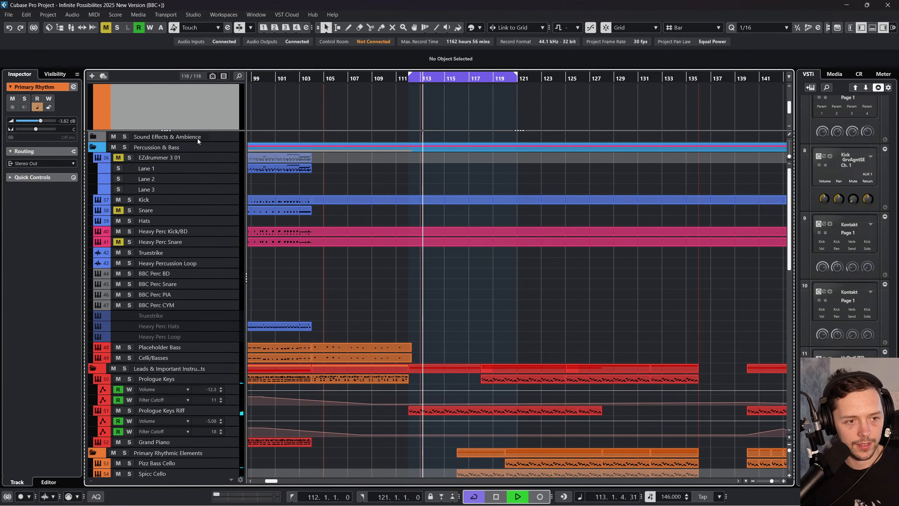
Enlarge the upper track section and reduce the height of the Primary Rhythm group track
{"action": "left_click", "coordinate": [165, 134]}
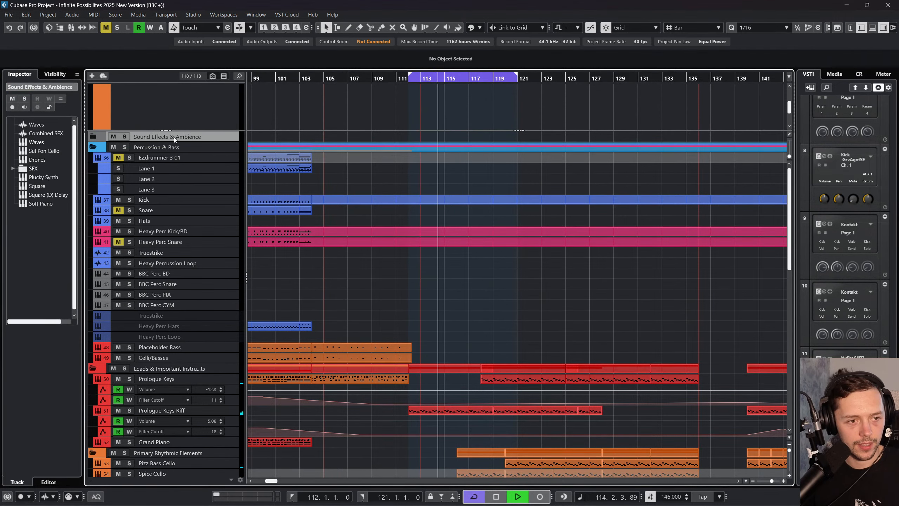
{"action": "left_click_drag", "start_coordinate": [167, 130], "coordinate": [167, 327]}
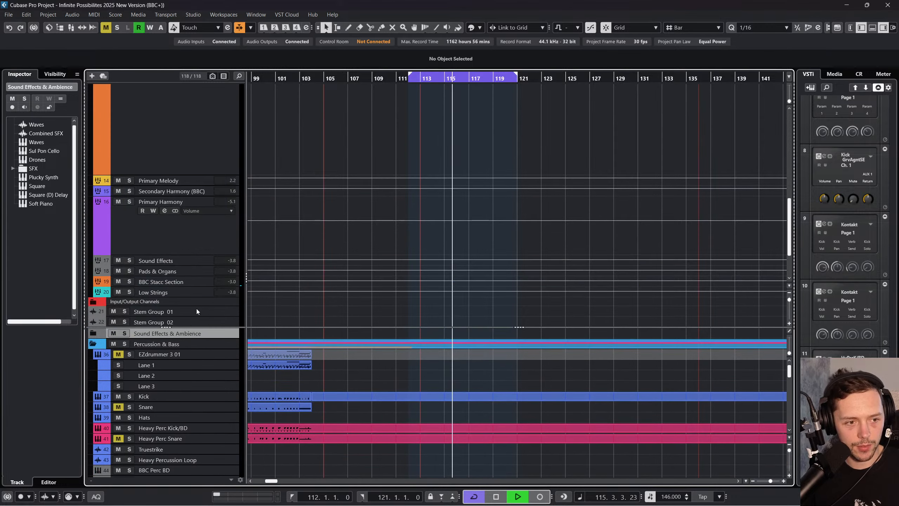
{"action": "left_click", "coordinate": [177, 171]}
{"action": "scroll", "coordinate": [178, 172], "scroll_direction": "down", "scroll_amount": 5}
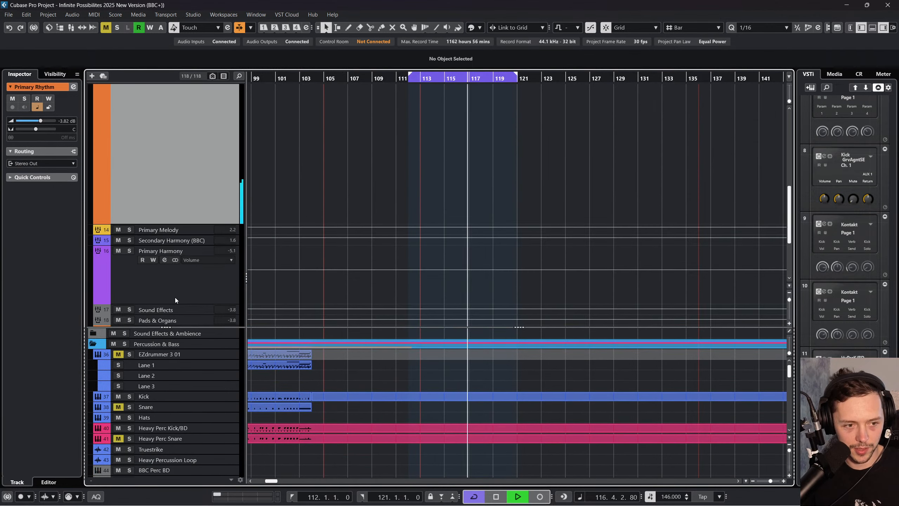
{"action": "left_click_drag", "start_coordinate": [172, 222], "coordinate": [172, 102]}
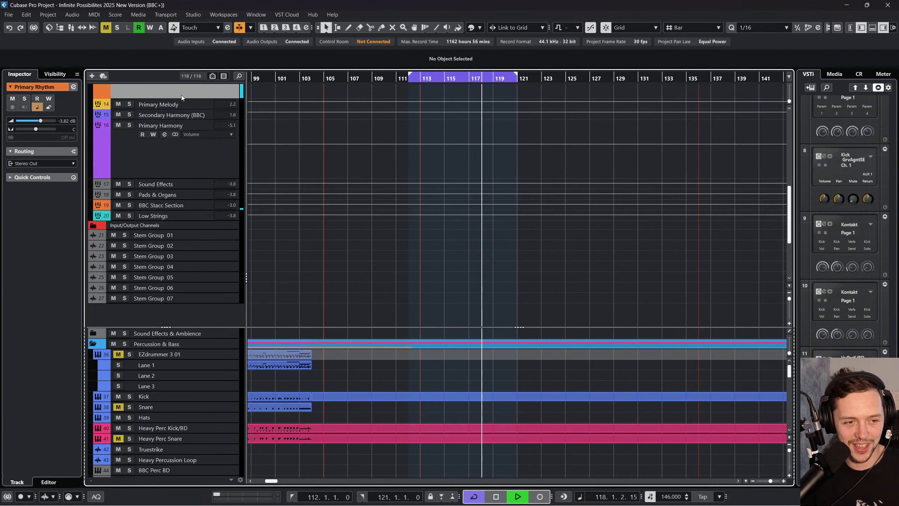
Shrink the upper track section to a thin strip and review the lead and rhythmic tracks within the loop range
{"action": "scroll", "coordinate": [336, 393], "scroll_direction": "down", "scroll_amount": 3}
{"action": "scroll", "coordinate": [336, 393], "scroll_direction": "down", "scroll_amount": 10}
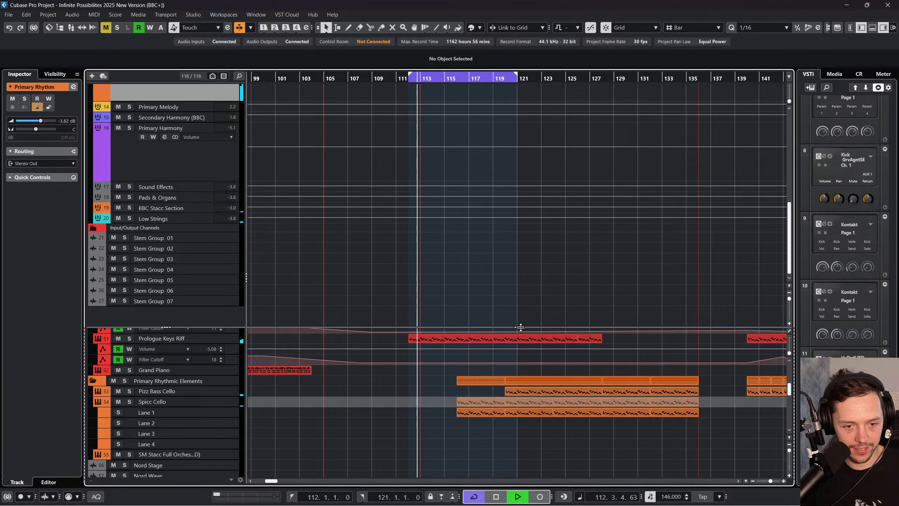
{"action": "left_click_drag", "start_coordinate": [518, 331], "coordinate": [519, 103]}
{"action": "scroll", "coordinate": [320, 337], "scroll_direction": "down", "scroll_amount": 7}
{"action": "scroll", "coordinate": [351, 348], "scroll_direction": "up", "scroll_amount": 12}
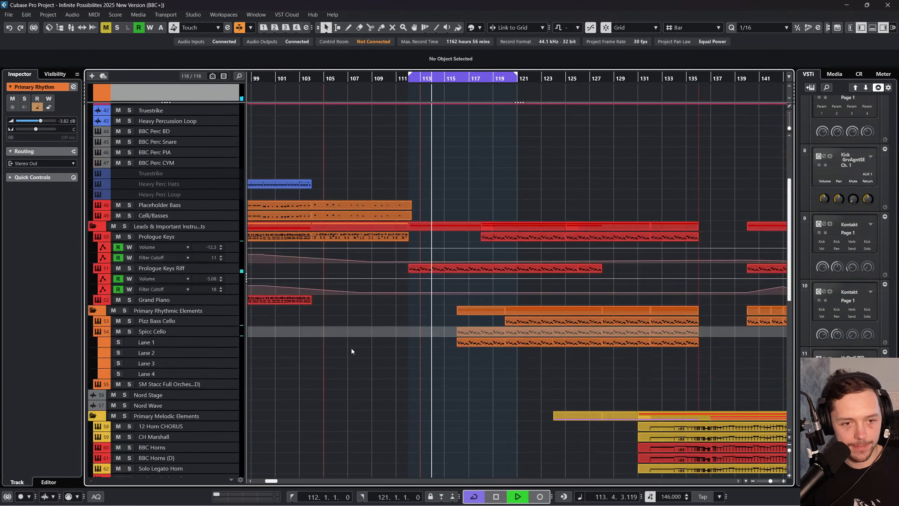
Inspect the Prologue Keys Riff track's Retrologue instrument, its channel settings and the destination options of its Delay Group send
{"action": "left_click", "coordinate": [230, 266]}
{"action": "key", "text": "shift+e"}
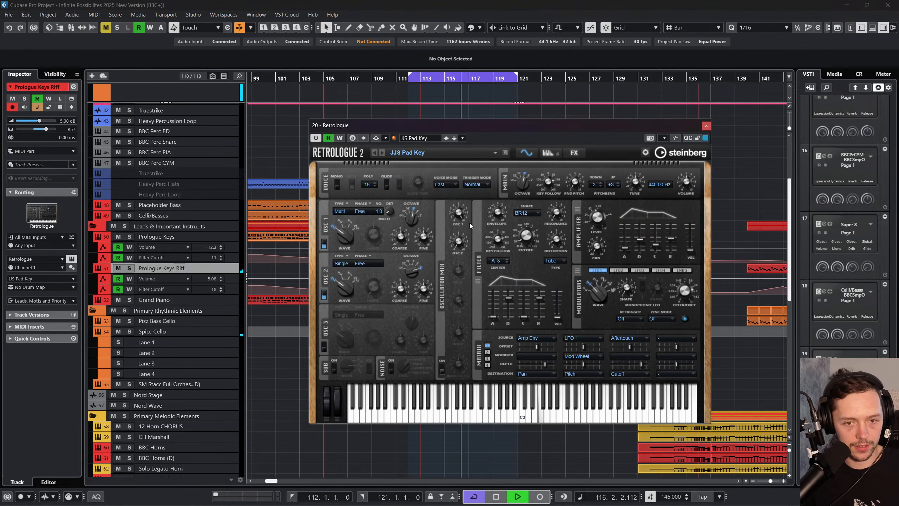
{"action": "key", "text": "shift+e"}
{"action": "key", "text": "e"}
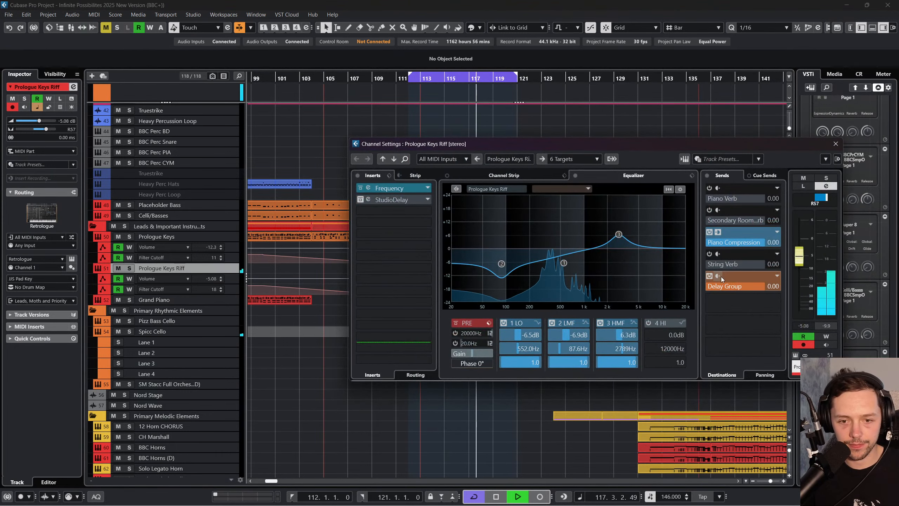
{"action": "left_click", "coordinate": [778, 280]}
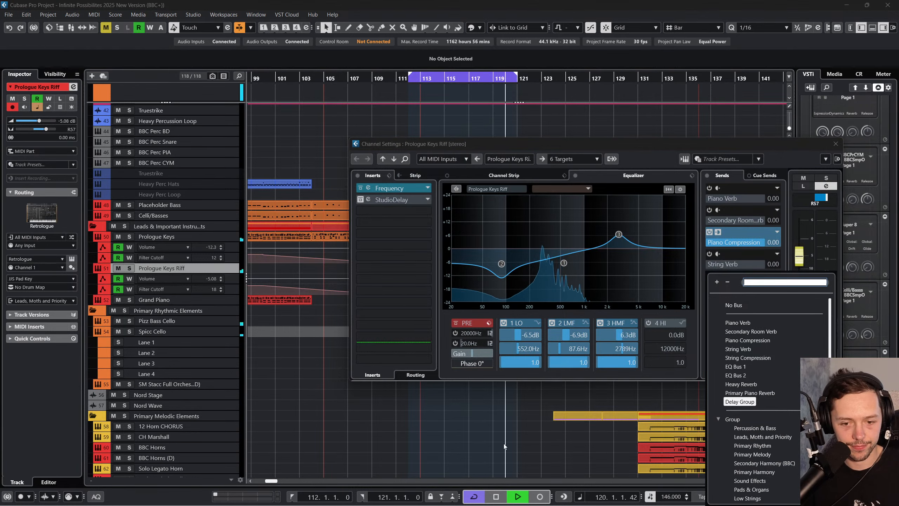
{"action": "key", "text": "Return"}
Enlarge the upper track section again and expand the Effect folder
{"action": "scroll", "coordinate": [170, 378], "scroll_direction": "up", "scroll_amount": 5}
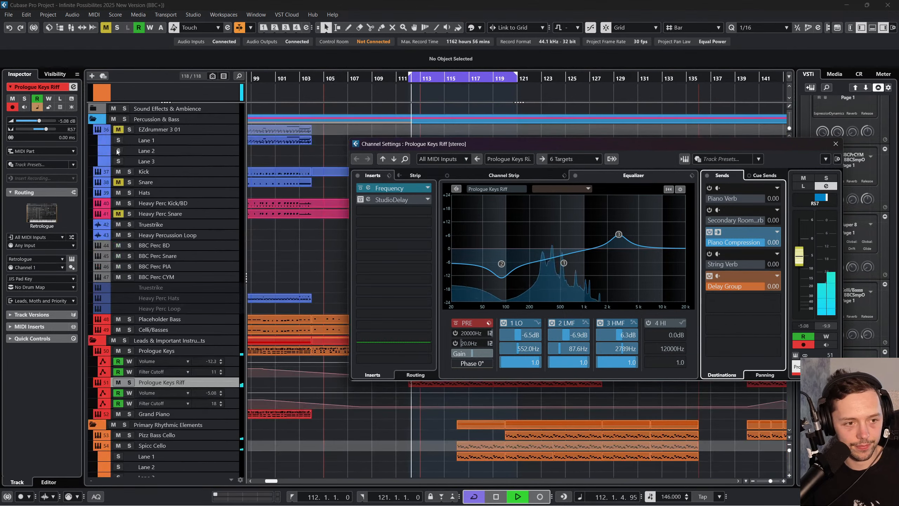
{"action": "left_click_drag", "start_coordinate": [163, 102], "coordinate": [163, 312]}
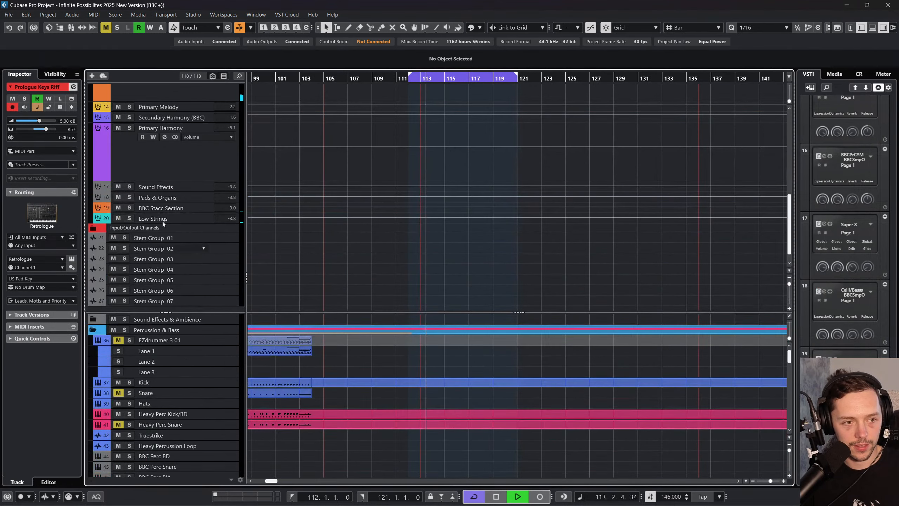
{"action": "scroll", "coordinate": [161, 221], "scroll_direction": "up", "scroll_amount": 2}
{"action": "scroll", "coordinate": [112, 268], "scroll_direction": "up", "scroll_amount": 5}
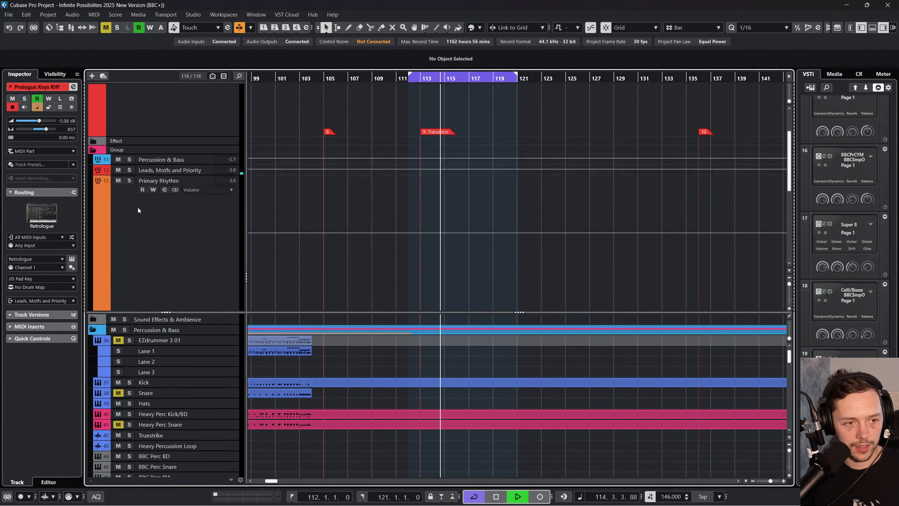
{"action": "left_click", "coordinate": [94, 185]}
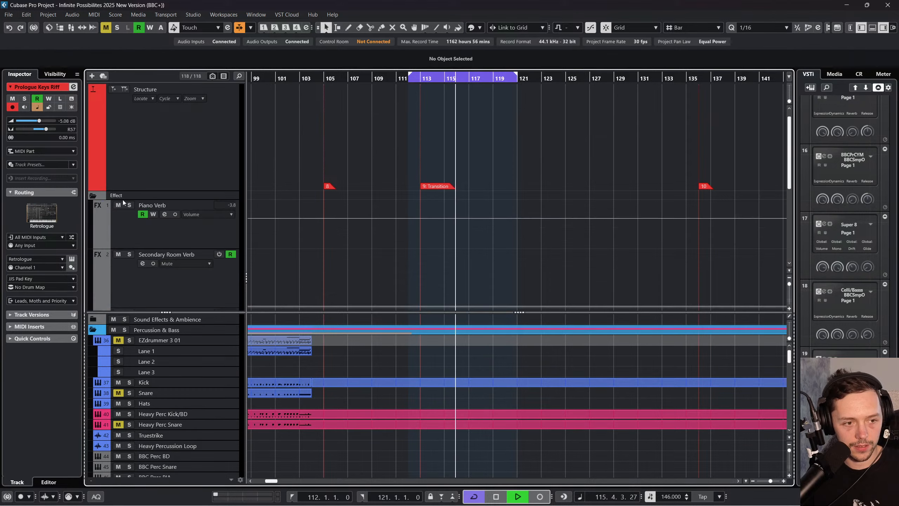
Open the Delay Group effect track's channel settings and its StudioDelay insert, keeping the insert list in view
{"action": "scroll", "coordinate": [174, 210], "scroll_direction": "down", "scroll_amount": 2}
{"action": "scroll", "coordinate": [175, 211], "scroll_direction": "down", "scroll_amount": 2}
{"action": "left_click", "coordinate": [149, 264]}
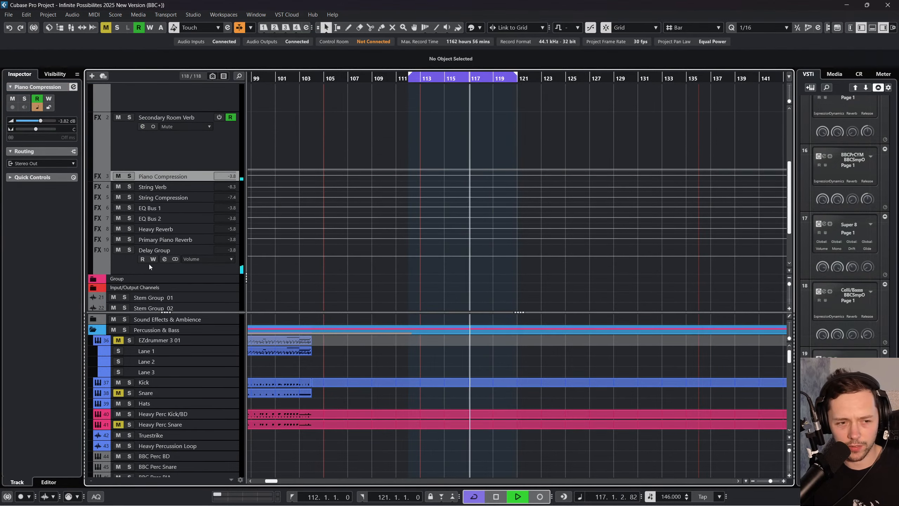
{"action": "left_click", "coordinate": [163, 262]}
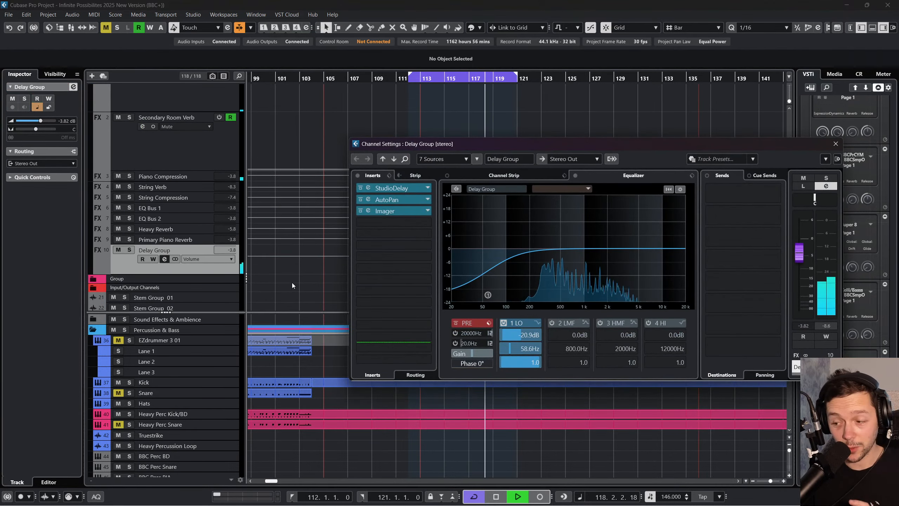
{"action": "left_click", "coordinate": [367, 188]}
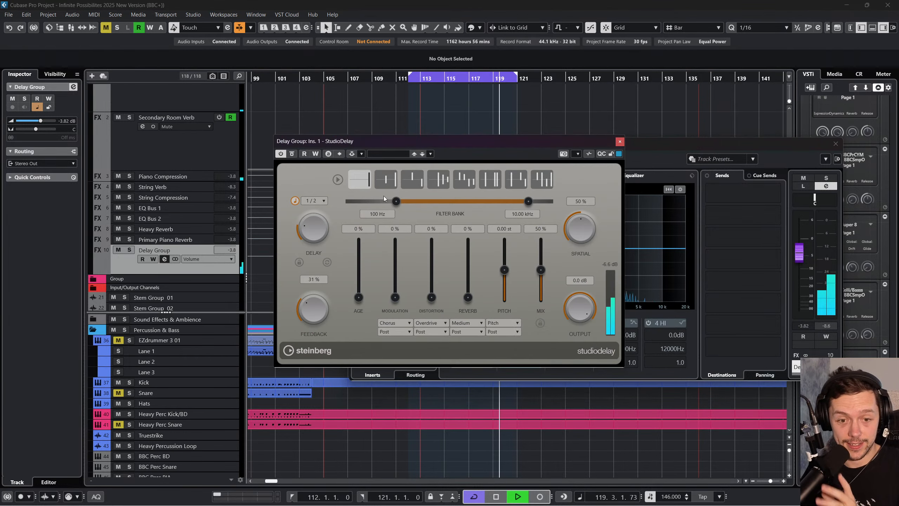
{"action": "left_click_drag", "start_coordinate": [503, 150], "coordinate": [673, 143]}
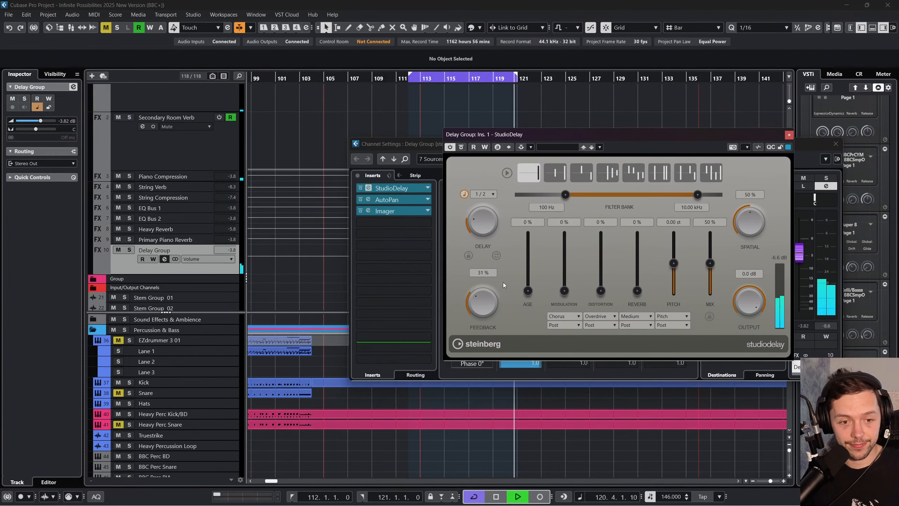
Raise the Delay Group's volume to about -0.04 dB and set StudioDelay's Feedback to 39% and Spatial to 60%
{"action": "scroll", "coordinate": [482, 302], "scroll_direction": "up", "scroll_amount": 5}
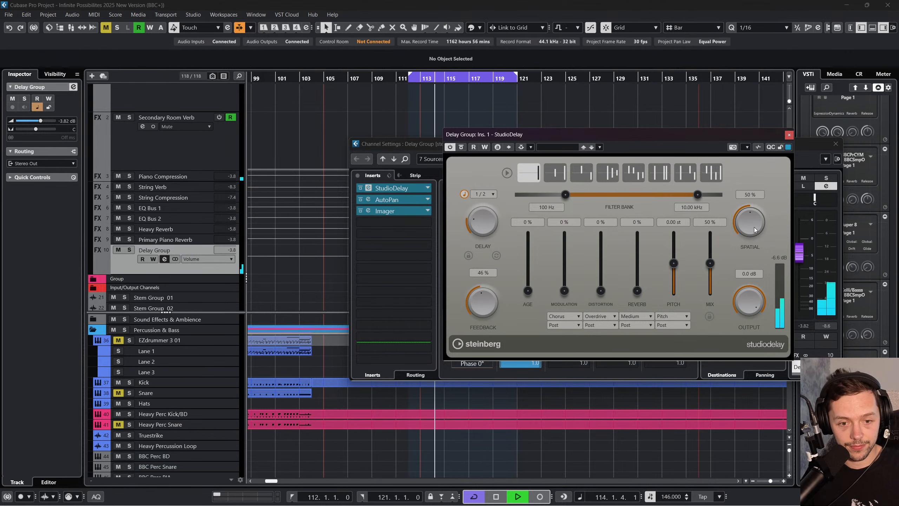
{"action": "left_click_drag", "start_coordinate": [665, 134], "coordinate": [616, 67]}
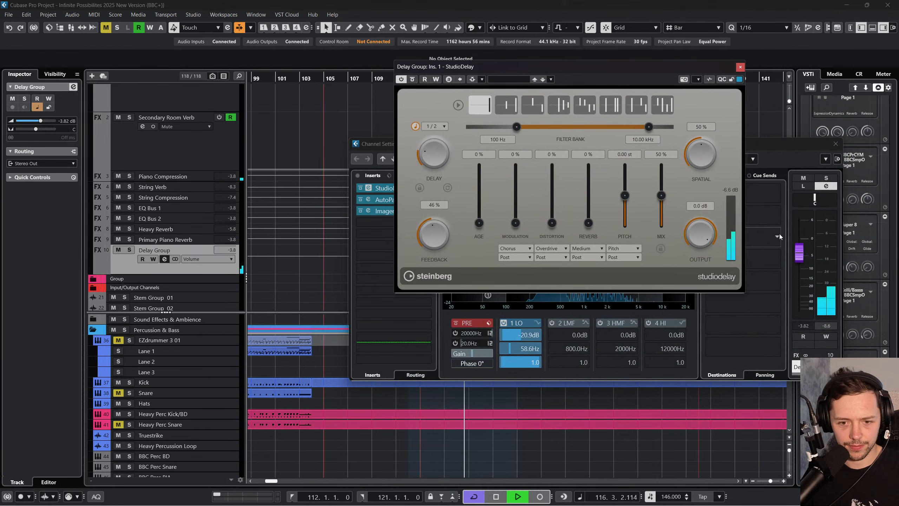
{"action": "left_click_drag", "start_coordinate": [805, 258], "coordinate": [802, 248]}
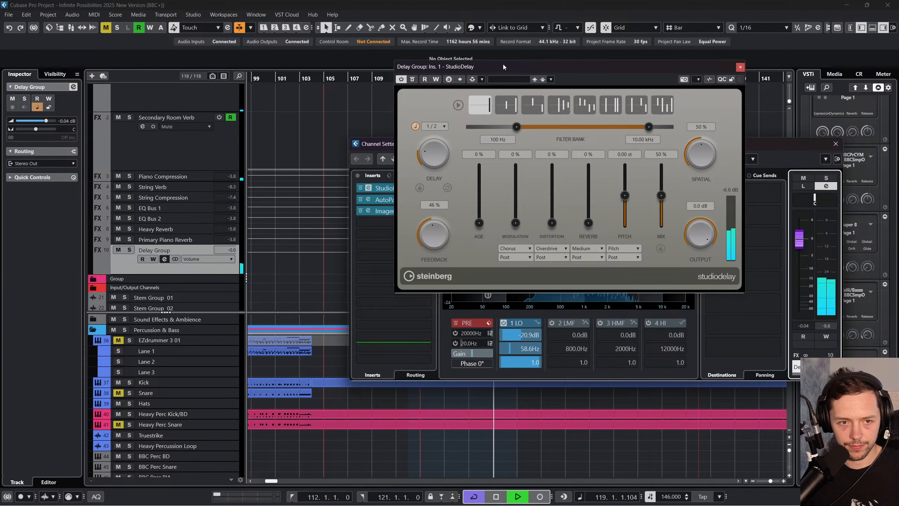
{"action": "left_click_drag", "start_coordinate": [503, 64], "coordinate": [505, 92]}
{"action": "scroll", "coordinate": [445, 271], "scroll_direction": "down", "scroll_amount": 4}
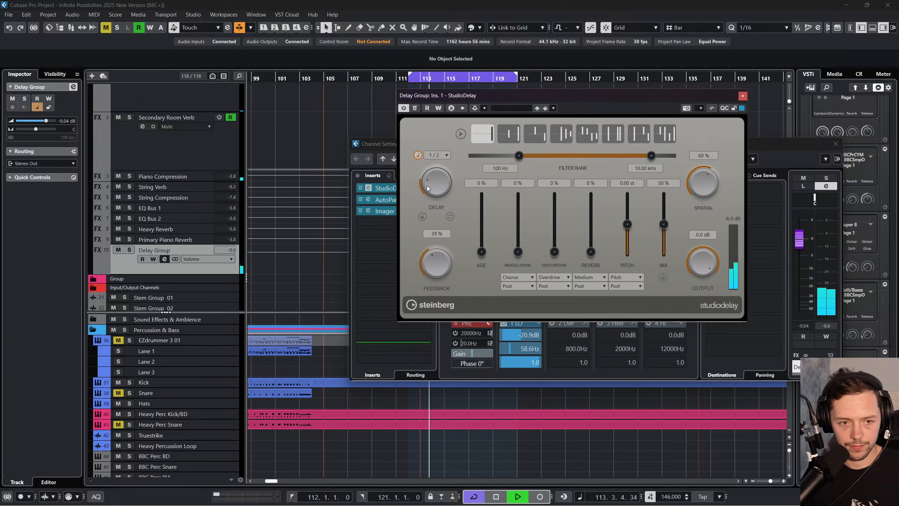
In the Delay Group's Imager insert, set the second band's width to 141%, the third's to 185% and the fourth's to 156%
{"action": "left_click", "coordinate": [368, 210]}
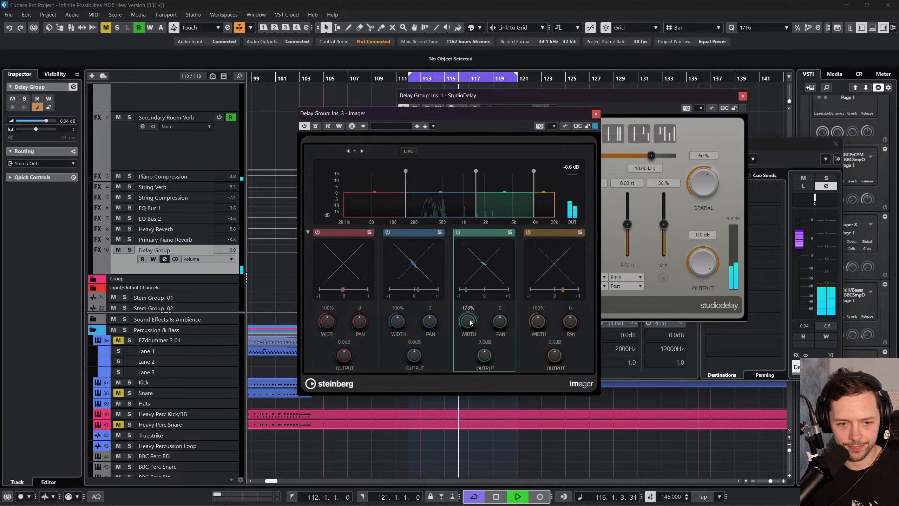
{"action": "left_click_drag", "start_coordinate": [536, 322], "coordinate": [536, 320]}
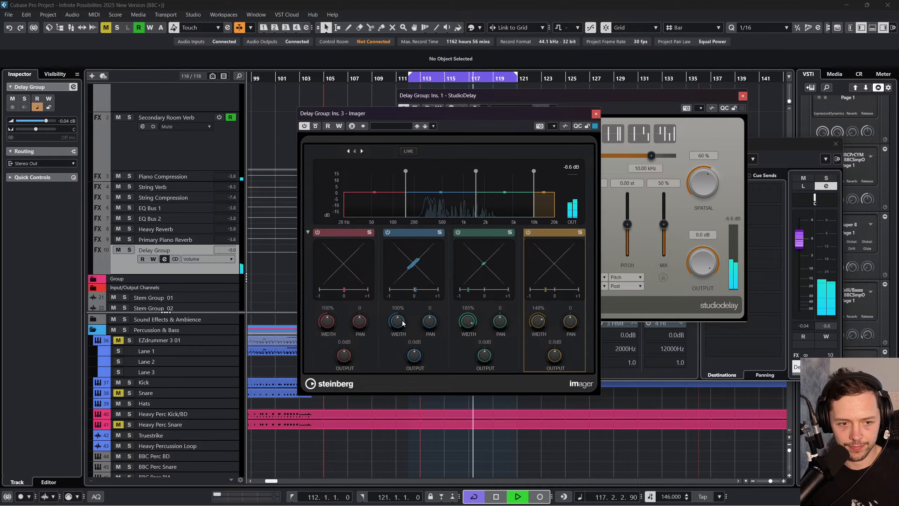
{"action": "left_click_drag", "start_coordinate": [403, 322], "coordinate": [396, 326]}
{"action": "left_click_drag", "start_coordinate": [538, 323], "coordinate": [539, 320]}
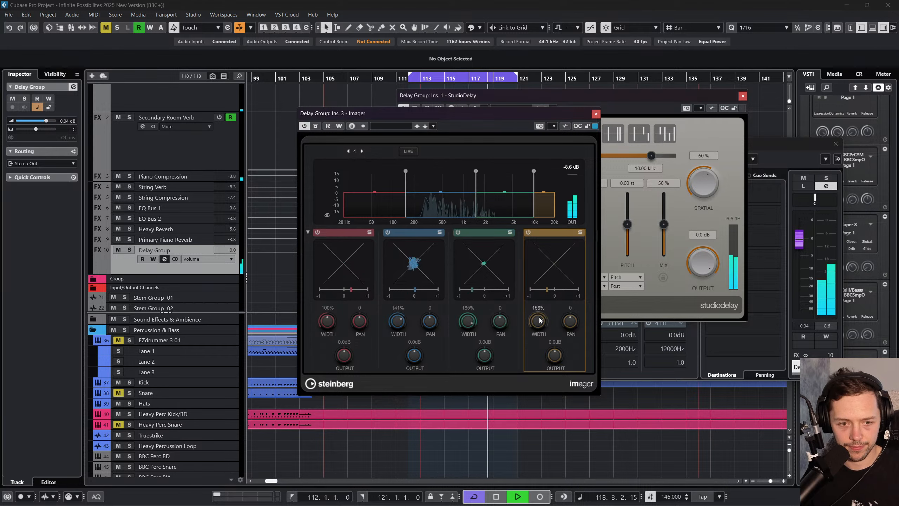
{"action": "left_click", "coordinate": [596, 114]}
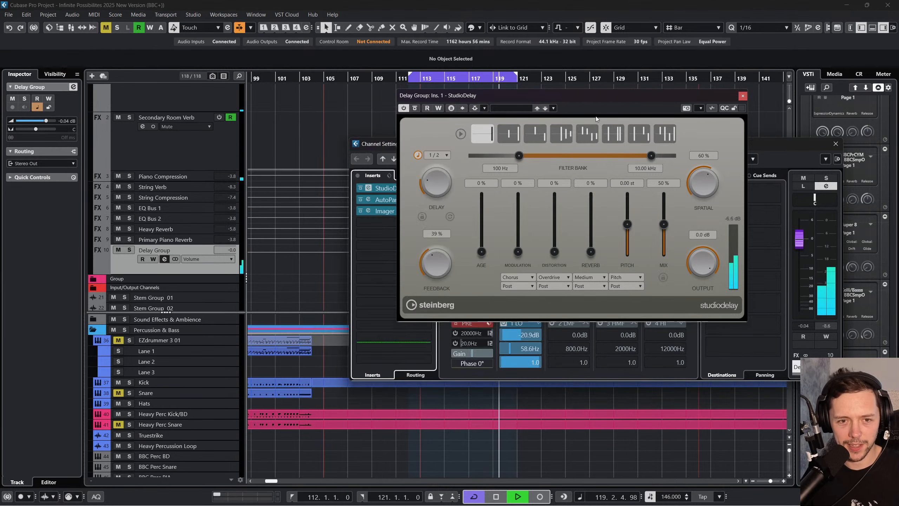
{"action": "left_click", "coordinate": [742, 96]}
{"action": "left_click", "coordinate": [835, 143]}
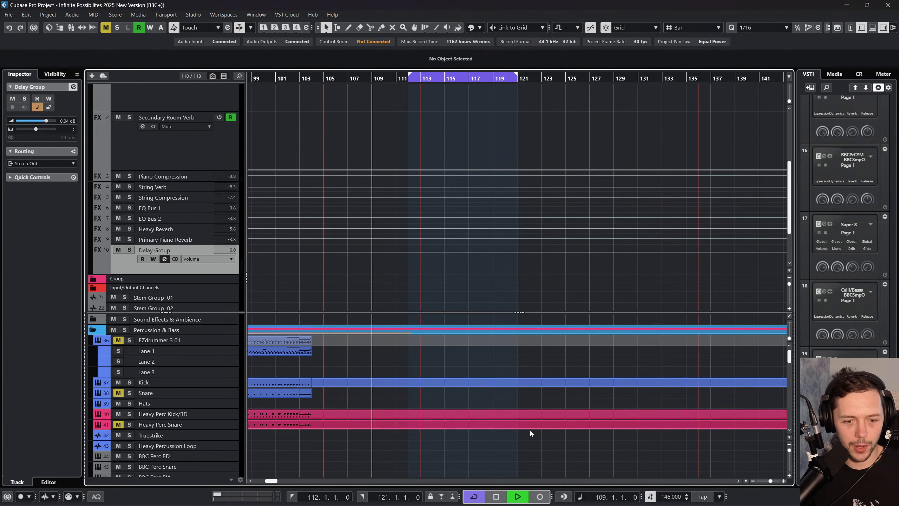
Turn off cycle playback and shrink the upper track section to give the lower tracks more room
{"action": "left_click", "coordinate": [483, 498]}
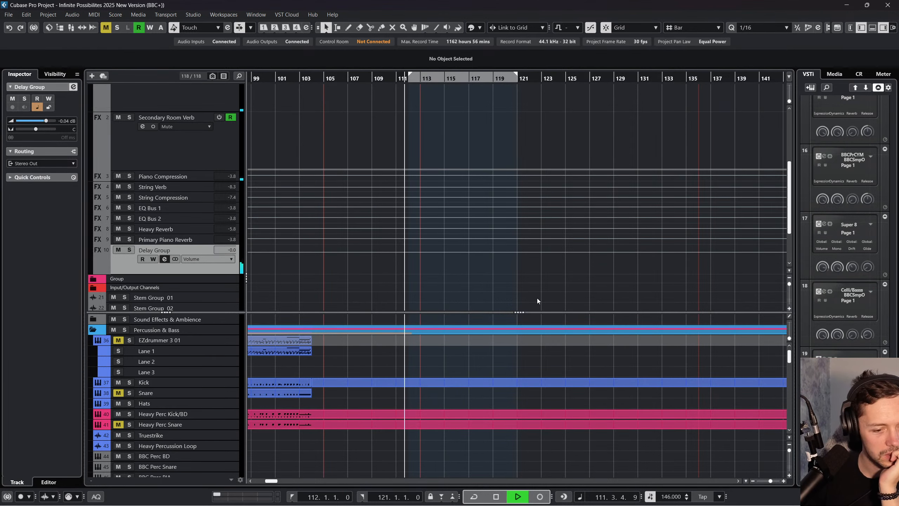
{"action": "scroll", "coordinate": [537, 301], "scroll_direction": "down", "scroll_amount": 3}
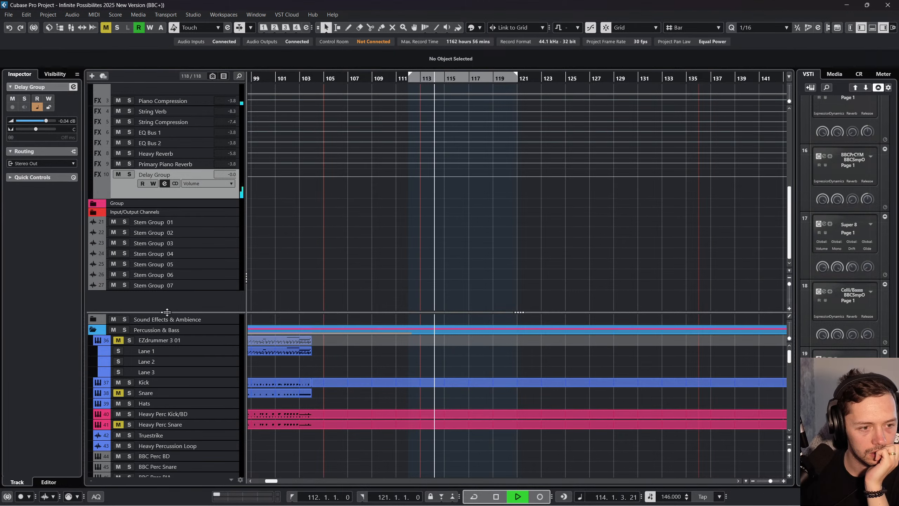
{"action": "left_click_drag", "start_coordinate": [166, 311], "coordinate": [167, 113]}
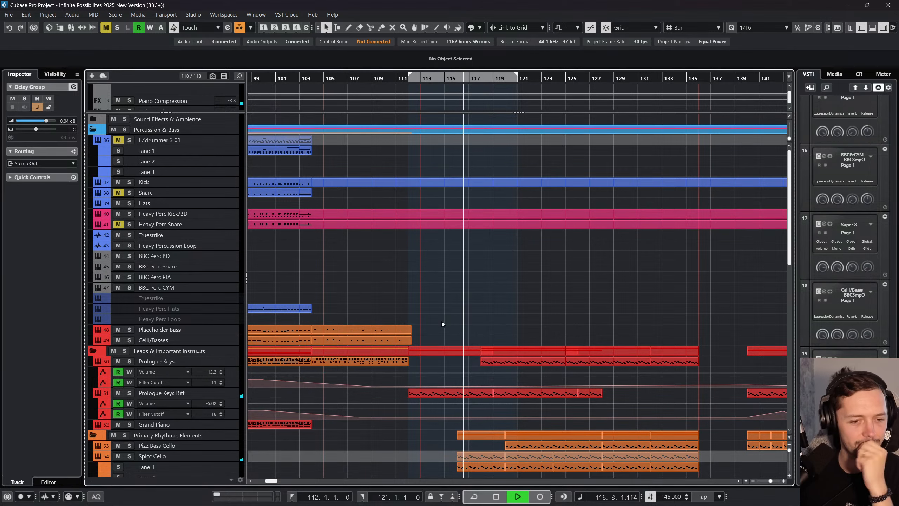
{"action": "scroll", "coordinate": [476, 336], "scroll_direction": "down", "scroll_amount": 5}
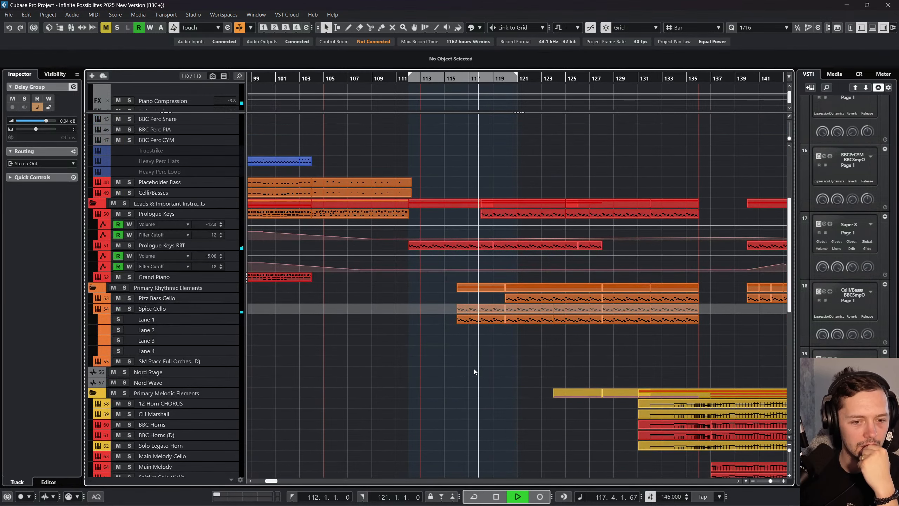
{"action": "scroll", "coordinate": [474, 370], "scroll_direction": "down", "scroll_amount": 3}
{"action": "scroll", "coordinate": [473, 370], "scroll_direction": "down", "scroll_amount": 4}
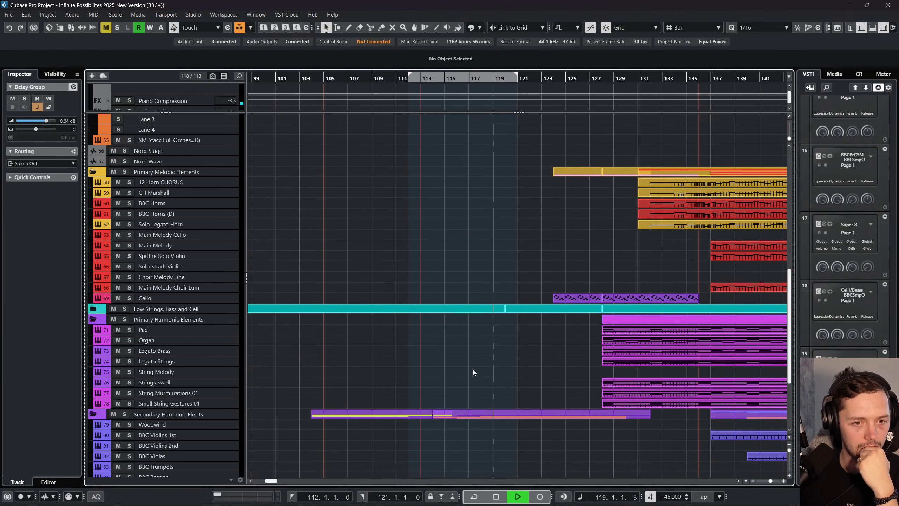
Expand the Low Strings, Bass and Celli folder and check the Legato Strings part at bar 120, leaving nothing selected
{"action": "scroll", "coordinate": [472, 370], "scroll_direction": "right", "scroll_amount": 3}
{"action": "left_click", "coordinate": [93, 309]}
{"action": "scroll", "coordinate": [441, 317], "scroll_direction": "down", "scroll_amount": 2}
{"action": "scroll", "coordinate": [442, 317], "scroll_direction": "left", "scroll_amount": 1}
{"action": "left_click", "coordinate": [510, 257]}
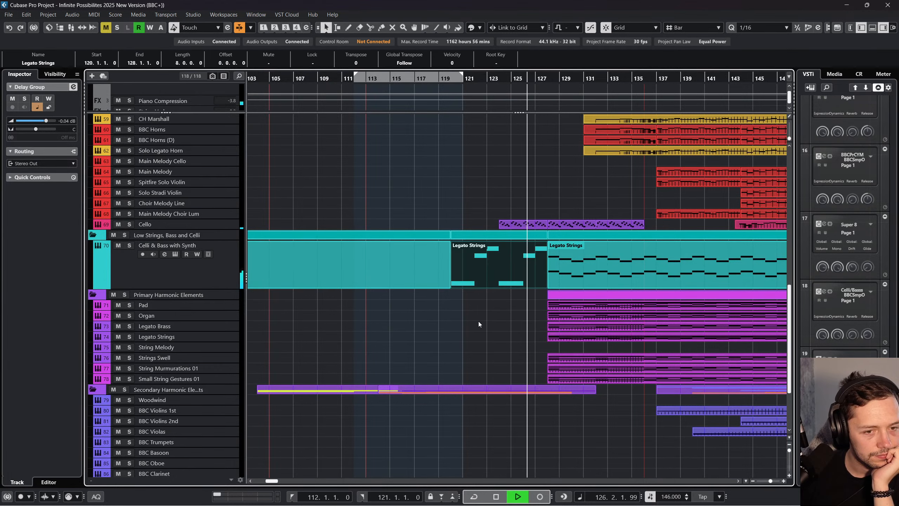
{"action": "scroll", "coordinate": [442, 338], "scroll_direction": "left", "scroll_amount": 1}
{"action": "left_click", "coordinate": [443, 338]}
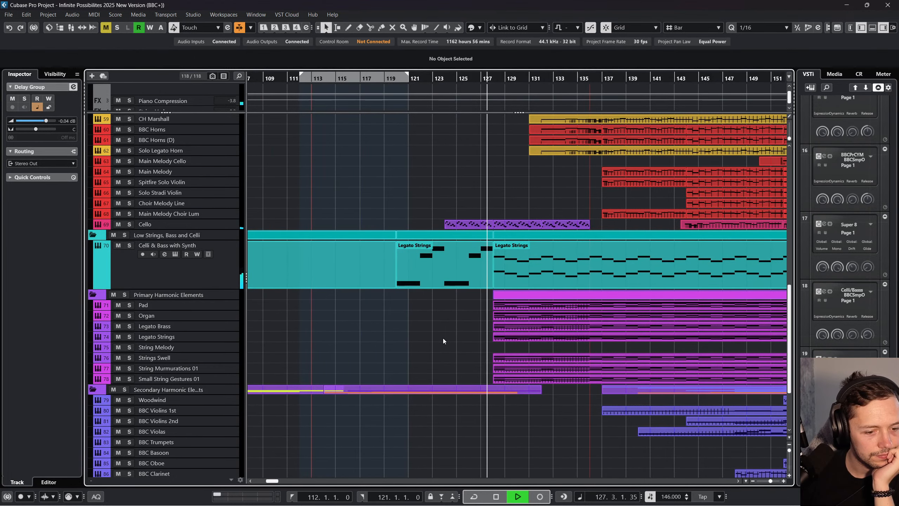
{"action": "right_click", "coordinate": [438, 328]}
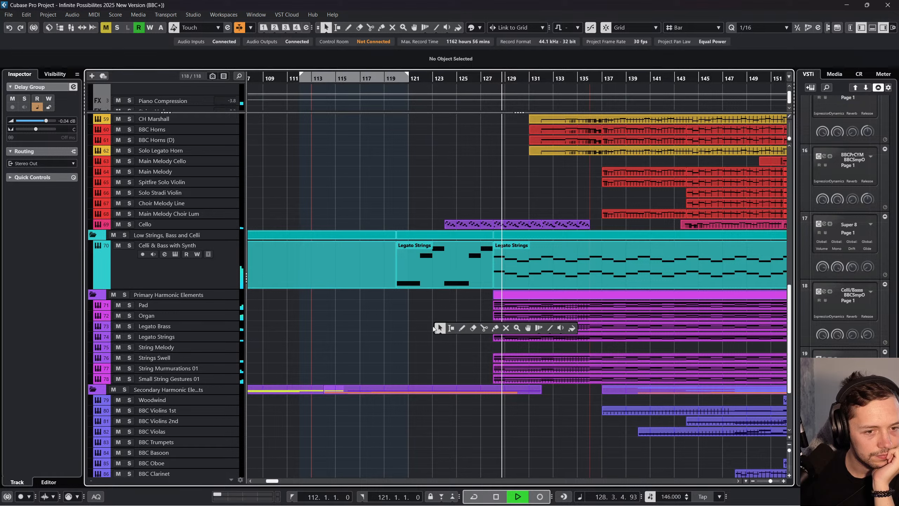
{"action": "left_click", "coordinate": [439, 328]}
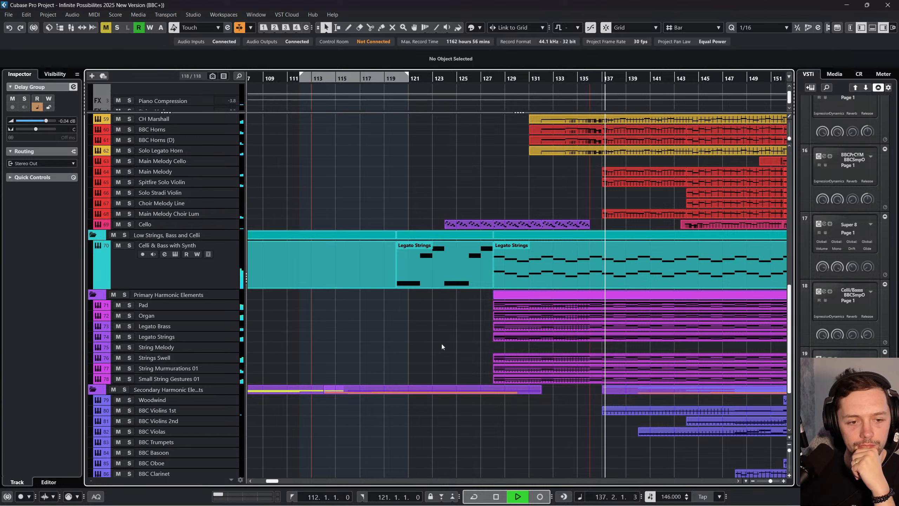
Enlarge the Prologue Keys Riff's Volume automation lane and lower its level to -5.44 dB
{"action": "scroll", "coordinate": [441, 344], "scroll_direction": "down", "scroll_amount": 5}
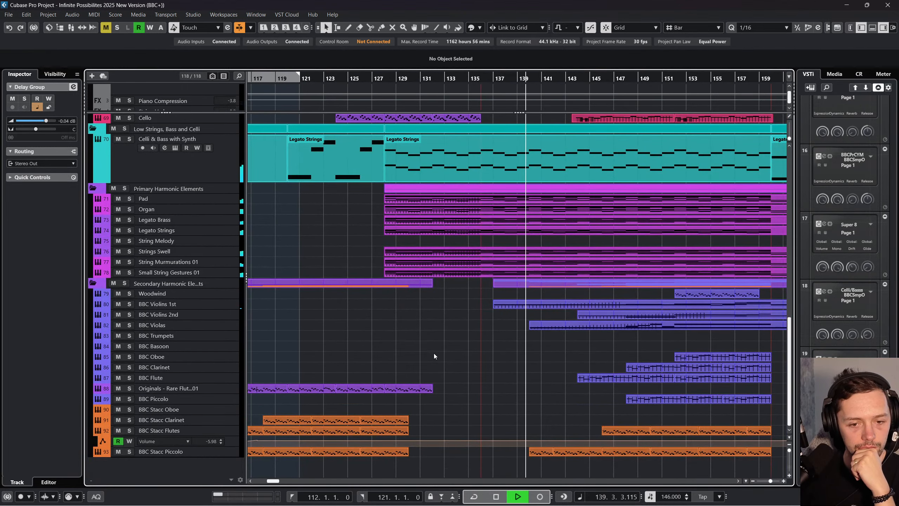
{"action": "scroll", "coordinate": [410, 286], "scroll_direction": "up", "scroll_amount": 6}
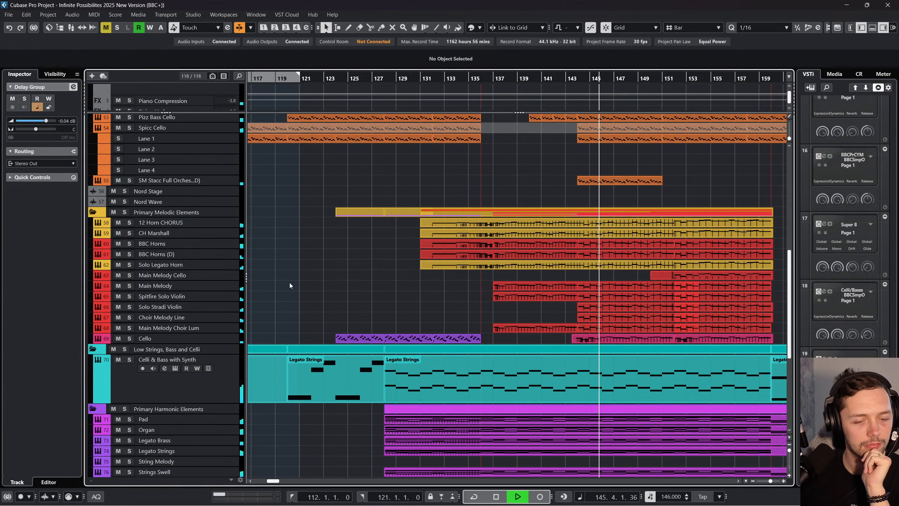
{"action": "scroll", "coordinate": [409, 268], "scroll_direction": "up", "scroll_amount": 2}
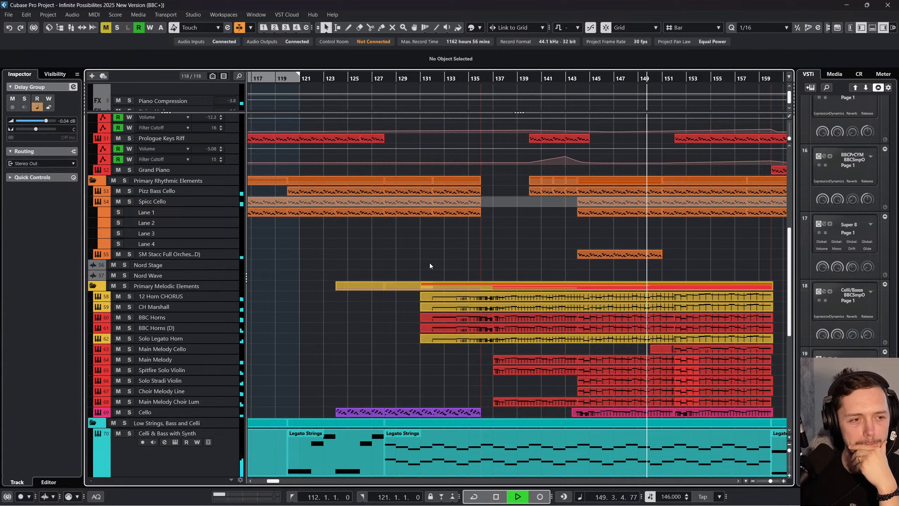
{"action": "scroll", "coordinate": [430, 263], "scroll_direction": "up", "scroll_amount": 7}
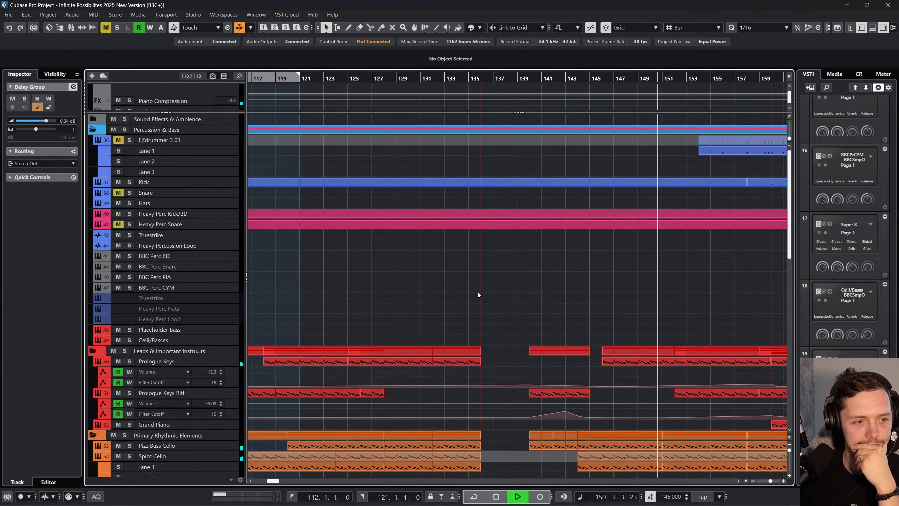
{"action": "scroll", "coordinate": [478, 294], "scroll_direction": "right", "scroll_amount": 2}
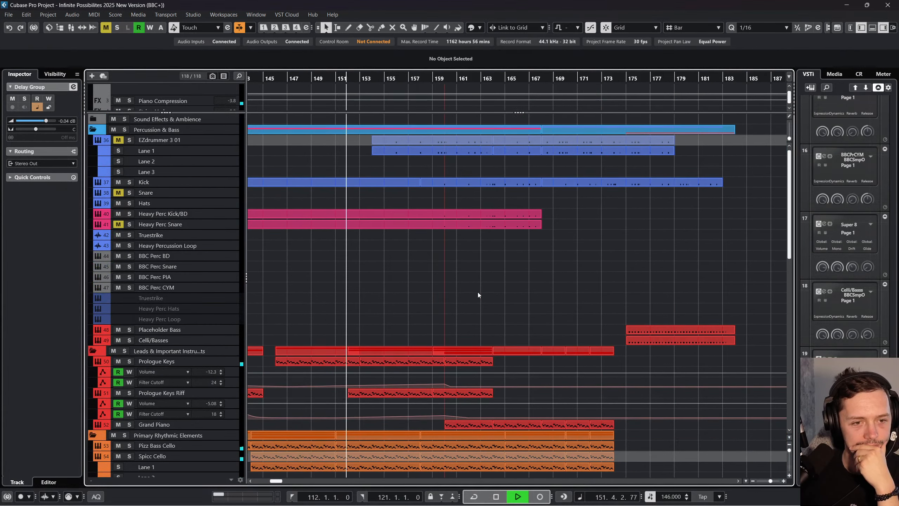
{"action": "scroll", "coordinate": [478, 293], "scroll_direction": "down", "scroll_amount": 2}
{"action": "left_click_drag", "start_coordinate": [177, 334], "coordinate": [177, 373]}
{"action": "left_click_drag", "start_coordinate": [364, 344], "coordinate": [363, 345]}
Turn off automation reading for the Prologue Keys Riff and set its volume to -6.80 dB
{"action": "scroll", "coordinate": [367, 355], "scroll_direction": "left", "scroll_amount": 2}
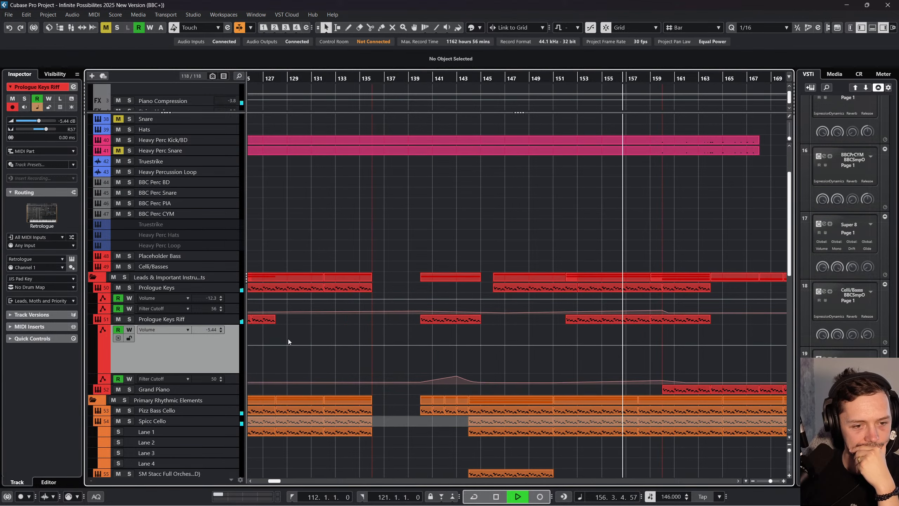
{"action": "scroll", "coordinate": [323, 343], "scroll_direction": "left", "scroll_amount": 3}
{"action": "scroll", "coordinate": [214, 325], "scroll_direction": "down", "scroll_amount": 4}
{"action": "scroll", "coordinate": [181, 294], "scroll_direction": "up", "scroll_amount": 2}
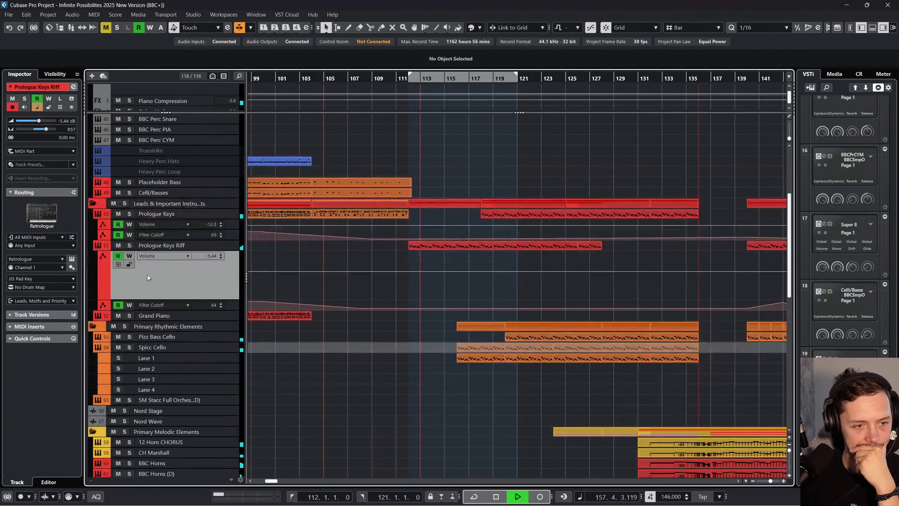
{"action": "left_click", "coordinate": [118, 256]}
{"action": "scroll", "coordinate": [213, 258], "scroll_direction": "down", "scroll_amount": 5}
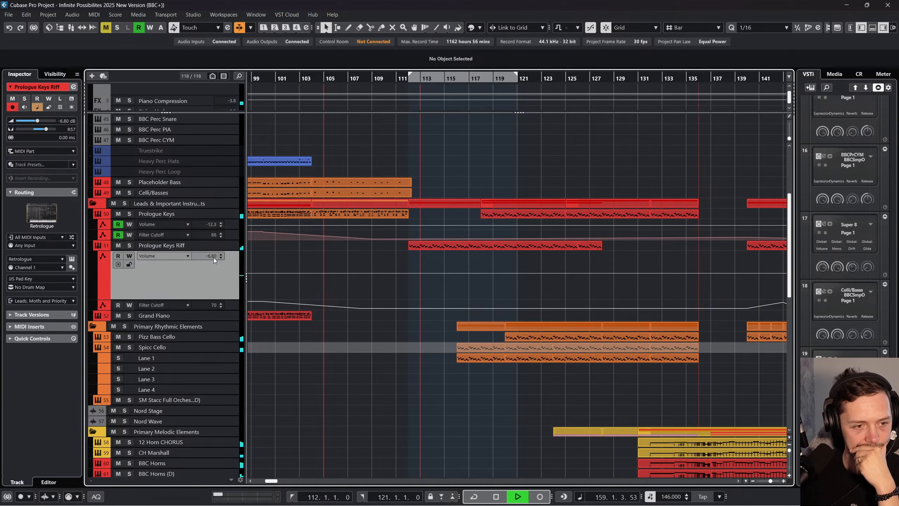
{"action": "scroll", "coordinate": [498, 287], "scroll_direction": "right", "scroll_amount": 4}
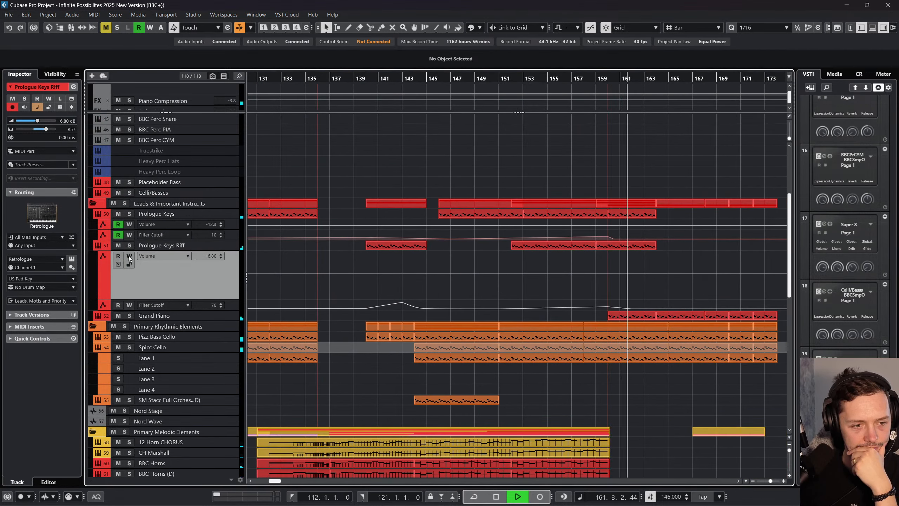
Enlarge the Prologue Keys Riff track, stop playback and turn its automation reading back on
{"action": "left_click", "coordinate": [219, 245]}
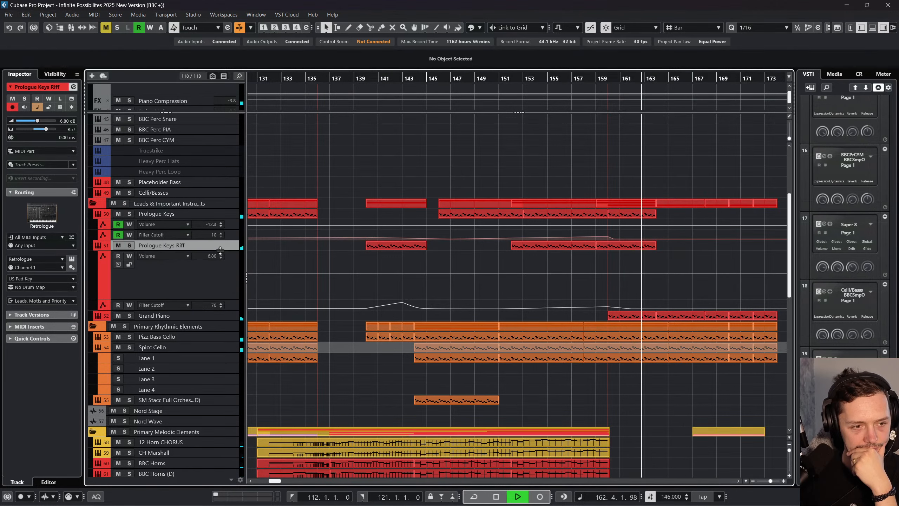
{"action": "left_click_drag", "start_coordinate": [220, 250], "coordinate": [220, 269]}
{"action": "key", "text": "space"}
{"action": "left_click", "coordinate": [174, 256]}
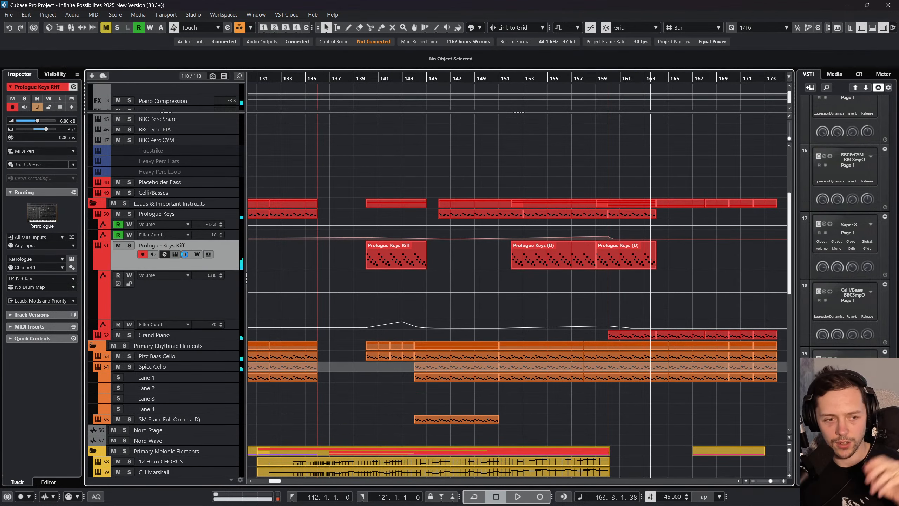
{"action": "left_click", "coordinate": [186, 254]}
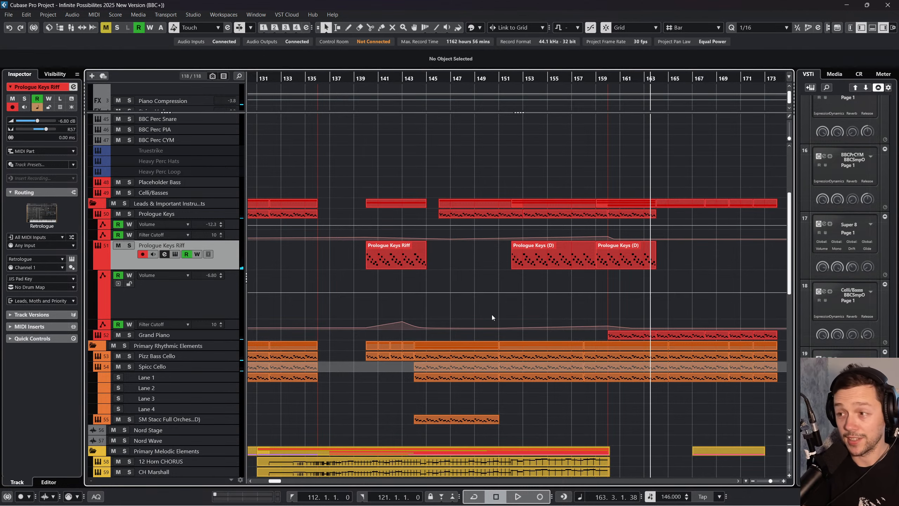
Examine how the string, melodic, harmonic and percussion parts are layered across the arrangement's later and earlier sections
{"action": "scroll", "coordinate": [491, 317], "scroll_direction": "left", "scroll_amount": 4}
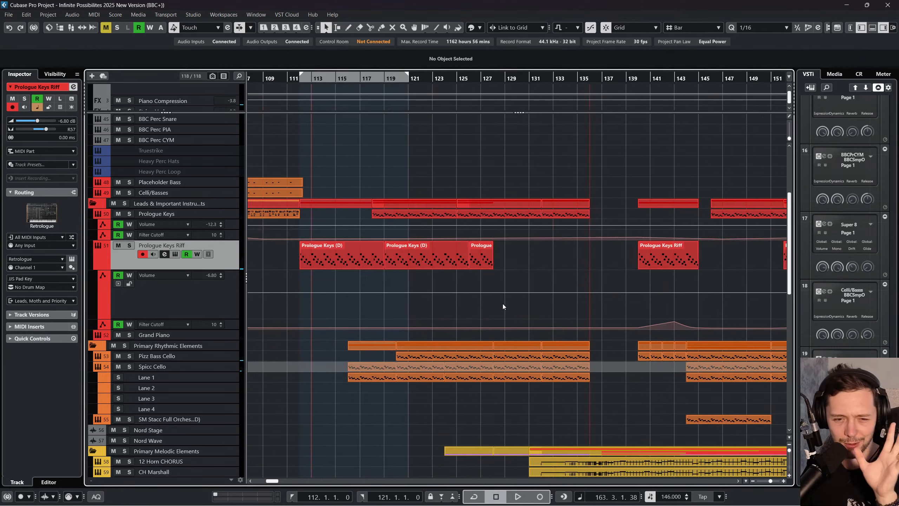
{"action": "scroll", "coordinate": [503, 299], "scroll_direction": "right", "scroll_amount": 8}
{"action": "scroll", "coordinate": [503, 299], "scroll_direction": "down", "scroll_amount": 10}
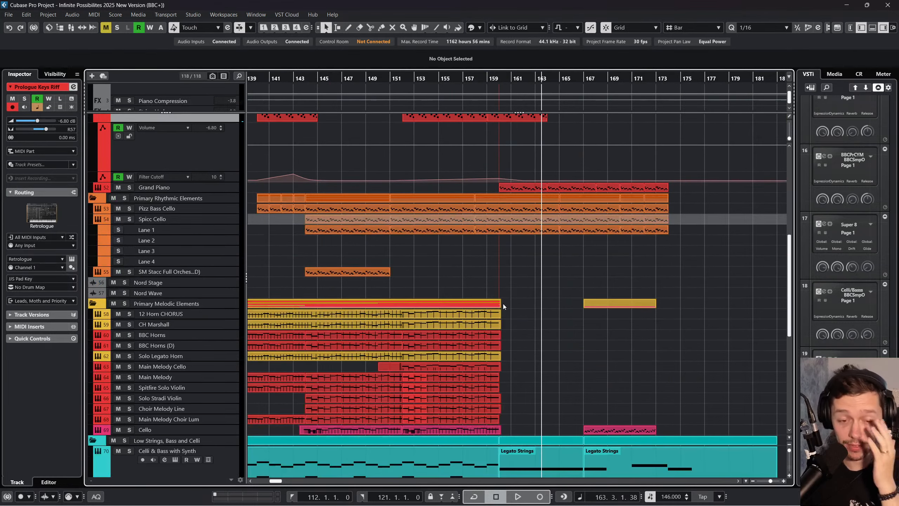
{"action": "scroll", "coordinate": [515, 322], "scroll_direction": "down", "scroll_amount": 5}
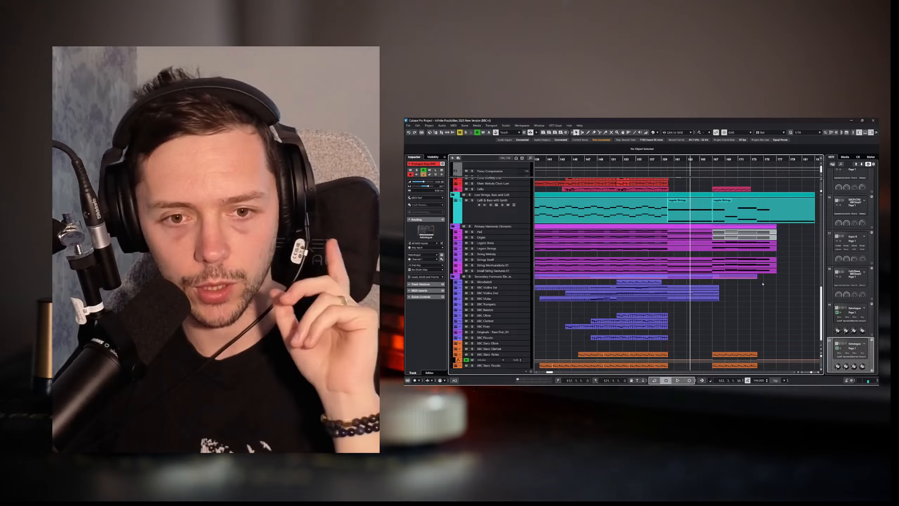
{"action": "scroll", "coordinate": [762, 283], "scroll_direction": "left", "scroll_amount": 5}
{"action": "scroll", "coordinate": [744, 279], "scroll_direction": "up", "scroll_amount": 4}
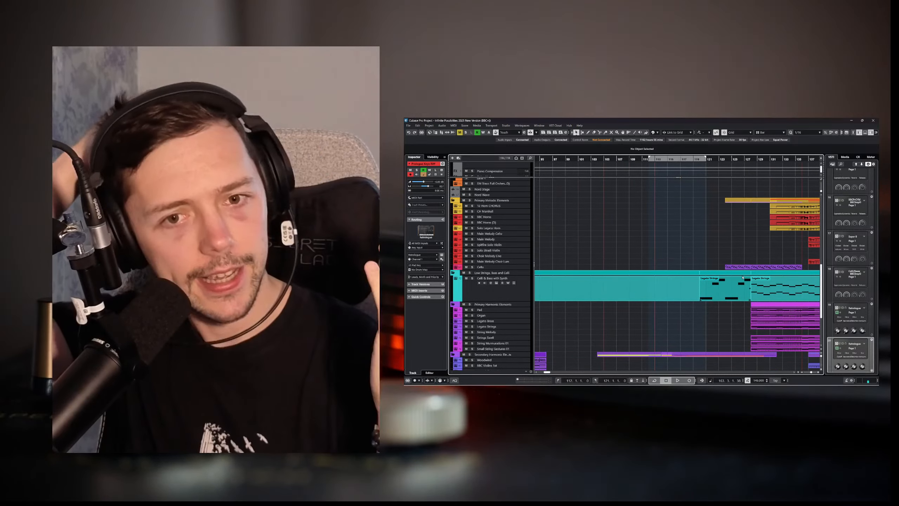
{"action": "scroll", "coordinate": [730, 217], "scroll_direction": "right", "scroll_amount": 3}
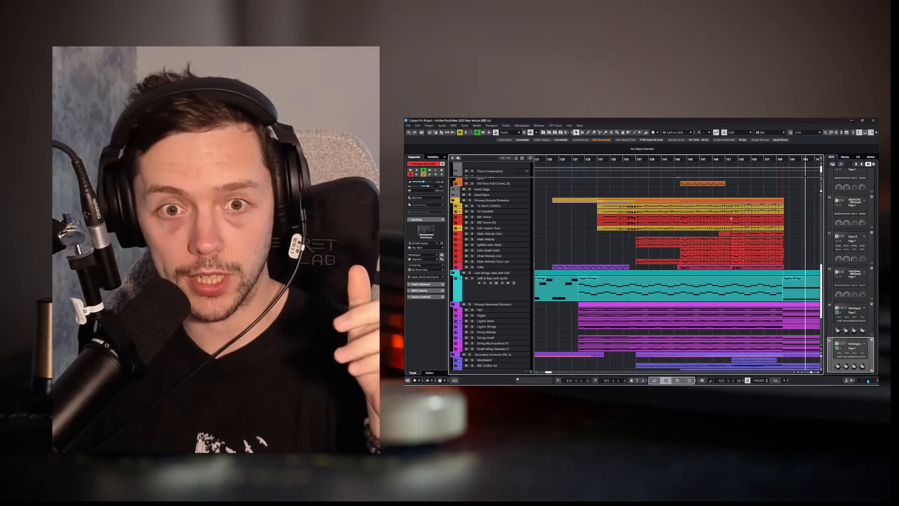
{"action": "scroll", "coordinate": [731, 218], "scroll_direction": "up", "scroll_amount": 8}
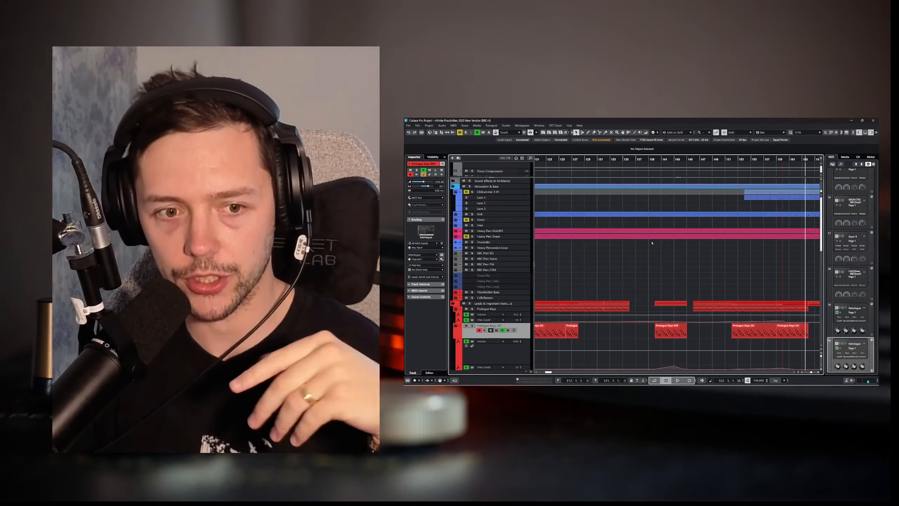
{"action": "scroll", "coordinate": [652, 243], "scroll_direction": "left", "scroll_amount": 9}
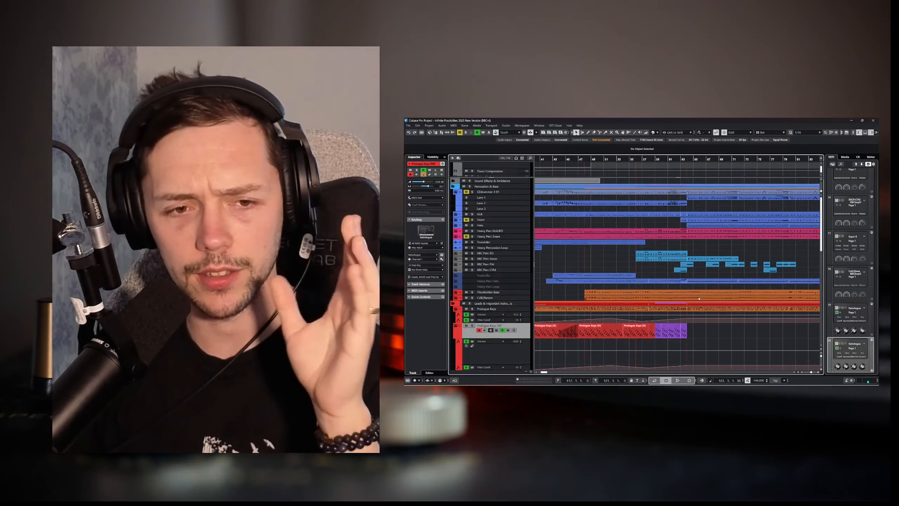
{"action": "scroll", "coordinate": [611, 225], "scroll_direction": "left", "scroll_amount": 2}
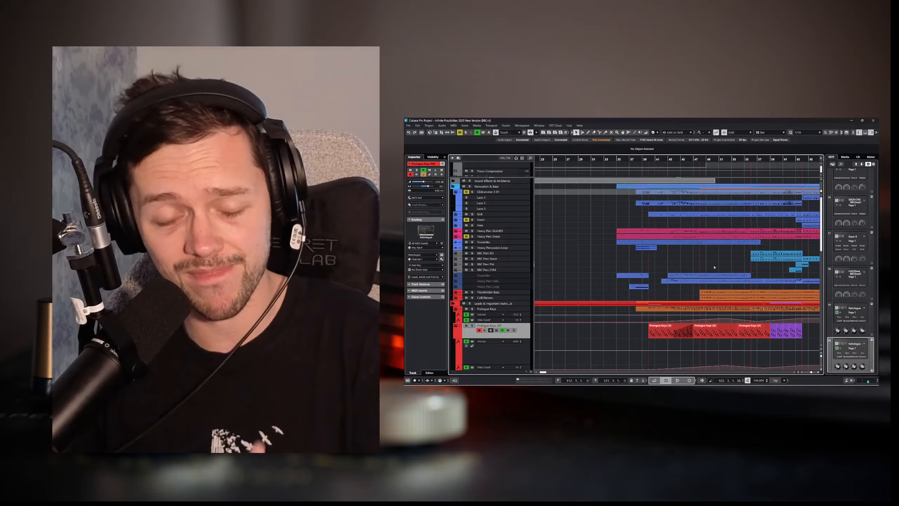
Play the arrangement briefly from bar 34, where the percussion enters, and stop it again
{"action": "left_click", "coordinate": [610, 160]}
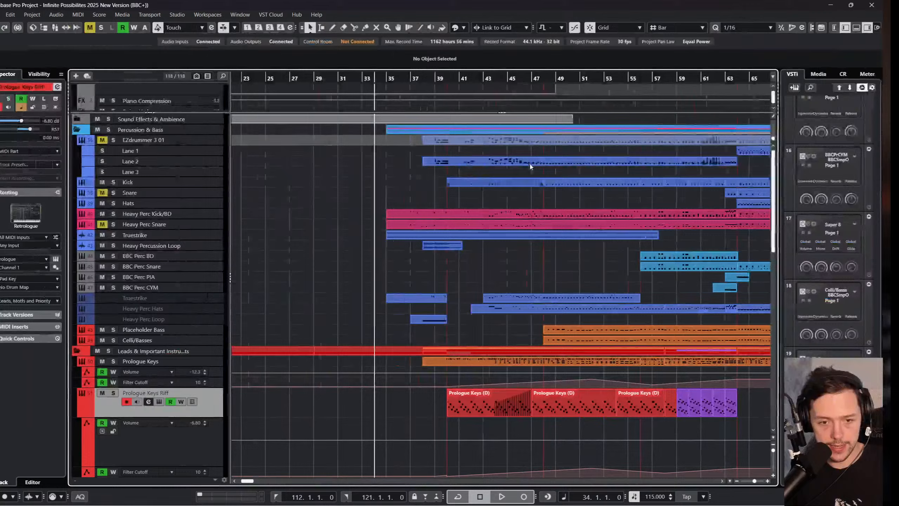
{"action": "key", "text": "space"}
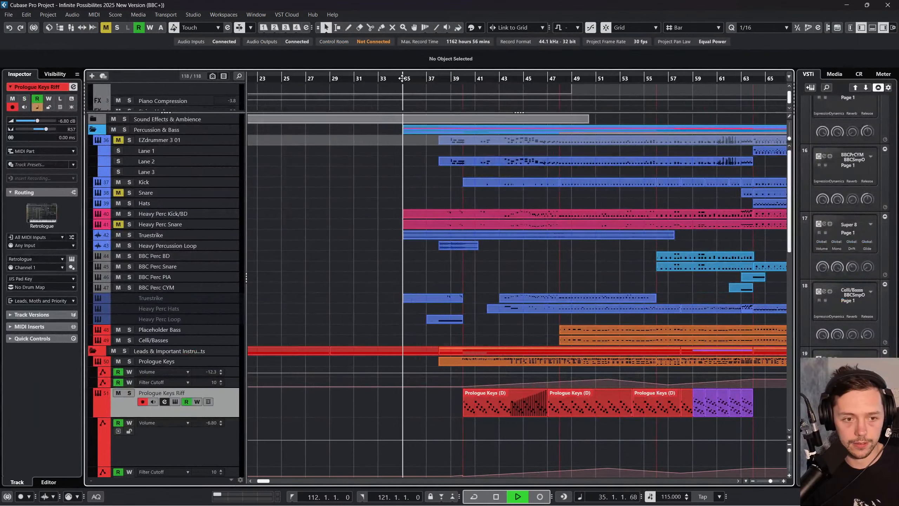
{"action": "key", "text": "space"}
{"action": "scroll", "coordinate": [546, 184], "scroll_direction": "right", "scroll_amount": 1}
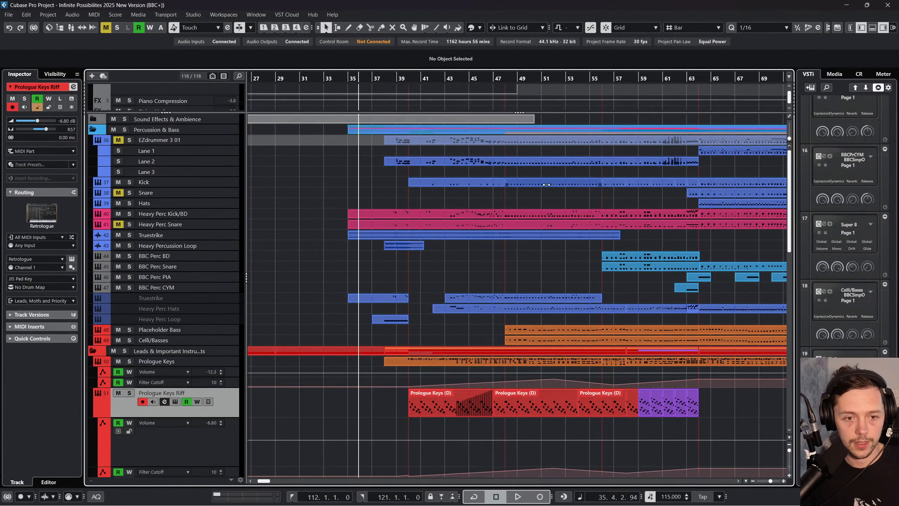
Select the parts from the Placeholder Bass down through the lead, melodic and harmonic tracks, transpose them by -2, and deselect them
{"action": "scroll", "coordinate": [546, 185], "scroll_direction": "right", "scroll_amount": 4}
{"action": "left_click_drag", "start_coordinate": [481, 79], "coordinate": [482, 42]}
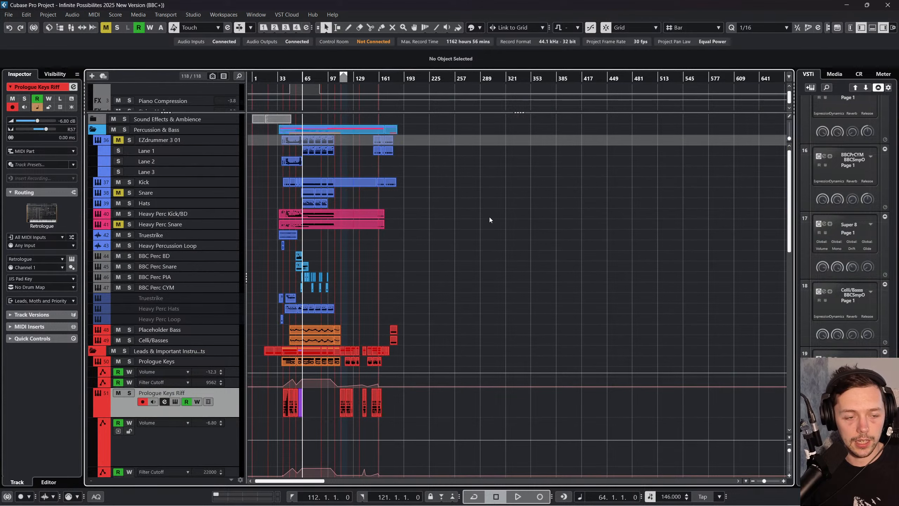
{"action": "scroll", "coordinate": [477, 212], "scroll_direction": "down", "scroll_amount": 5}
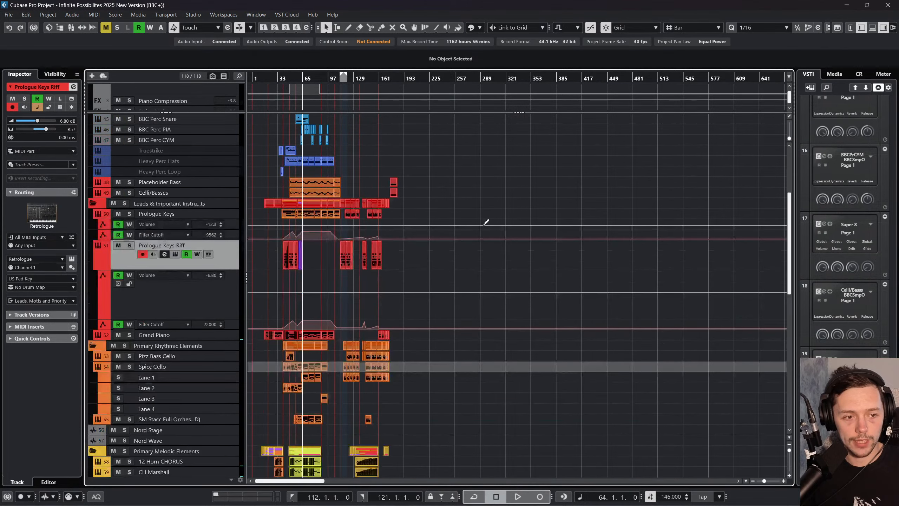
{"action": "scroll", "coordinate": [458, 188], "scroll_direction": "down", "scroll_amount": 10}
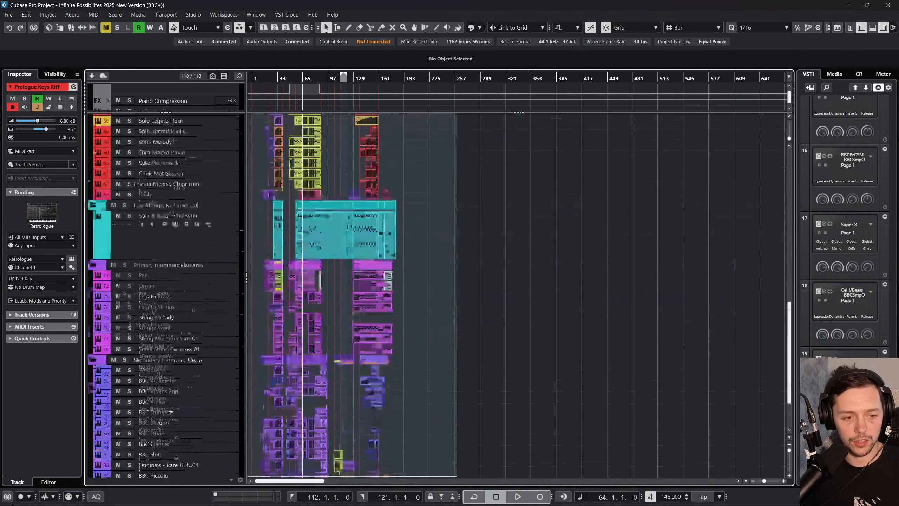
{"action": "scroll", "coordinate": [286, 352], "scroll_direction": "up", "scroll_amount": 10}
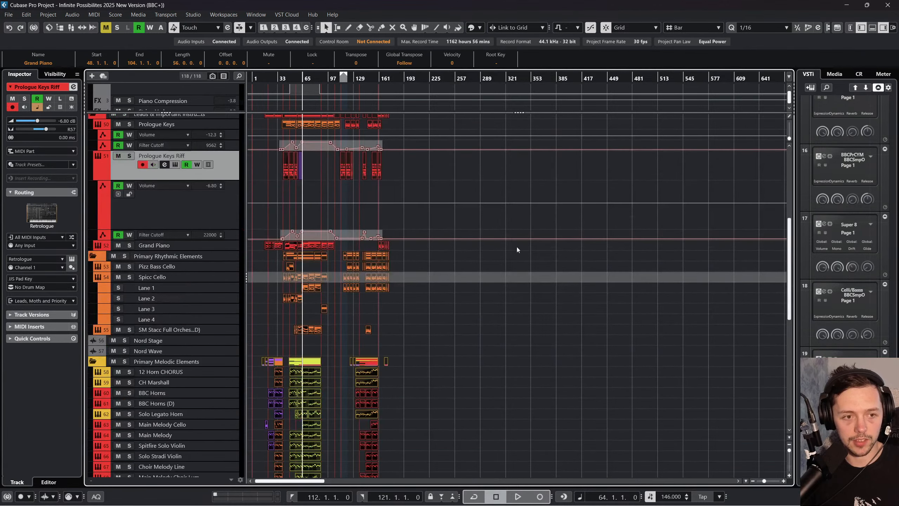
{"action": "scroll", "coordinate": [518, 238], "scroll_direction": "up", "scroll_amount": 5}
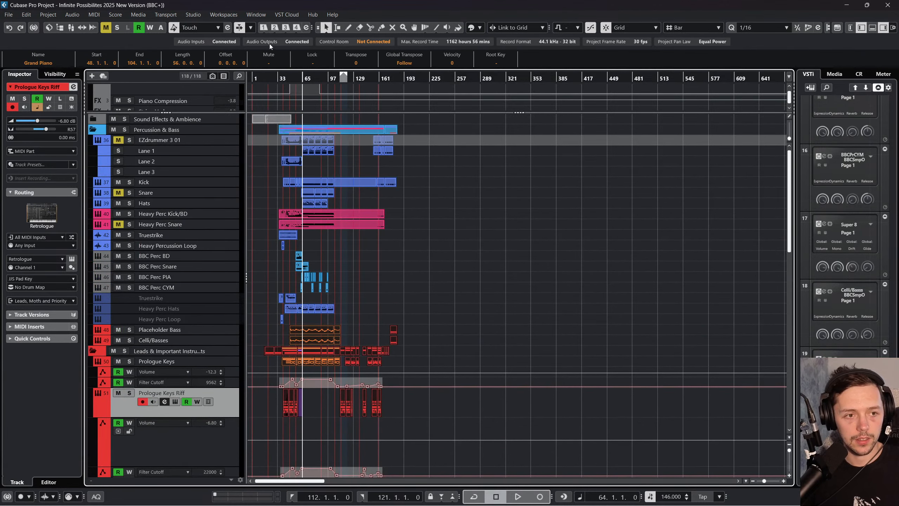
{"action": "left_click", "coordinate": [360, 62]}
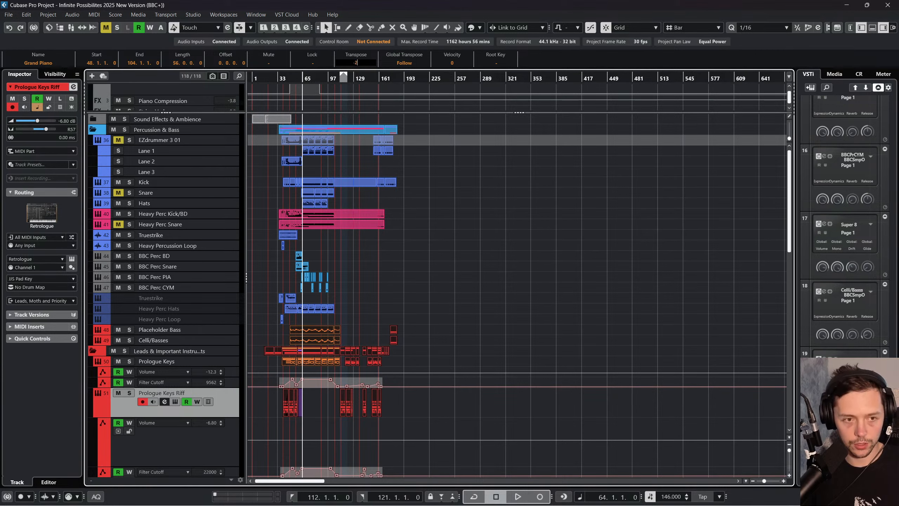
{"action": "type", "text": "-2"}
{"action": "key", "text": "Return"}
{"action": "left_click", "coordinate": [447, 219]}
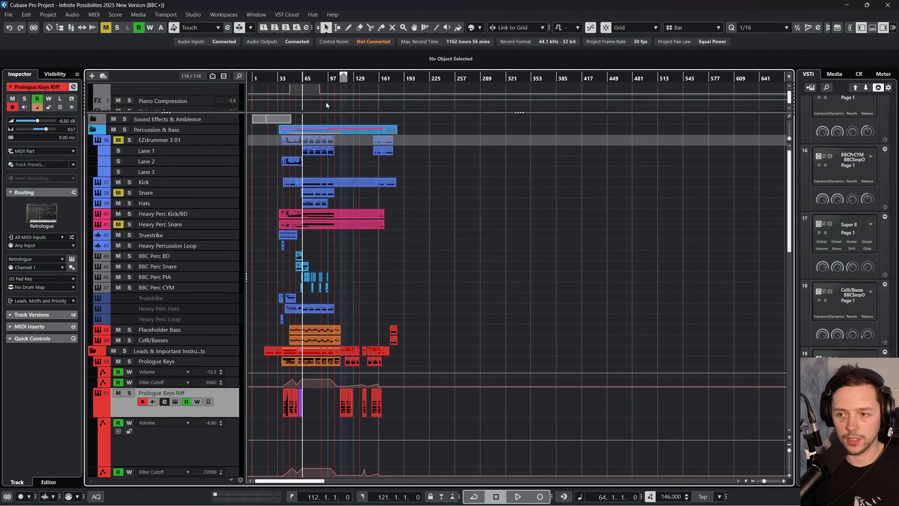
Play the arrangement briefly from bar 64, stop it, and place the playback position at bar 41
{"action": "left_click_drag", "start_coordinate": [294, 78], "coordinate": [382, 87]}
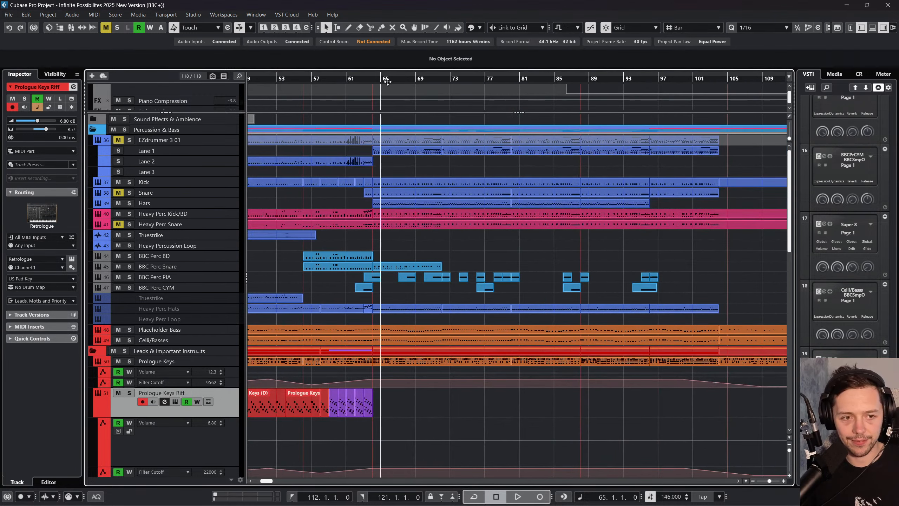
{"action": "key", "text": "space"}
{"action": "left_click", "coordinate": [370, 79]}
{"action": "scroll", "coordinate": [410, 205], "scroll_direction": "left", "scroll_amount": 7}
{"action": "key", "text": "space"}
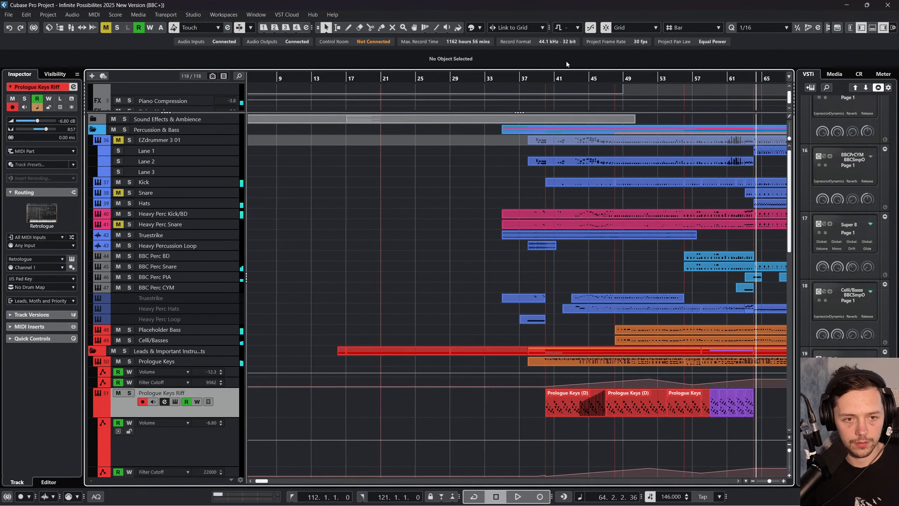
{"action": "left_click", "coordinate": [551, 78]}
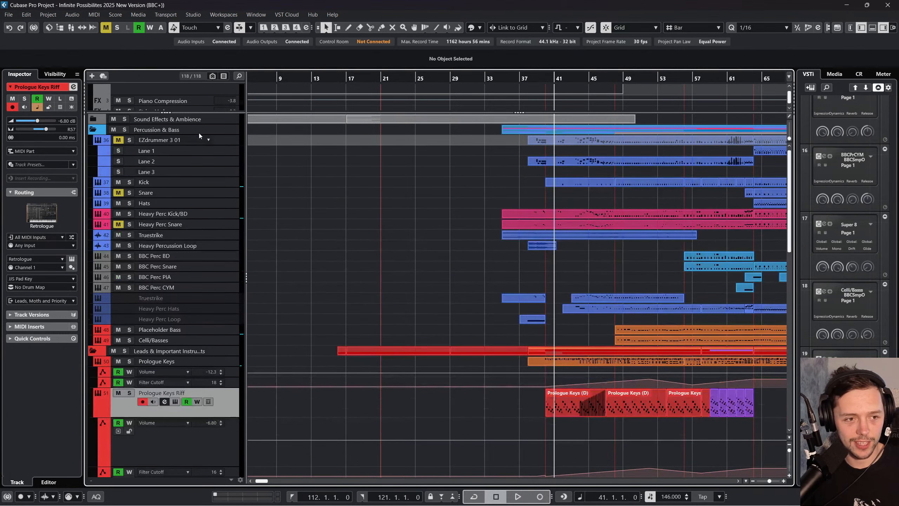
Enlarge the divided upper track area to expose the Structure marker track and the effect tracks
{"action": "left_click_drag", "start_coordinate": [166, 113], "coordinate": [166, 185]}
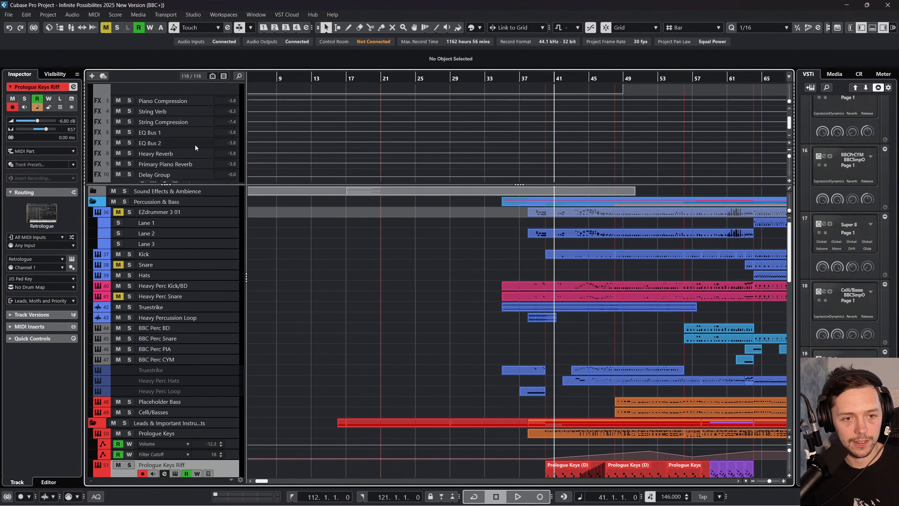
{"action": "scroll", "coordinate": [191, 146], "scroll_direction": "up", "scroll_amount": 3}
{"action": "scroll", "coordinate": [176, 152], "scroll_direction": "up", "scroll_amount": 5}
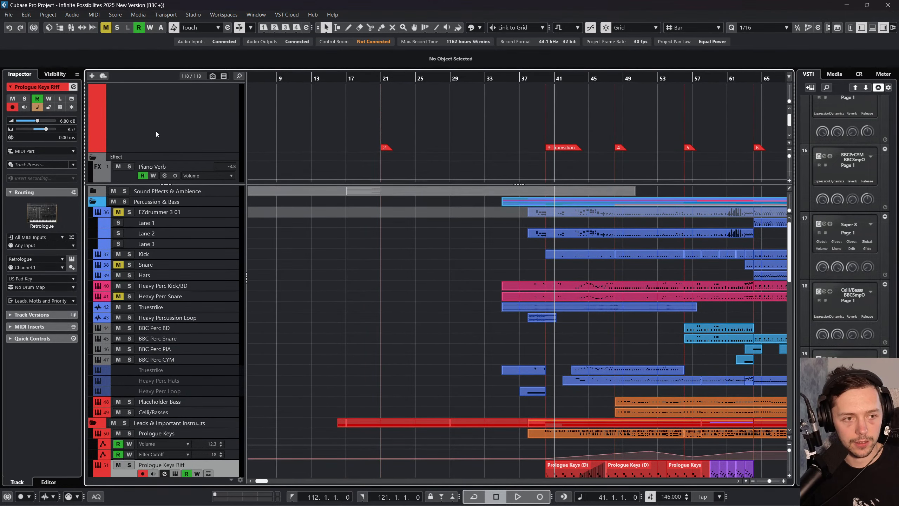
Reduce the Structure track to a minimal height and collapse the Effect folder
{"action": "left_click", "coordinate": [170, 117]}
{"action": "key", "text": "z"}
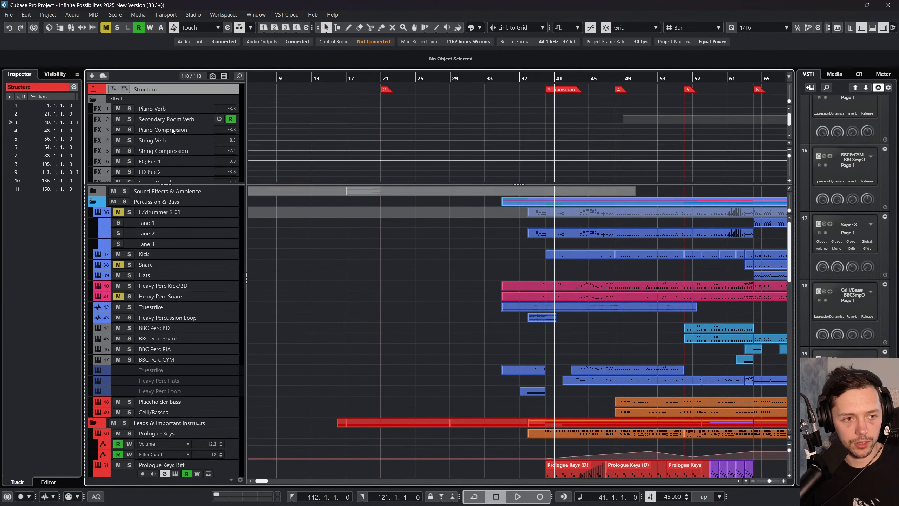
{"action": "left_click", "coordinate": [94, 99]}
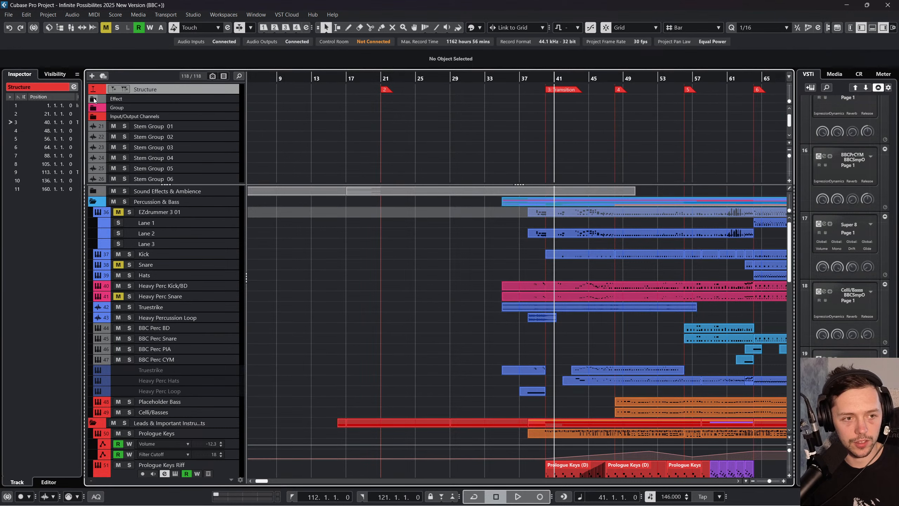
Add one stereo group track named Stem/Submix, routed to Stereo Out and created inside the group folder
{"action": "left_click", "coordinate": [217, 127]}
{"action": "right_click", "coordinate": [217, 126]}
{"action": "mouse_move", "coordinate": [246, 130]}
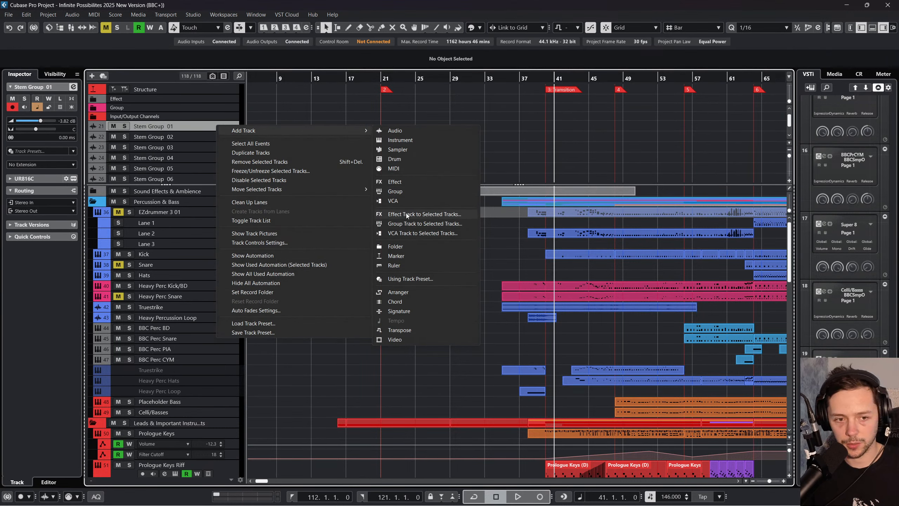
{"action": "left_click", "coordinate": [409, 192]}
{"action": "type", "text": "S"}
{"action": "type", "text": "ten"}
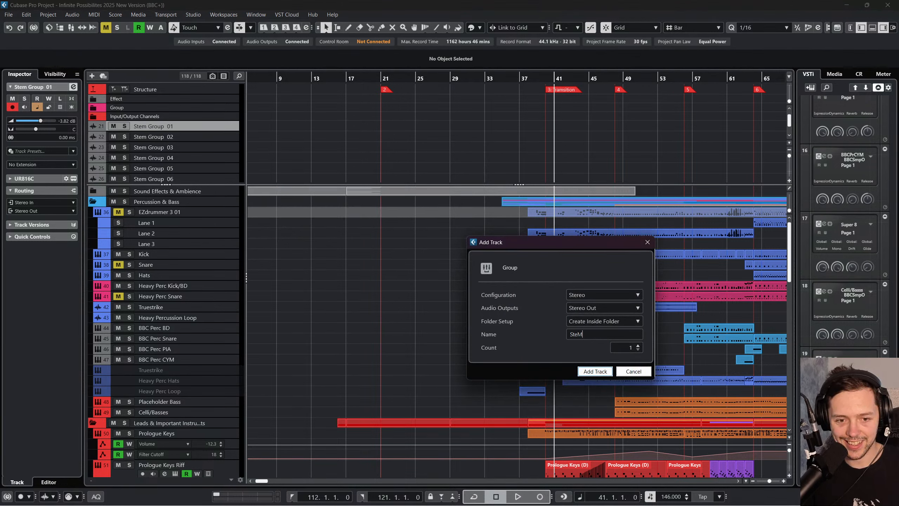
{"action": "type", "text": "/S"}
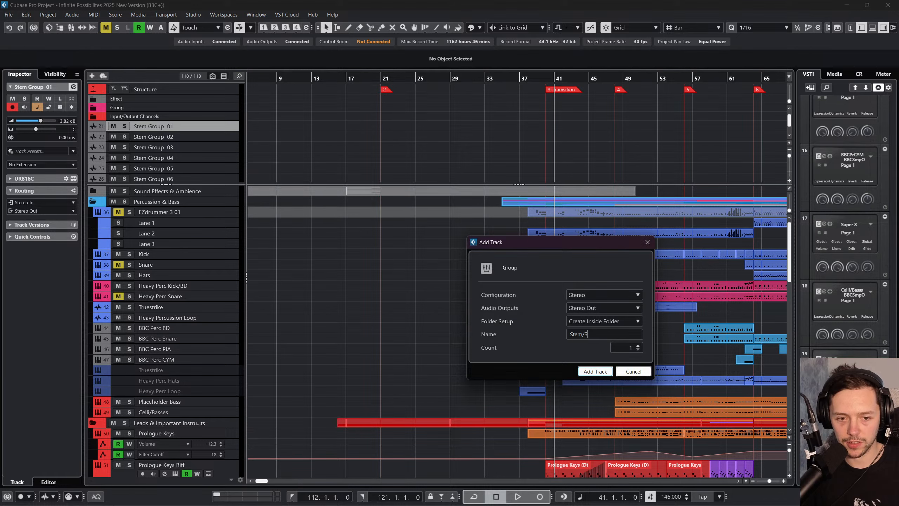
{"action": "type", "text": "ubmix"}
{"action": "key", "text": "Return"}
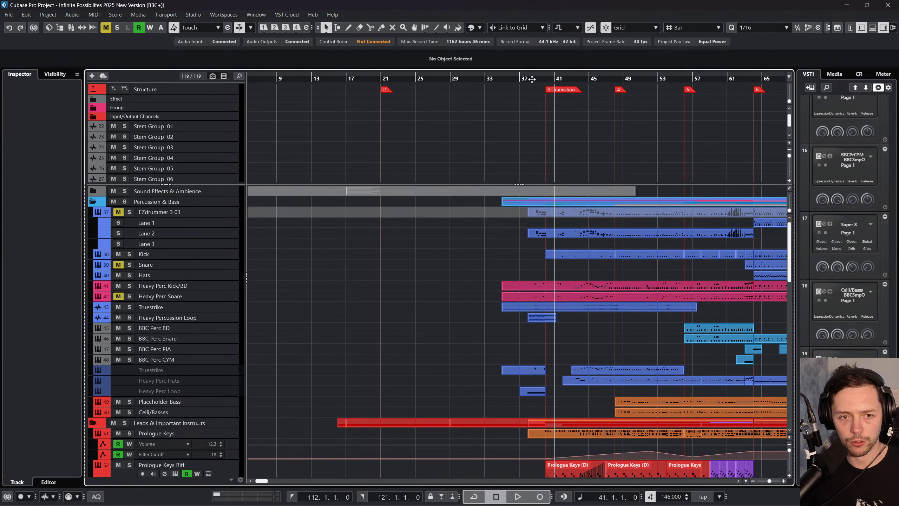
Move the playback position to bar 40 and select the tracks Stem Group 01 through Stem Group 07
{"action": "left_click_drag", "start_coordinate": [545, 79], "coordinate": [538, 80]}
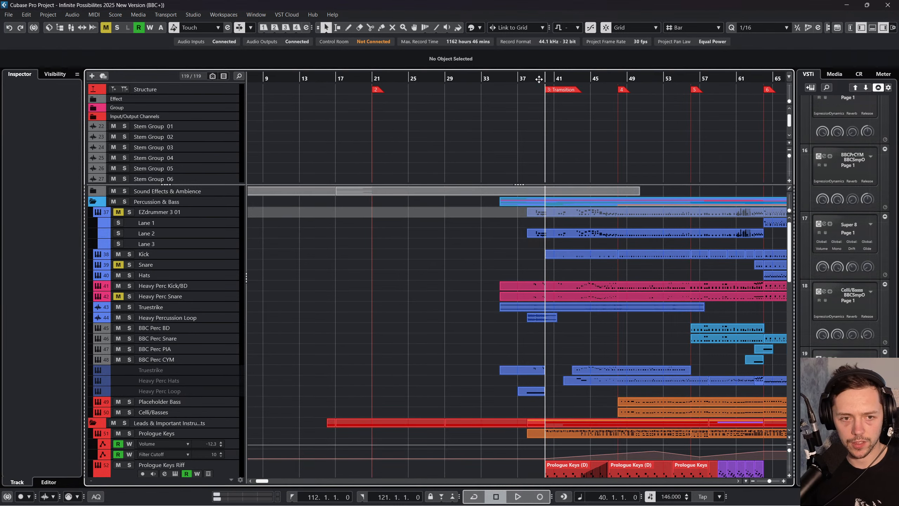
{"action": "left_click", "coordinate": [231, 125]}
{"action": "scroll", "coordinate": [218, 151], "scroll_direction": "down", "scroll_amount": 2}
{"action": "left_click", "coordinate": [216, 166], "text": "shift"}
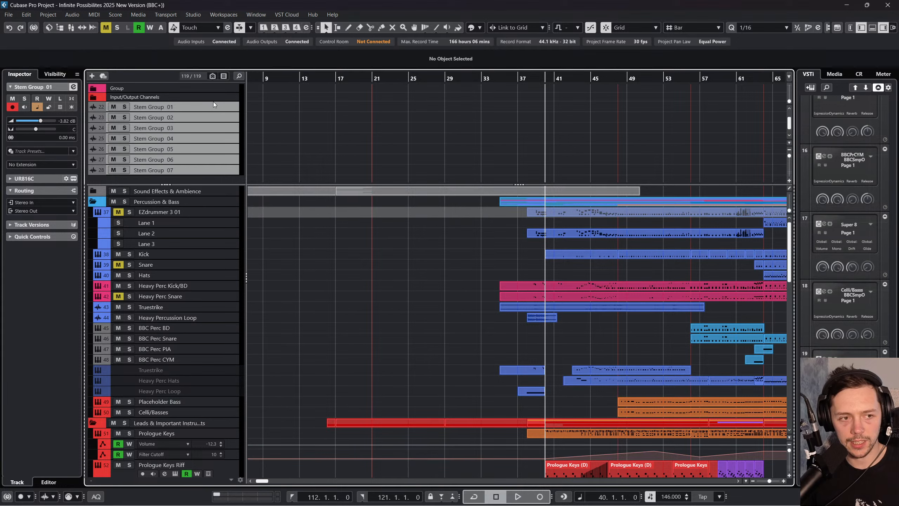
Enlarge the upper track area until all seven stem group tracks fit in it
{"action": "scroll", "coordinate": [213, 101], "scroll_direction": "up", "scroll_amount": 3}
{"action": "scroll", "coordinate": [211, 120], "scroll_direction": "down", "scroll_amount": 1}
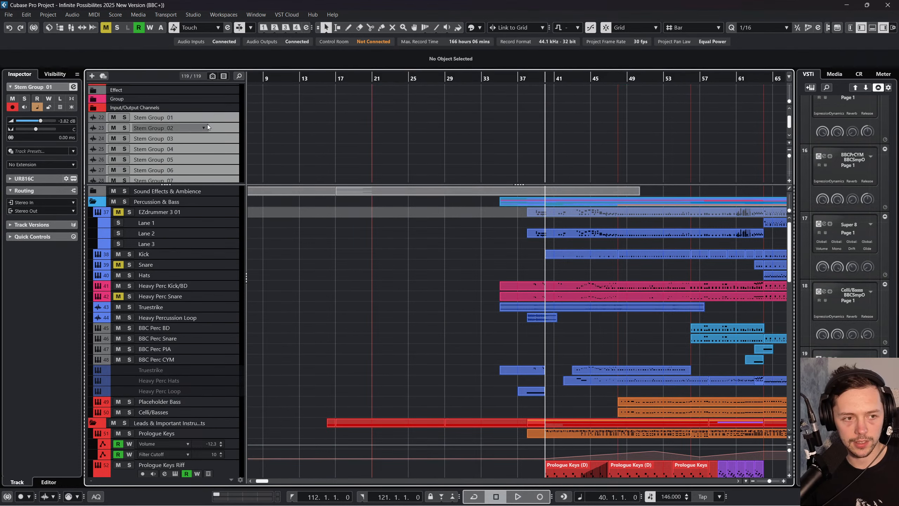
{"action": "scroll", "coordinate": [198, 116], "scroll_direction": "up", "scroll_amount": 1}
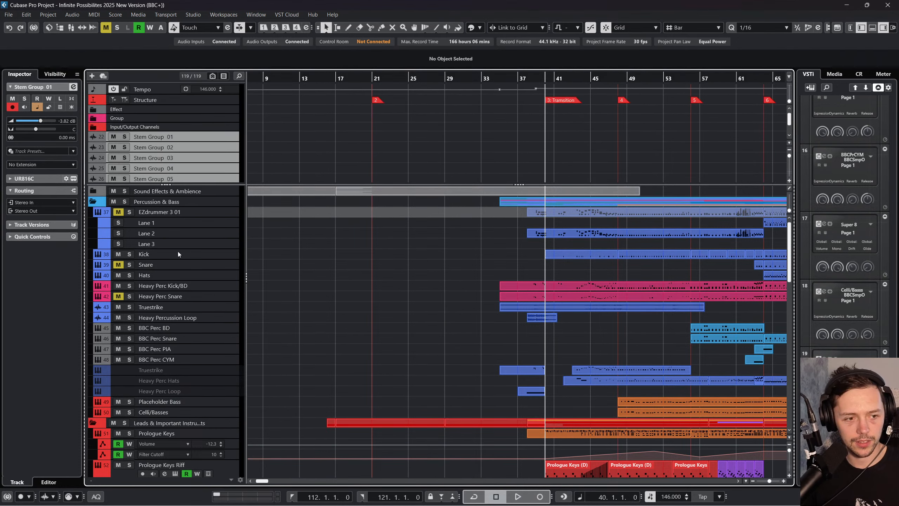
{"action": "scroll", "coordinate": [192, 425], "scroll_direction": "down", "scroll_amount": 10}
{"action": "scroll", "coordinate": [189, 444], "scroll_direction": "up", "scroll_amount": 5}
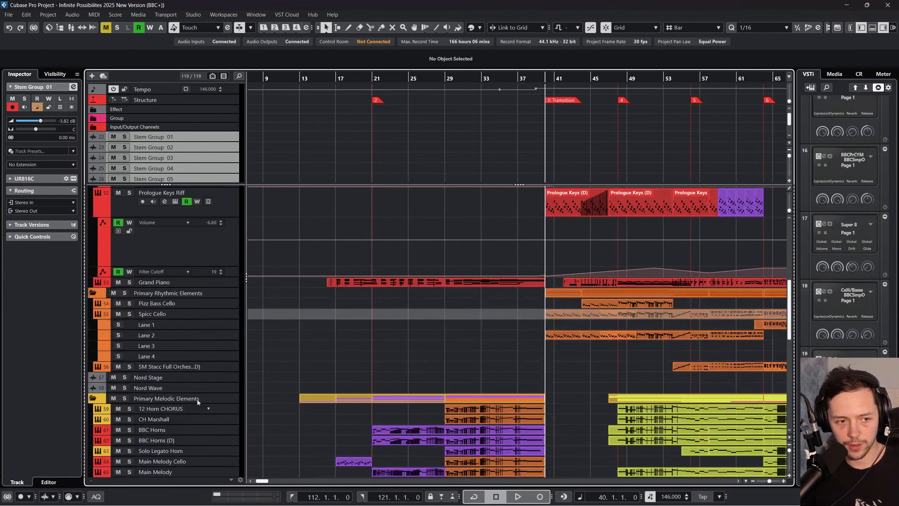
{"action": "scroll", "coordinate": [175, 258], "scroll_direction": "up", "scroll_amount": 10}
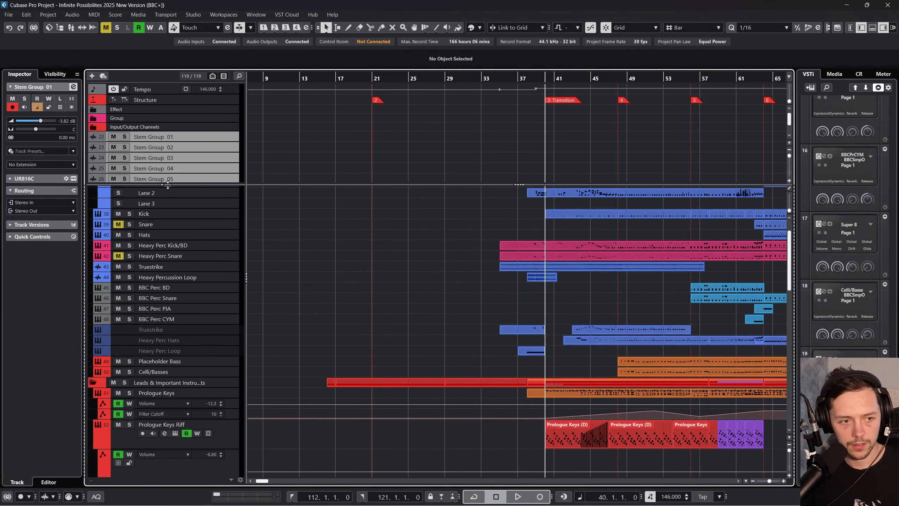
{"action": "left_click_drag", "start_coordinate": [167, 184], "coordinate": [178, 296]}
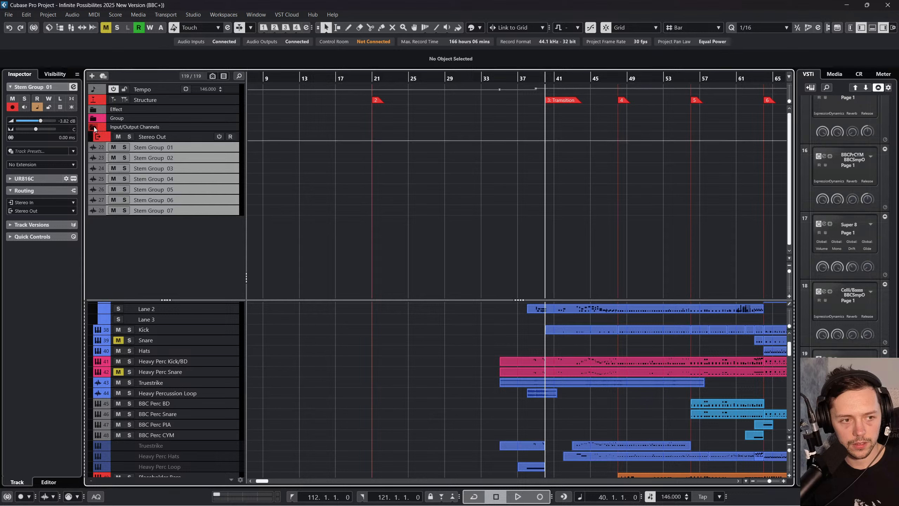
Add one folder track named Stem/Submix below the stem group tracks
{"action": "right_click", "coordinate": [205, 160]}
{"action": "mouse_move", "coordinate": [247, 163]}
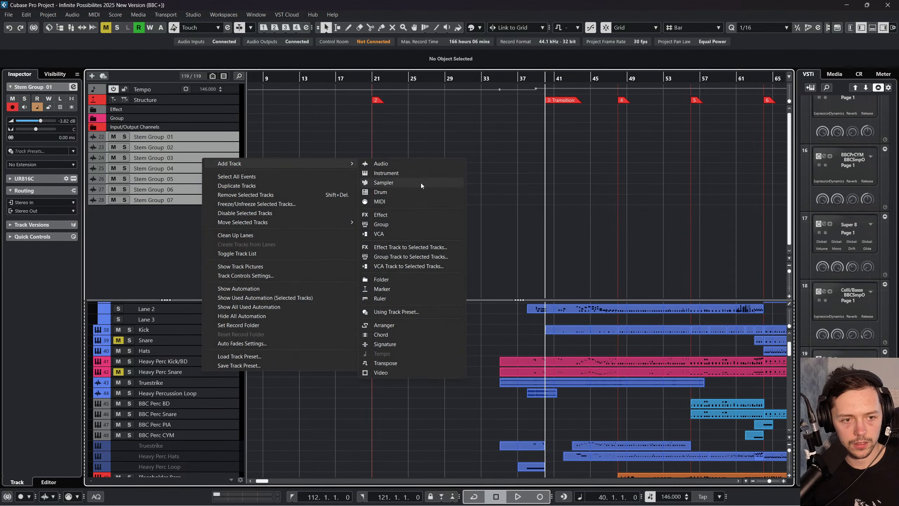
{"action": "left_click", "coordinate": [391, 278]}
{"action": "type", "text": "S"}
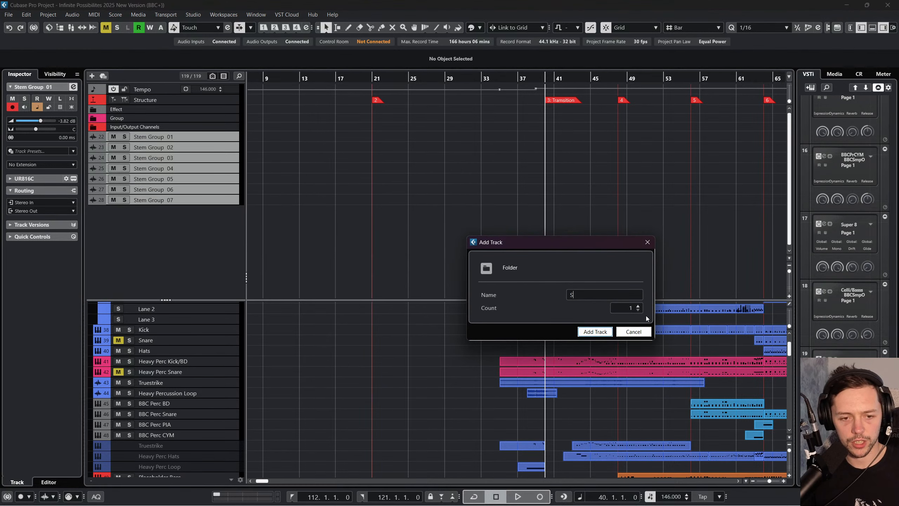
{"action": "type", "text": "tem/SUBM"}
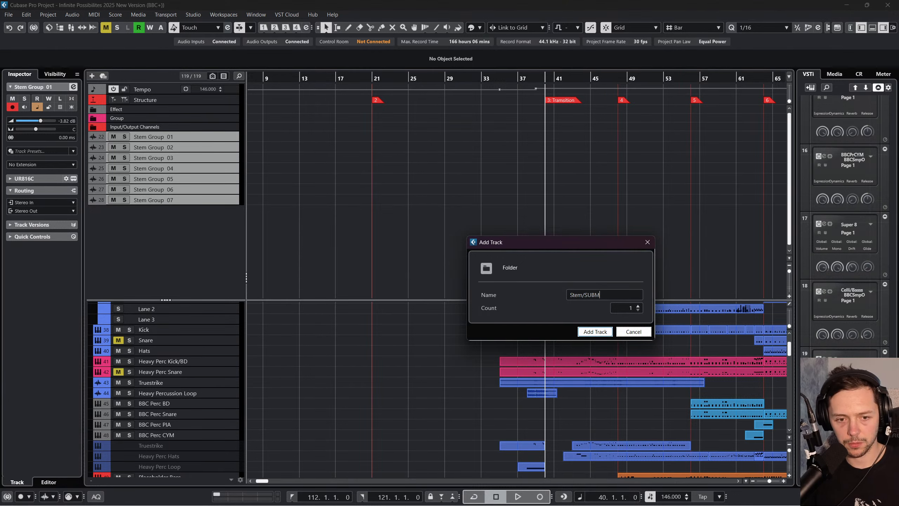
{"action": "key", "text": "super+shift+s"}
{"action": "key", "text": "Escape"}
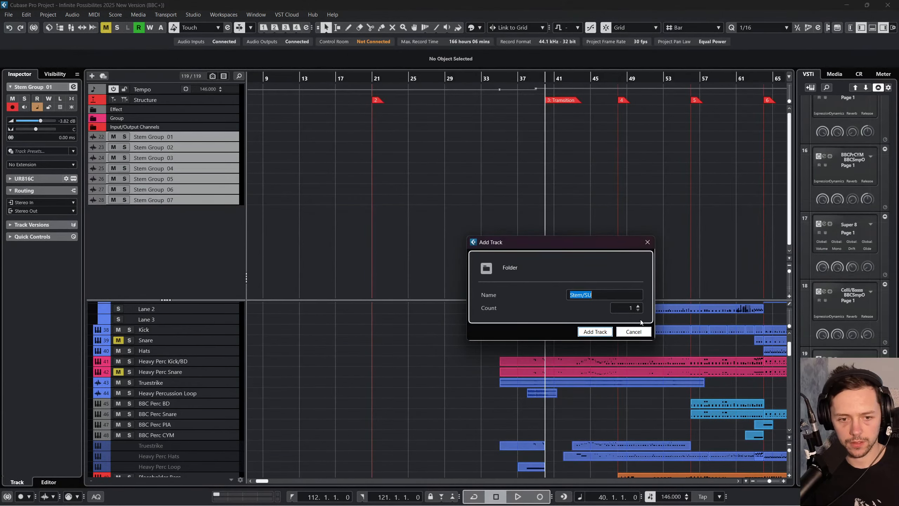
{"action": "key", "text": "End"}
{"action": "key", "text": "BackSpace"}
{"action": "type", "text": "ubm"}
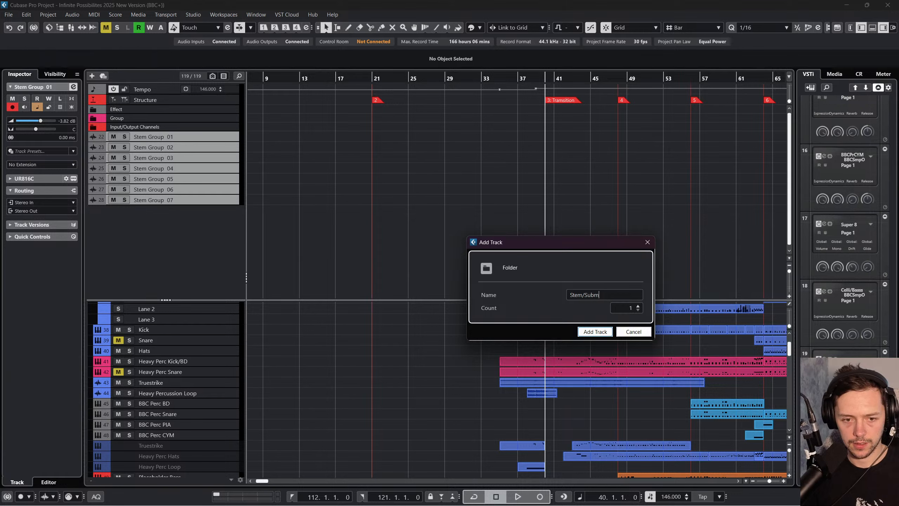
{"action": "key", "text": "Return"}
Move Stem Group 01 through Stem Group 07 into the Stem/Submix folder and collapse it
{"action": "right_click", "coordinate": [198, 139]}
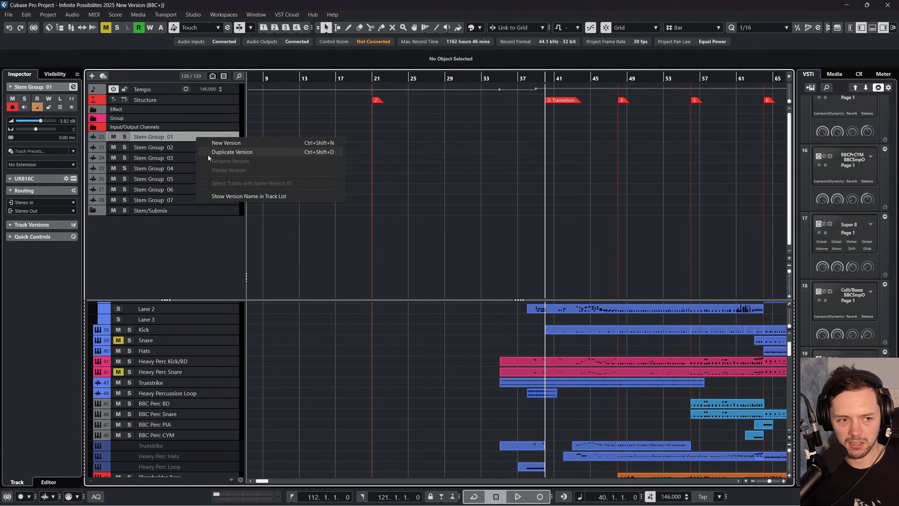
{"action": "left_click", "coordinate": [177, 201], "text": "shift"}
{"action": "left_click_drag", "start_coordinate": [190, 201], "coordinate": [211, 213]}
{"action": "left_click", "coordinate": [101, 136]}
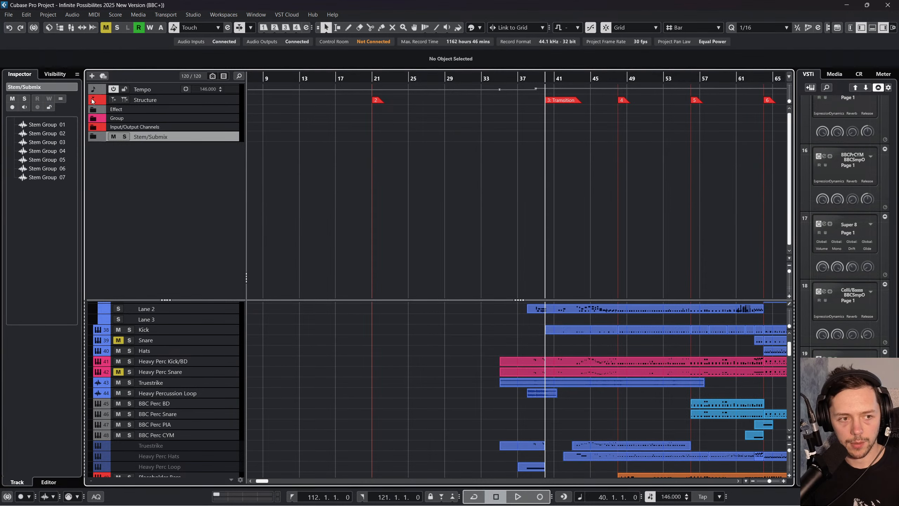
Rename the Effect folder track as FX
{"action": "left_click", "coordinate": [120, 109]}
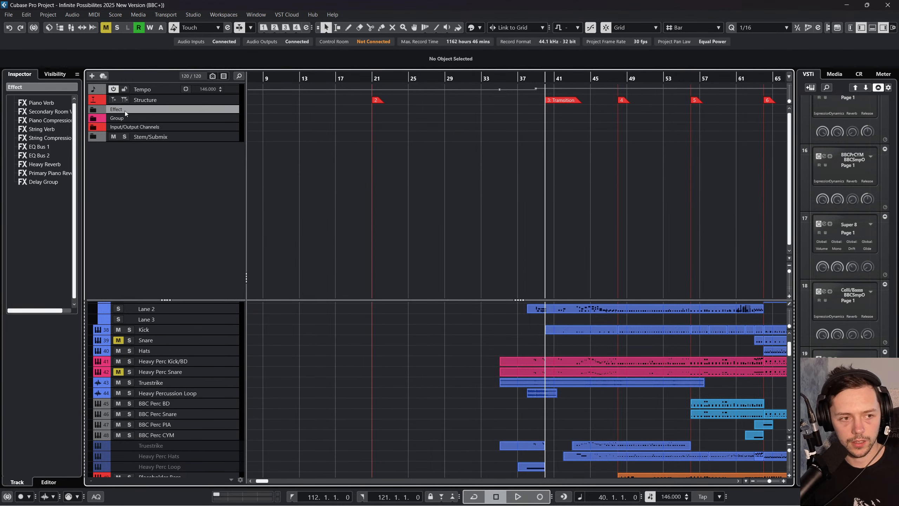
{"action": "left_click", "coordinate": [153, 119]}
{"action": "left_click", "coordinate": [115, 108]}
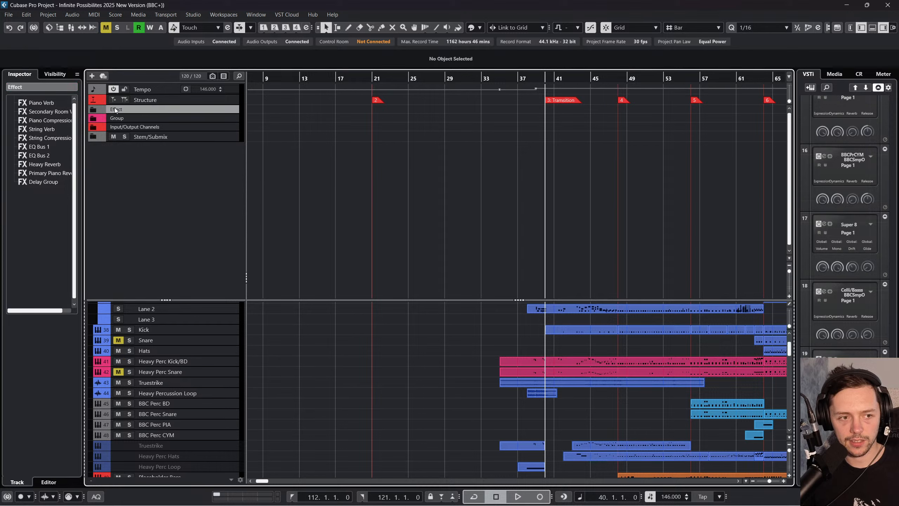
{"action": "double_click", "coordinate": [16, 86]}
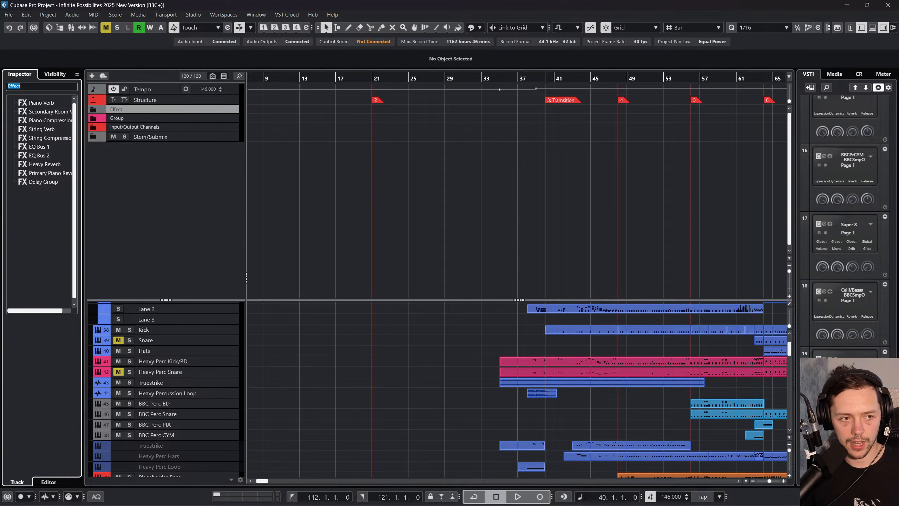
{"action": "type", "text": "F"}
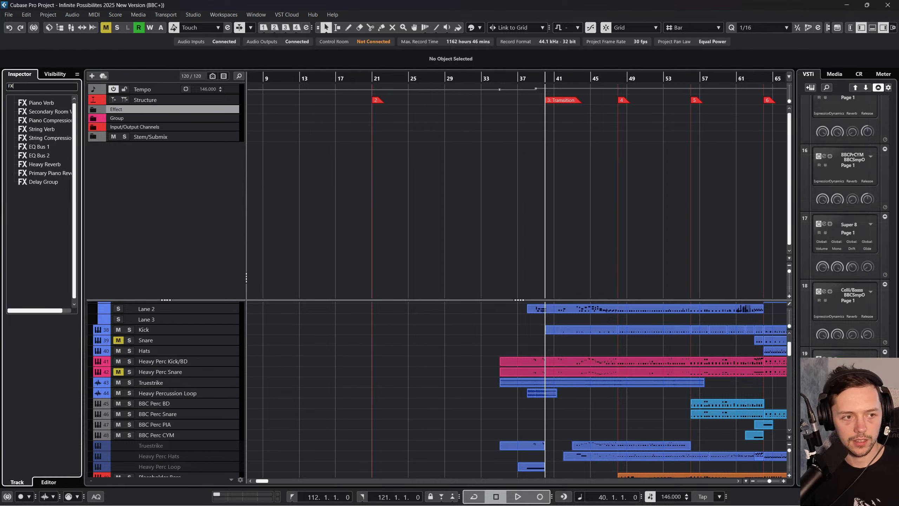
{"action": "type", "text": "X"}
{"action": "key", "text": "Return"}
{"action": "left_click", "coordinate": [210, 138]}
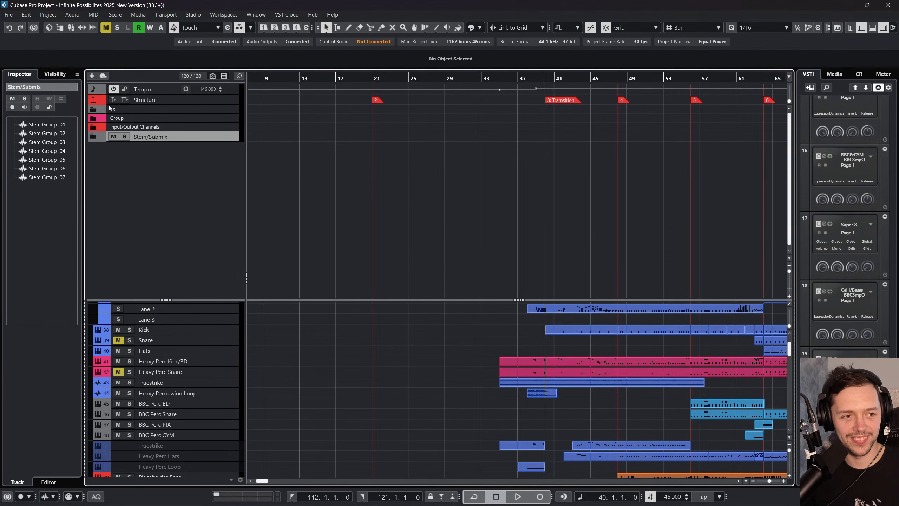
{"action": "left_click", "coordinate": [227, 91]}
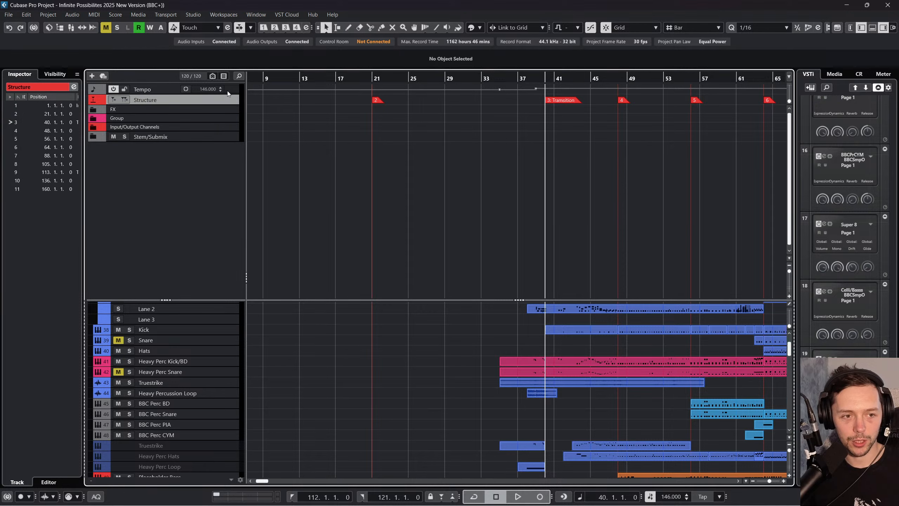
{"action": "right_click", "coordinate": [227, 91]}
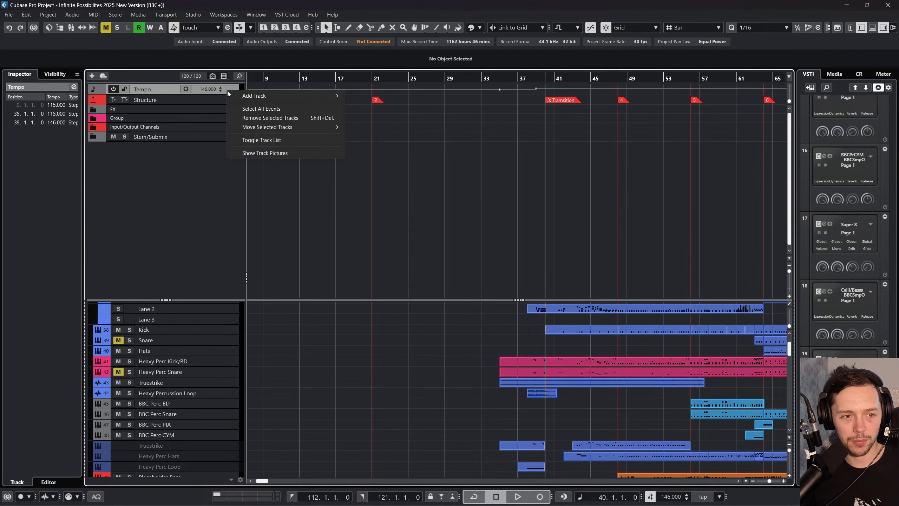
{"action": "left_click", "coordinate": [194, 194]}
{"action": "left_click", "coordinate": [218, 126]}
{"action": "left_click", "coordinate": [207, 102]}
{"action": "left_click", "coordinate": [213, 127]}
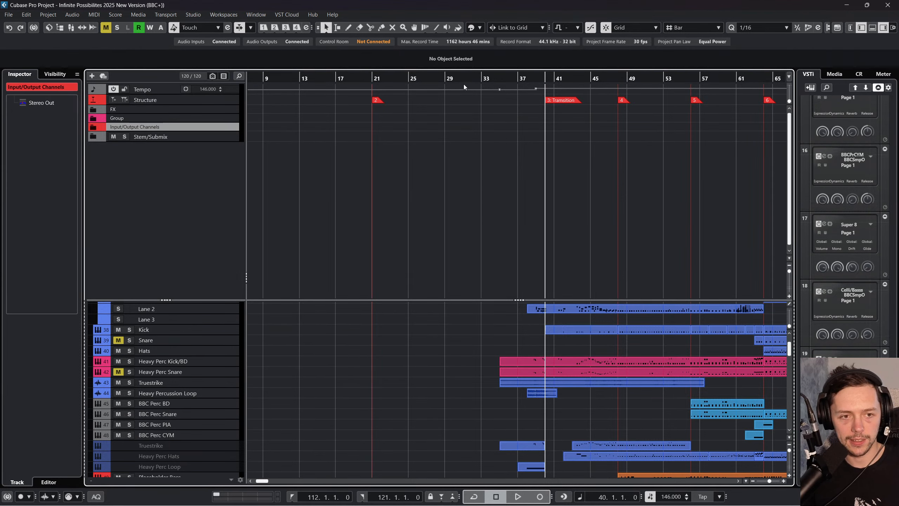
Start playback at bar 40 and expand the Stem/Submix folder to check its tracks, leaving it collapsed again
{"action": "double_click", "coordinate": [545, 80]}
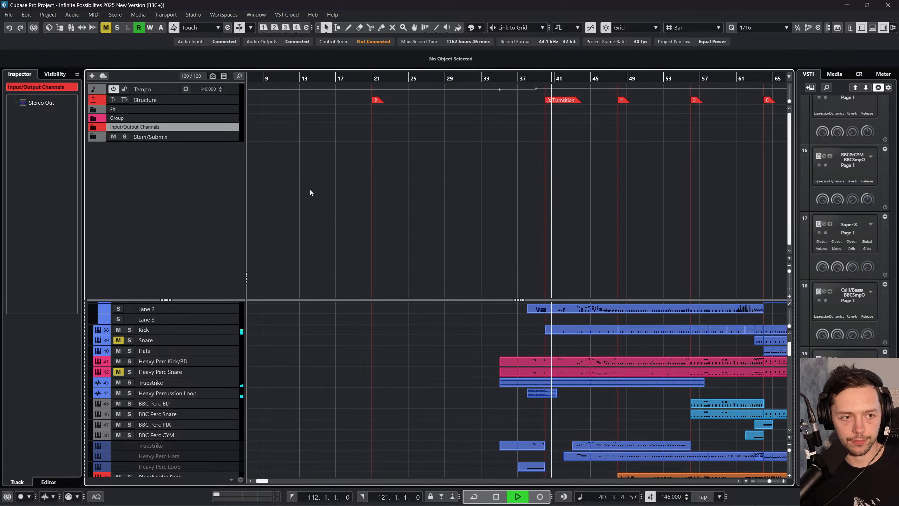
{"action": "left_click", "coordinate": [94, 136]}
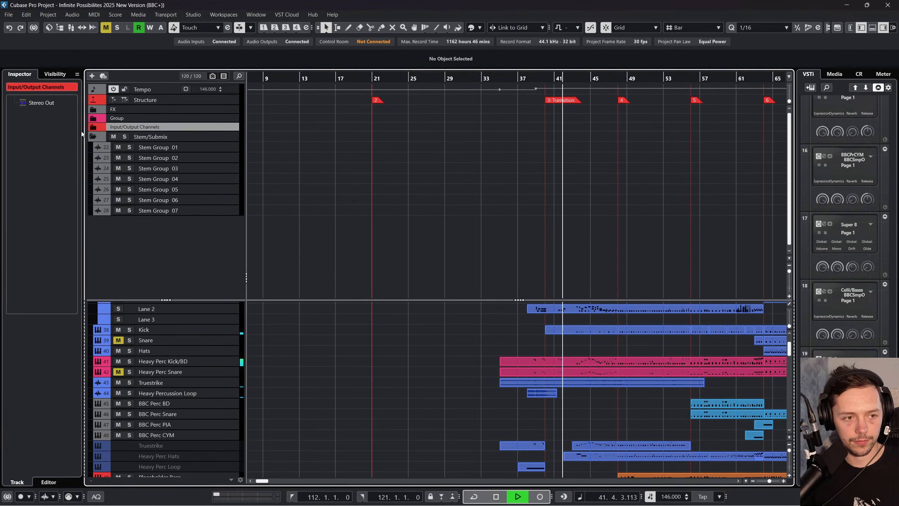
{"action": "left_click", "coordinate": [94, 137]}
Shrink the upper track area to just the Tempo and Structure tracks and listen to the arrangement until bar 65
{"action": "left_click_drag", "start_coordinate": [523, 299], "coordinate": [524, 107]}
{"action": "scroll", "coordinate": [447, 181], "scroll_direction": "right", "scroll_amount": 1}
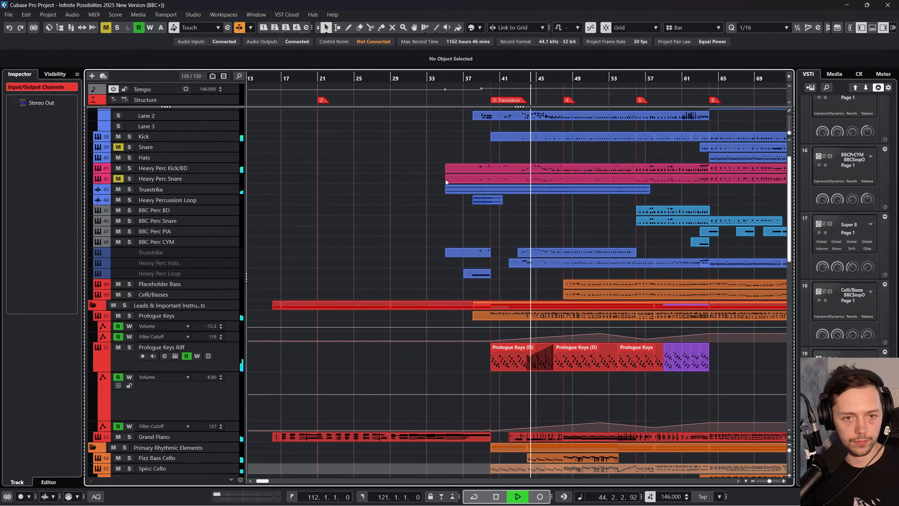
{"action": "scroll", "coordinate": [361, 208], "scroll_direction": "up", "scroll_amount": 1}
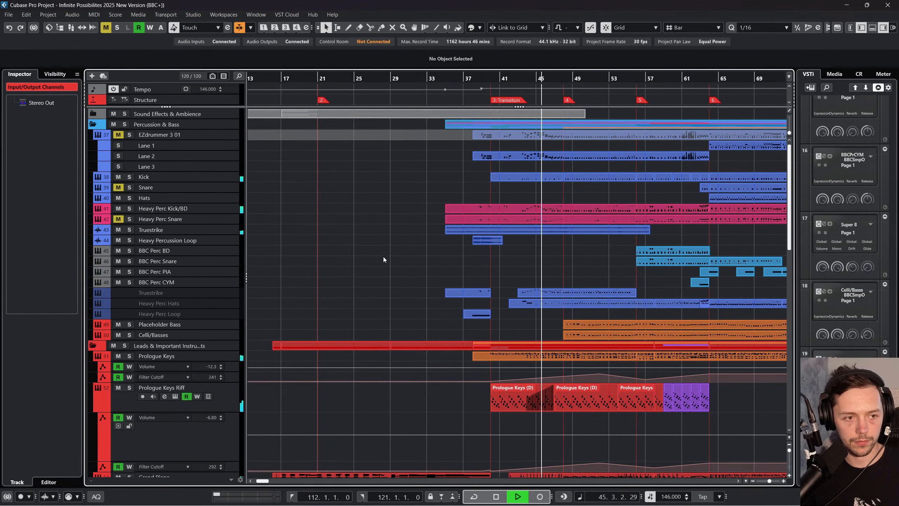
{"action": "scroll", "coordinate": [373, 215], "scroll_direction": "right", "scroll_amount": 3}
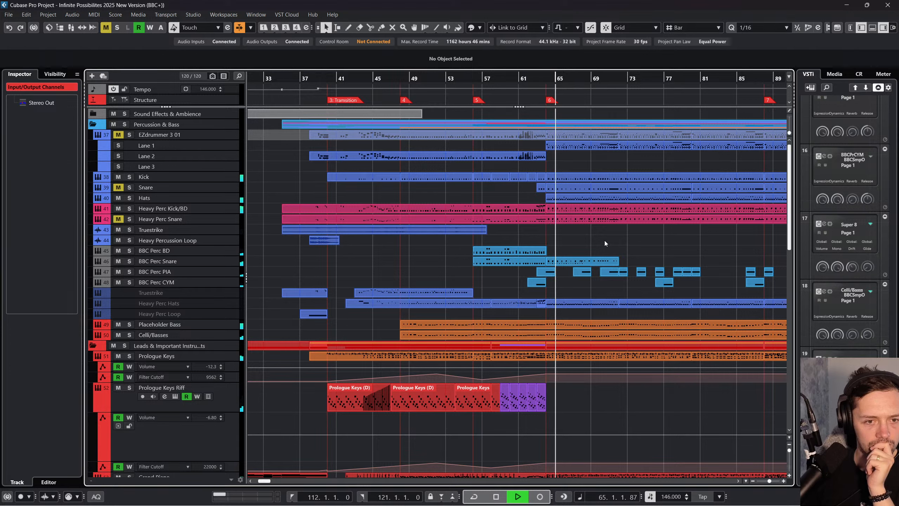
{"action": "key", "text": "space"}
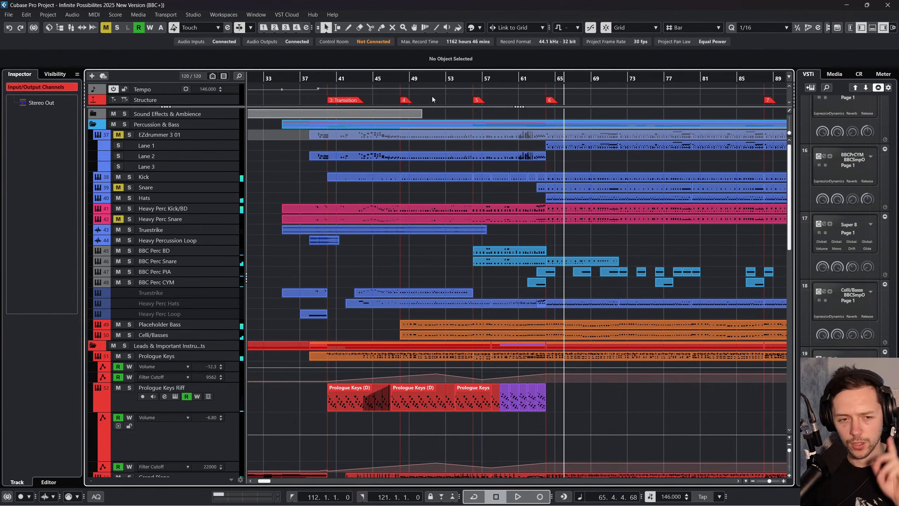
Set the locators from bar 56 to bar 64 and play that range in a cycle
{"action": "left_click", "coordinate": [476, 76]}
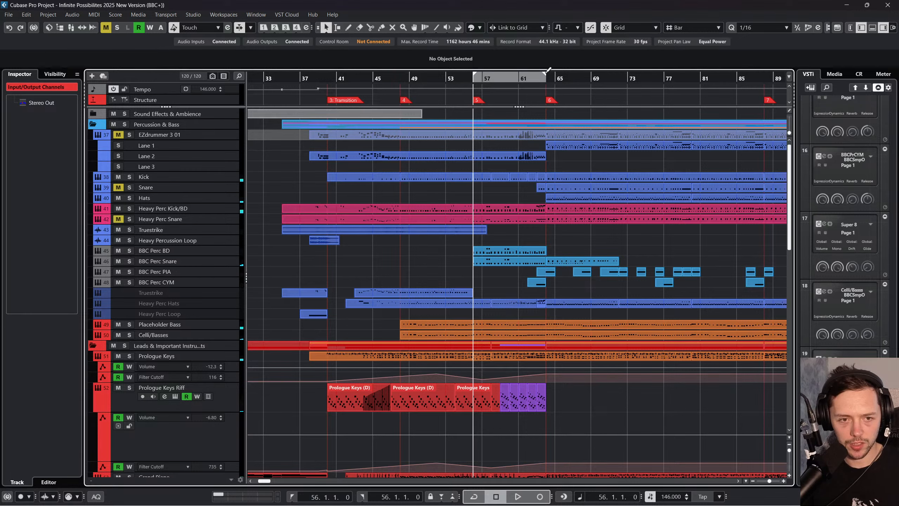
{"action": "left_click", "coordinate": [474, 496]}
{"action": "left_click", "coordinate": [518, 496]}
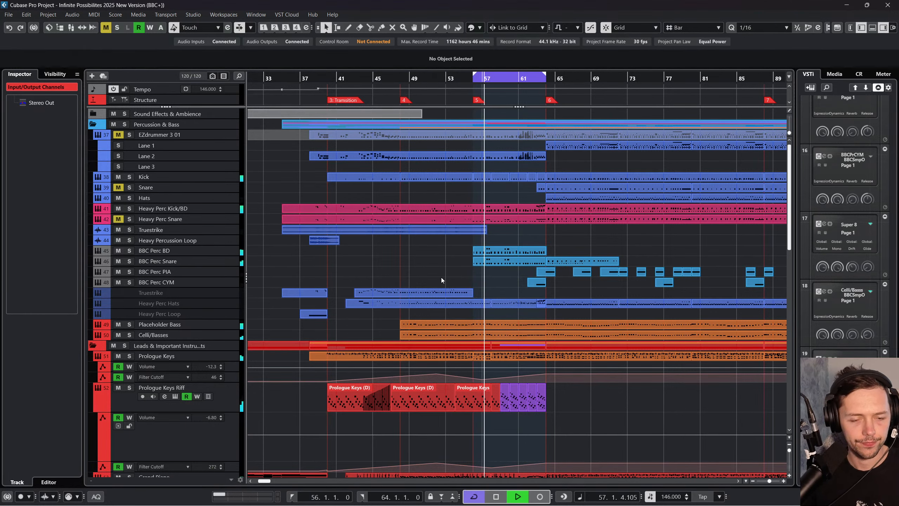
Examine the channel levels, inserts and sends in the MixConsole during playback, and close it again
{"action": "key", "text": "F3"}
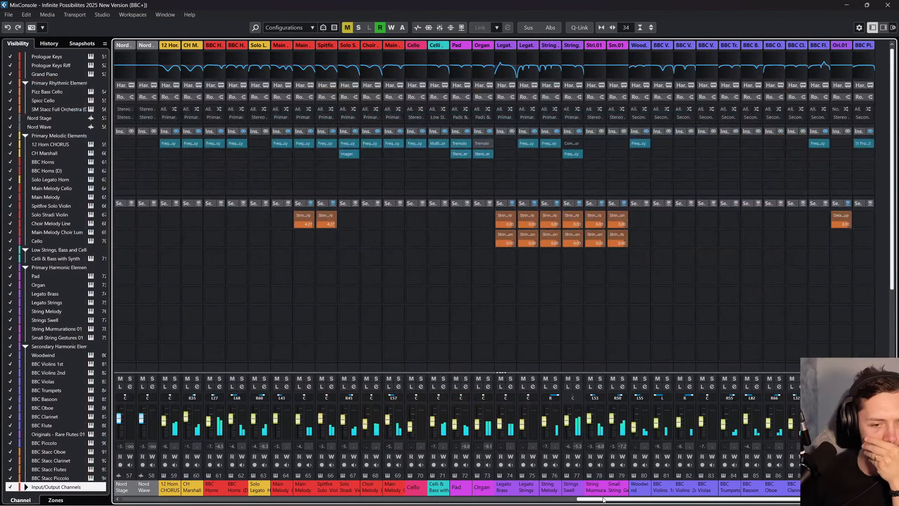
{"action": "scroll", "coordinate": [481, 471], "scroll_direction": "left", "scroll_amount": 15}
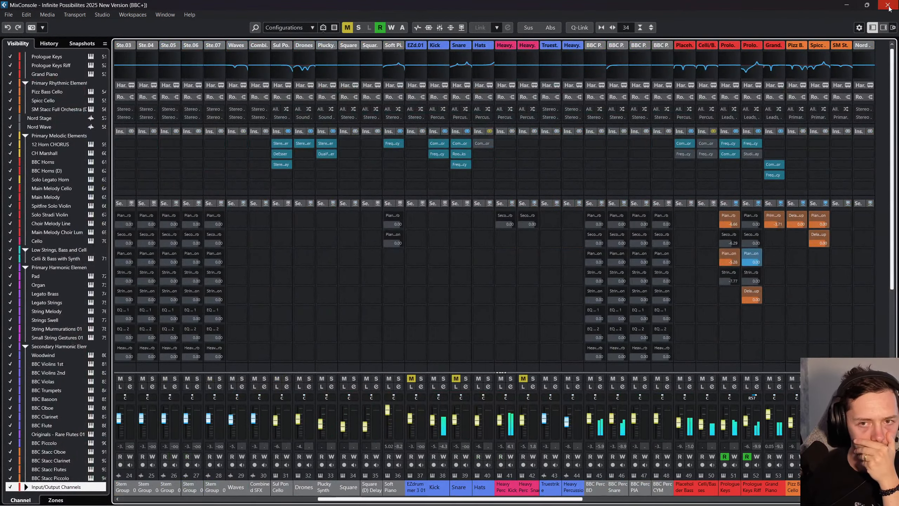
{"action": "left_click", "coordinate": [887, 5]}
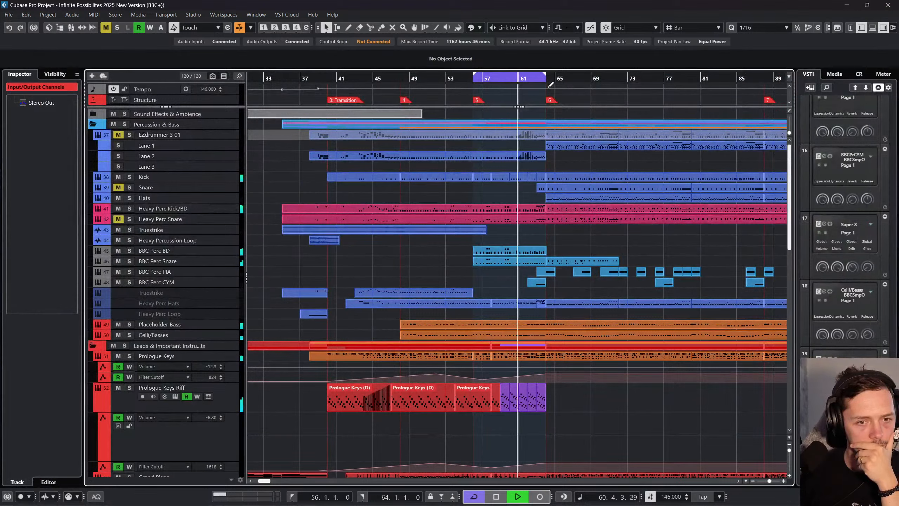
Solo the Percussion & Bass, Leads & Important Instruments and Primary Rhythmic Elements folders
{"action": "left_click", "coordinate": [125, 125]}
{"action": "scroll", "coordinate": [360, 291], "scroll_direction": "down", "scroll_amount": 3}
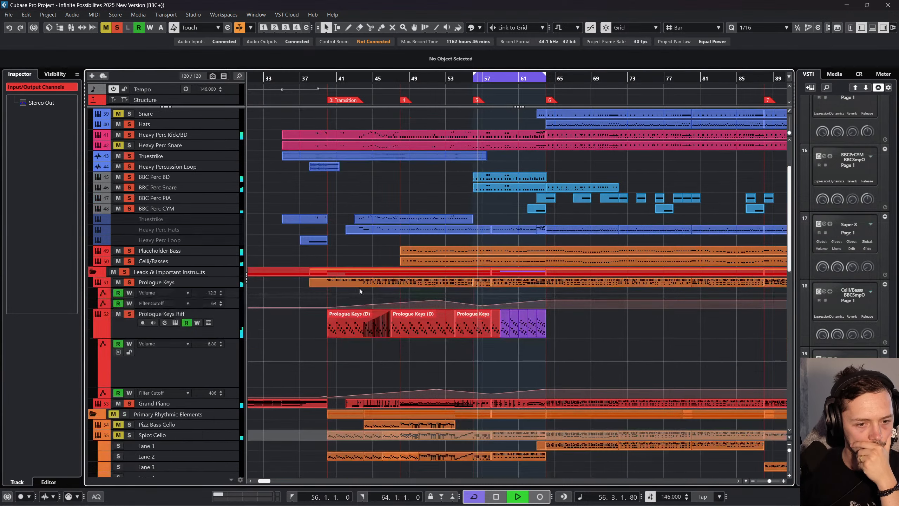
{"action": "scroll", "coordinate": [365, 287], "scroll_direction": "down", "scroll_amount": 3}
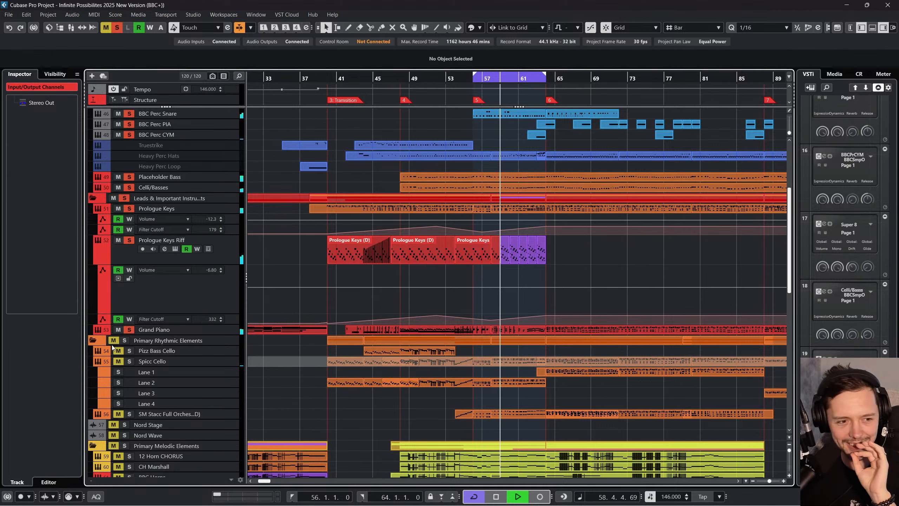
{"action": "left_click", "coordinate": [124, 340]}
{"action": "scroll", "coordinate": [319, 321], "scroll_direction": "down", "scroll_amount": 3}
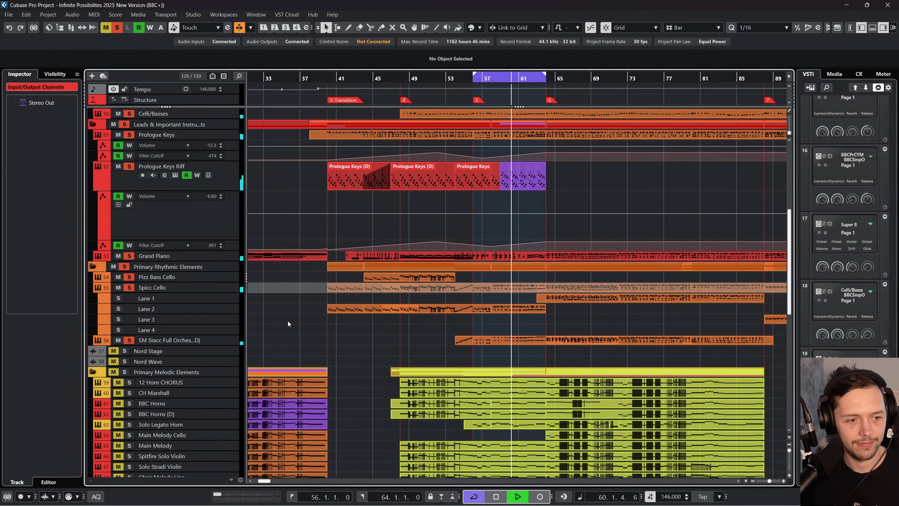
Raise the Grand Piano track's volume to 6.02 dB
{"action": "left_click", "coordinate": [229, 288]}
{"action": "scroll", "coordinate": [322, 302], "scroll_direction": "up", "scroll_amount": 3}
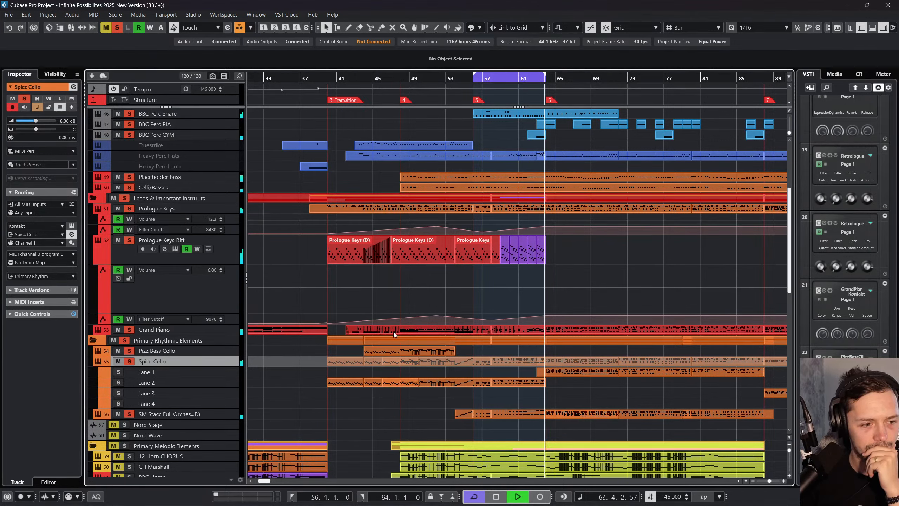
{"action": "left_click", "coordinate": [218, 329]}
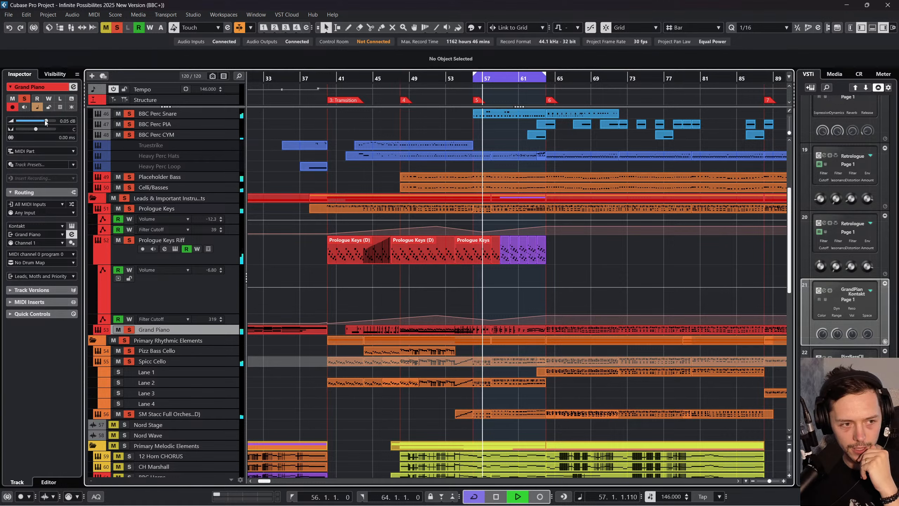
{"action": "left_click_drag", "start_coordinate": [45, 120], "coordinate": [52, 119]}
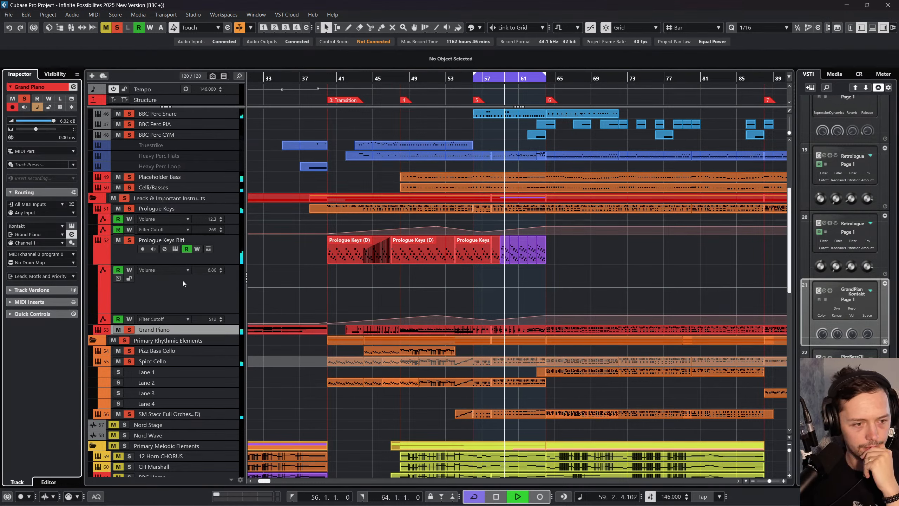
{"action": "left_click", "coordinate": [76, 88]}
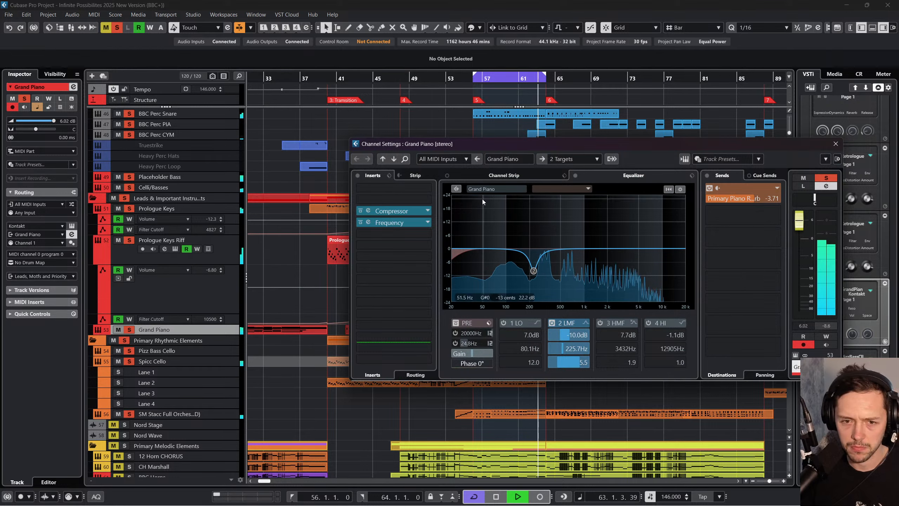
{"action": "left_click", "coordinate": [361, 211]}
{"action": "left_click", "coordinate": [360, 222]}
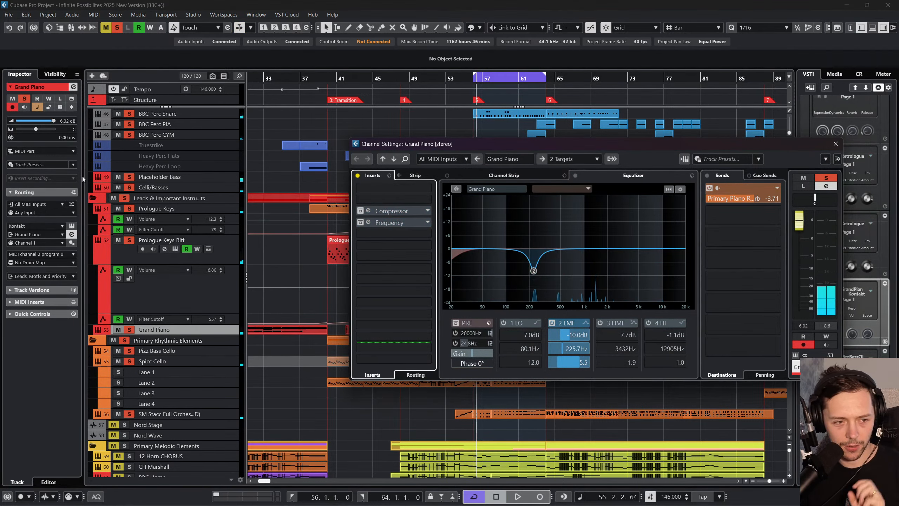
Replace the Grand Piano track's Kontakt instrument with Originals - Intimate Grand Piano and close the instrument's window
{"action": "left_click", "coordinate": [46, 226]}
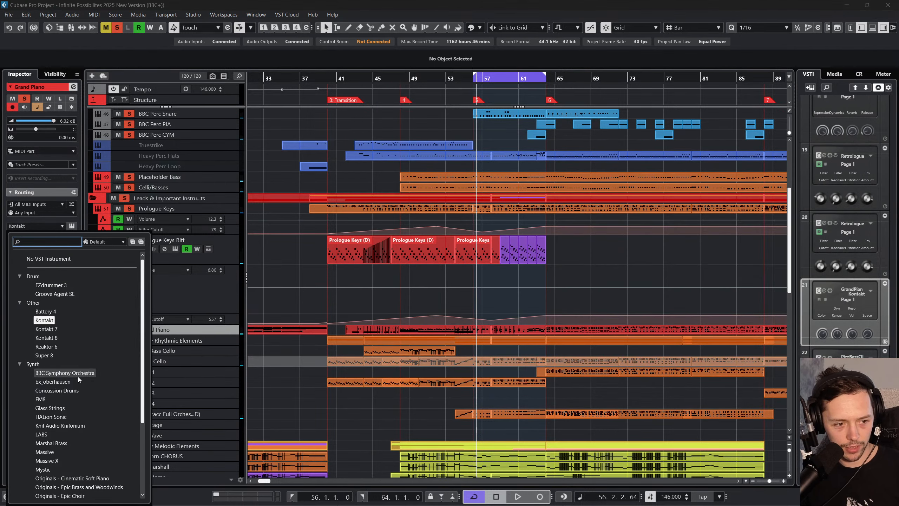
{"action": "scroll", "coordinate": [81, 409], "scroll_direction": "down", "scroll_amount": 1}
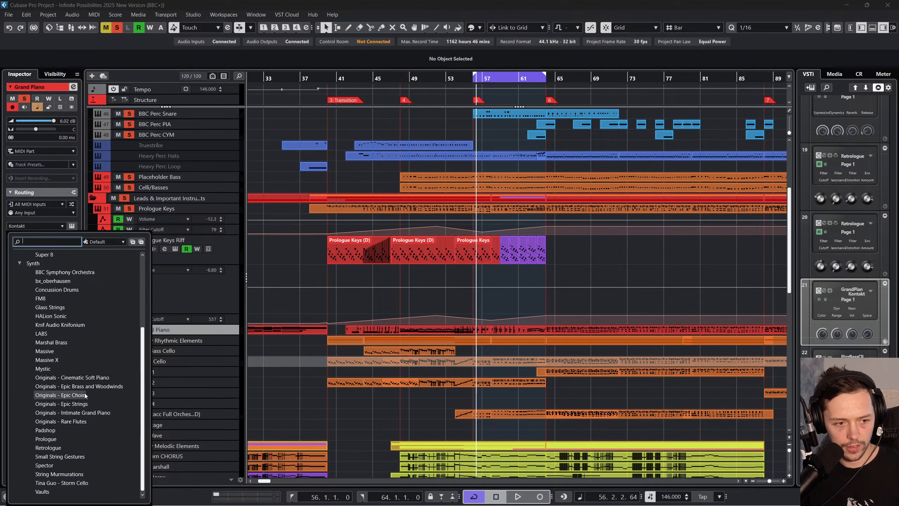
{"action": "left_click", "coordinate": [93, 413]}
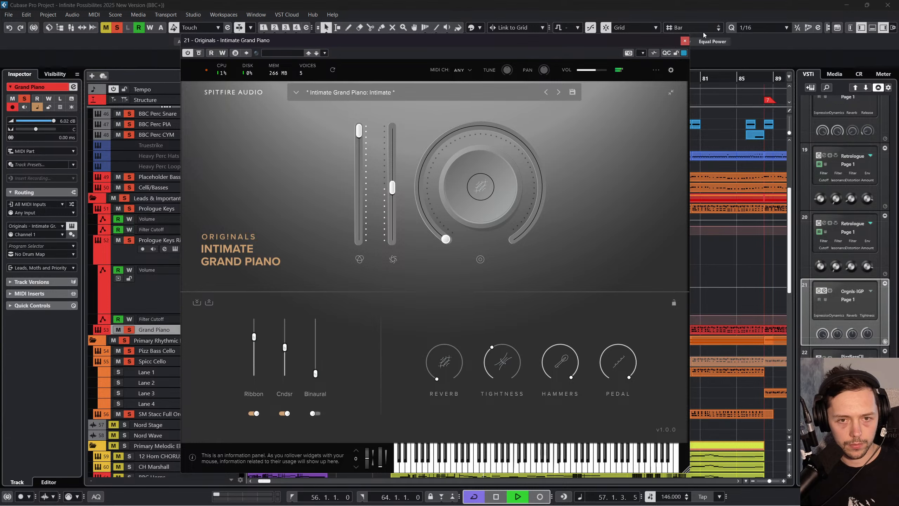
{"action": "left_click", "coordinate": [685, 41]}
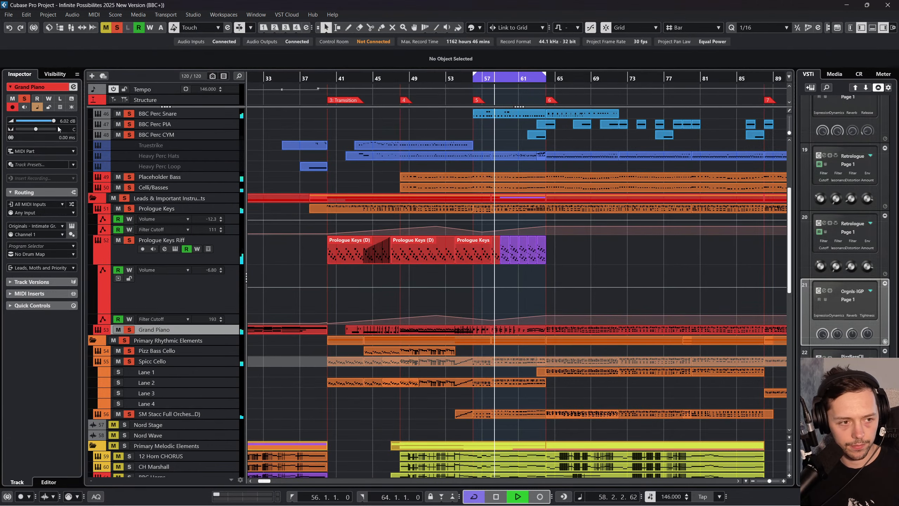
Enlarge the Grand Piano track and glue its consecutive parts into one long part with the Glue tool
{"action": "left_click", "coordinate": [207, 333]}
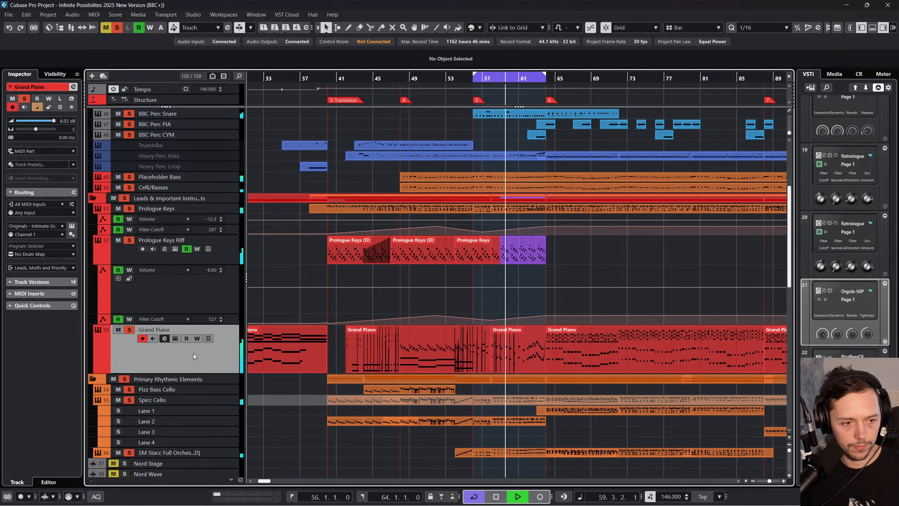
{"action": "right_click", "coordinate": [446, 330]}
{"action": "left_click", "coordinate": [501, 332]}
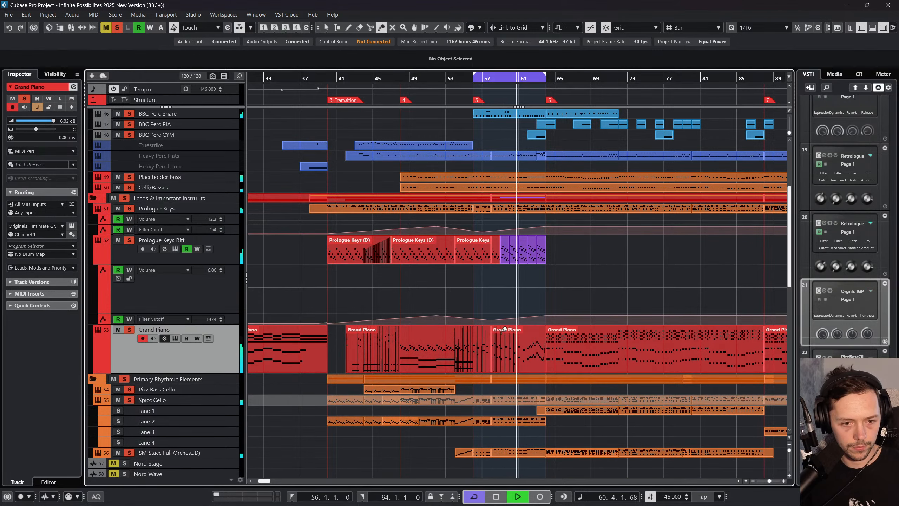
{"action": "left_click", "coordinate": [311, 338]}
{"action": "left_click", "coordinate": [311, 338]}
{"action": "left_click", "coordinate": [311, 338]}
{"action": "left_click", "coordinate": [311, 338]}
{"action": "left_click", "coordinate": [311, 338]}
{"action": "scroll", "coordinate": [310, 339], "scroll_direction": "right", "scroll_amount": 3}
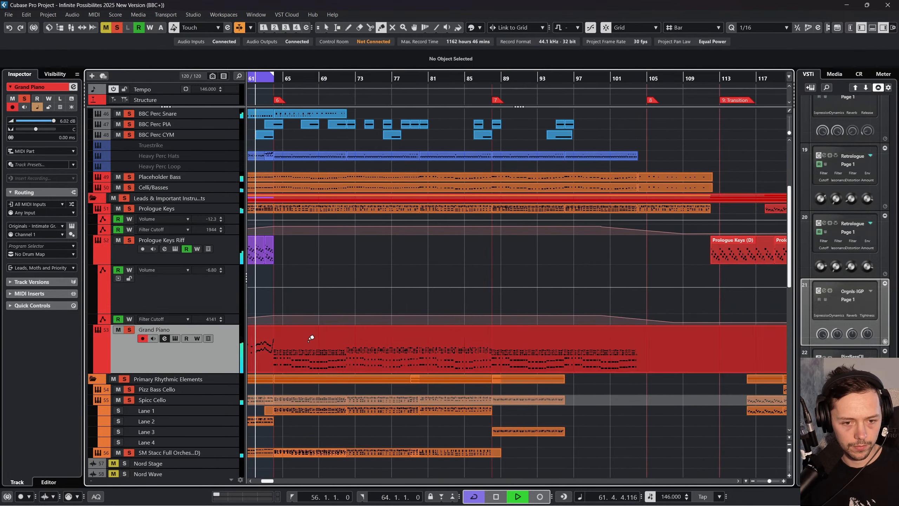
{"action": "scroll", "coordinate": [311, 338], "scroll_direction": "right", "scroll_amount": 6}
{"action": "right_click", "coordinate": [309, 349]}
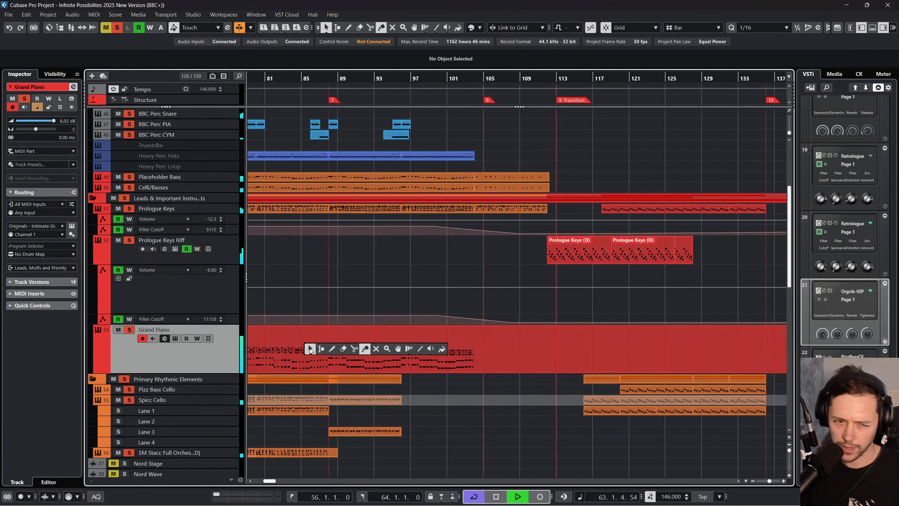
Open the glued Grand Piano part in the Key Editor, enlarge the editor and examine the notes and sustain data around bar 56
{"action": "left_click", "coordinate": [310, 349]}
{"action": "double_click", "coordinate": [277, 346]}
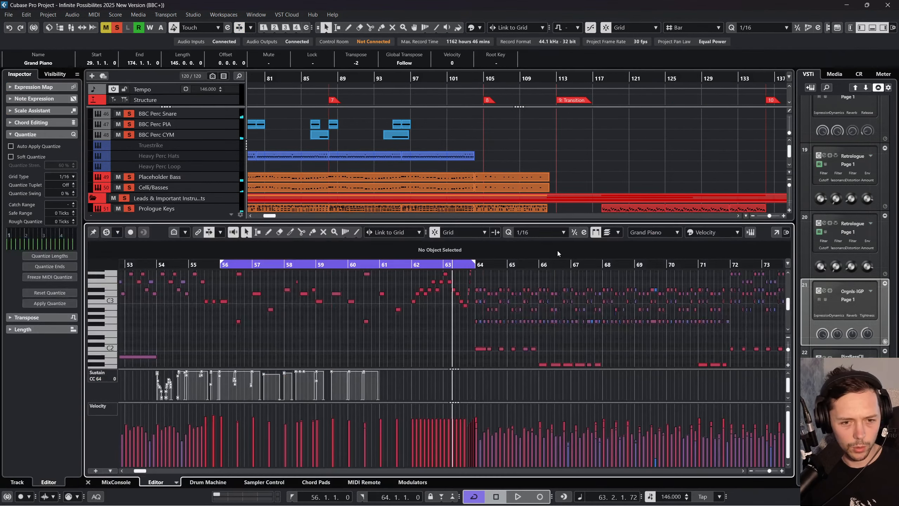
{"action": "left_click", "coordinate": [562, 218]}
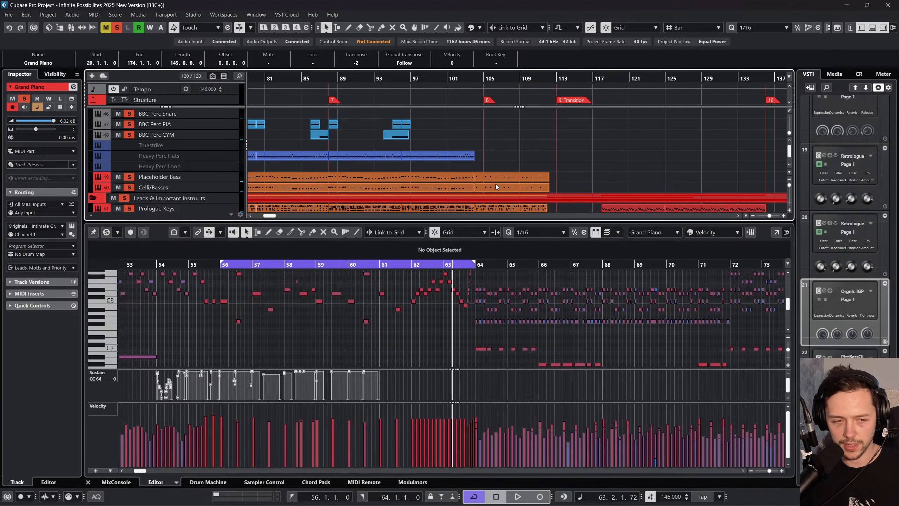
{"action": "left_click_drag", "start_coordinate": [282, 221], "coordinate": [376, 149]}
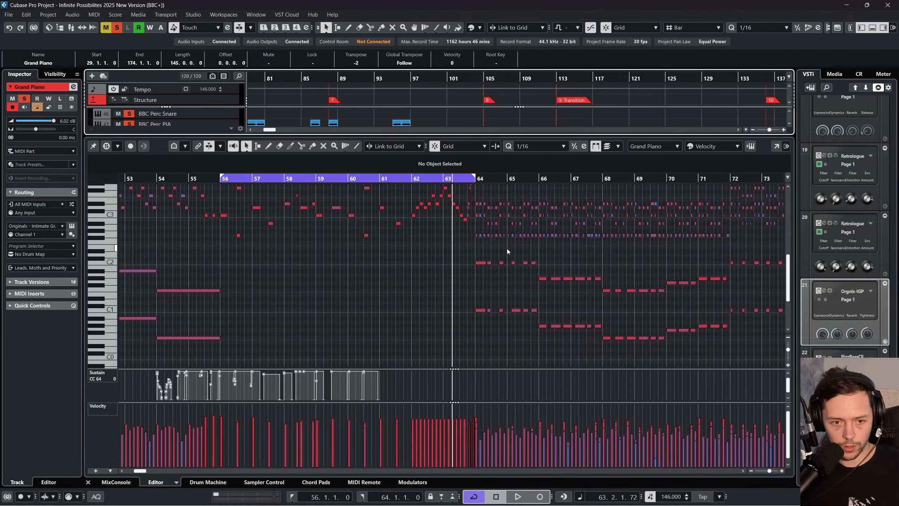
{"action": "scroll", "coordinate": [481, 230], "scroll_direction": "left", "scroll_amount": 3}
{"action": "left_click", "coordinate": [479, 269]}
{"action": "scroll", "coordinate": [478, 262], "scroll_direction": "up", "scroll_amount": 2}
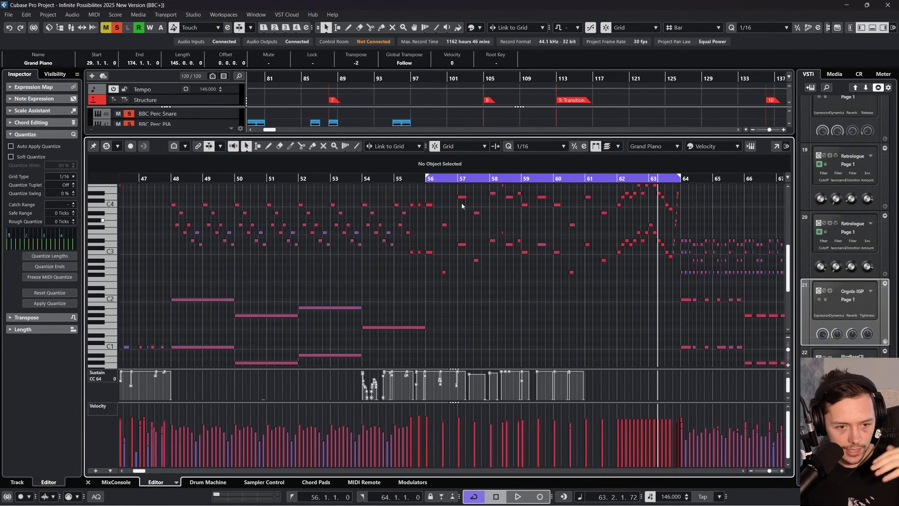
{"action": "left_click_drag", "start_coordinate": [437, 180], "coordinate": [419, 190]}
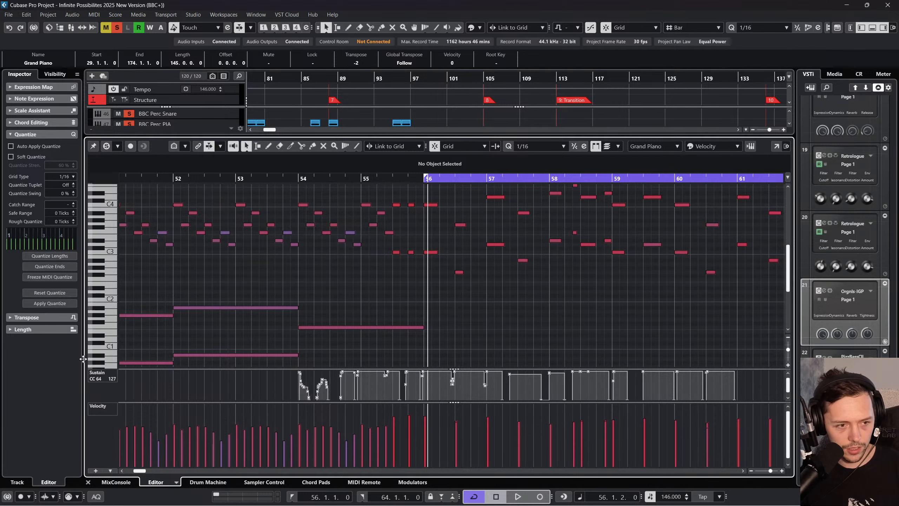
{"action": "left_click", "coordinate": [88, 482]}
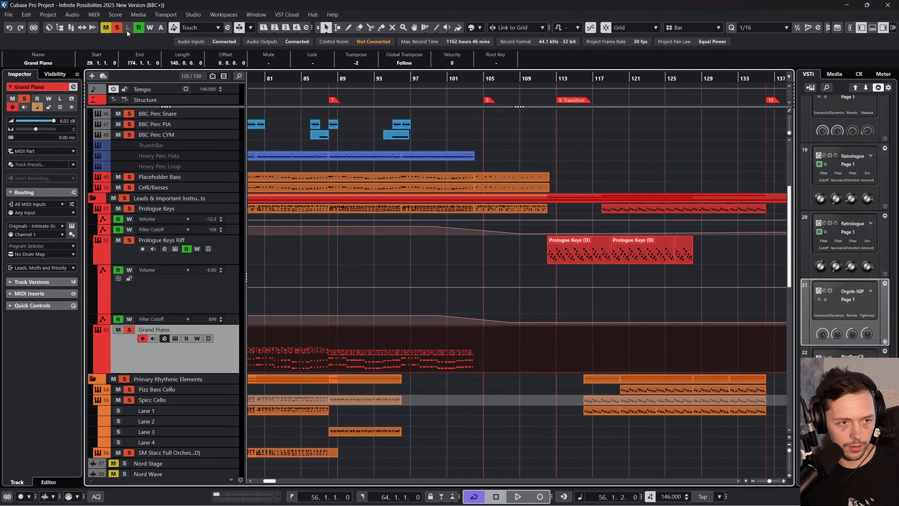
Clear all solos, solo only the Grand Piano track and start playback of bars 56–64
{"action": "left_click", "coordinate": [117, 27]}
{"action": "left_click", "coordinate": [130, 330]}
{"action": "key", "text": "space"}
{"action": "scroll", "coordinate": [580, 217], "scroll_direction": "right", "scroll_amount": 10}
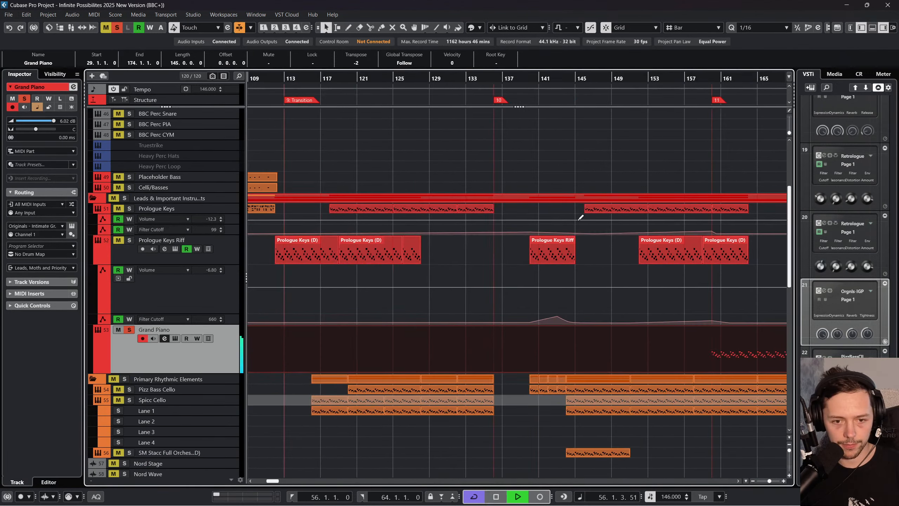
{"action": "scroll", "coordinate": [581, 217], "scroll_direction": "left", "scroll_amount": 15}
Open the Grand Piano part around bar 57 in the Key Editor and listen to how its sustain data affects the notes
{"action": "double_click", "coordinate": [397, 345]}
{"action": "key", "text": "space"}
{"action": "key", "text": "space"}
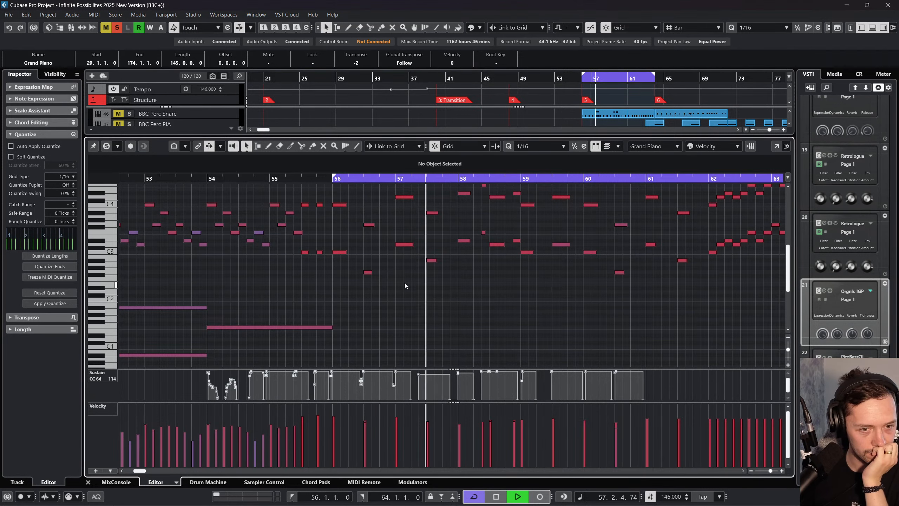
{"action": "scroll", "coordinate": [405, 282], "scroll_direction": "up", "scroll_amount": 3}
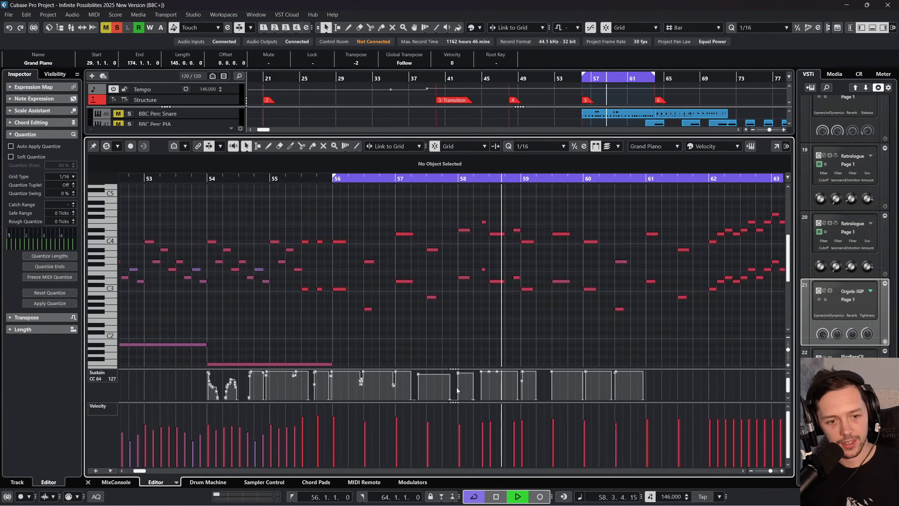
{"action": "key", "text": "space"}
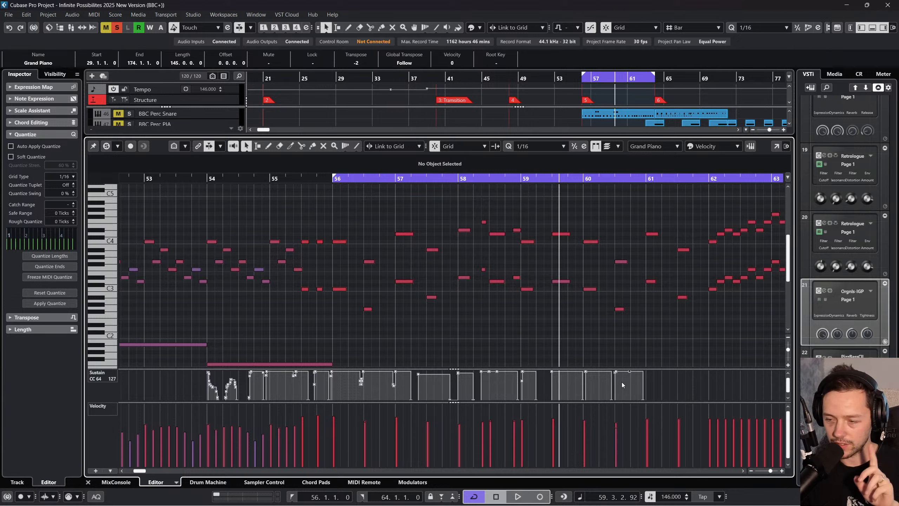
Delete all the Grand Piano's CC 64 sustain events between bars 54 and 61
{"action": "left_click_drag", "start_coordinate": [607, 387], "coordinate": [191, 366]}
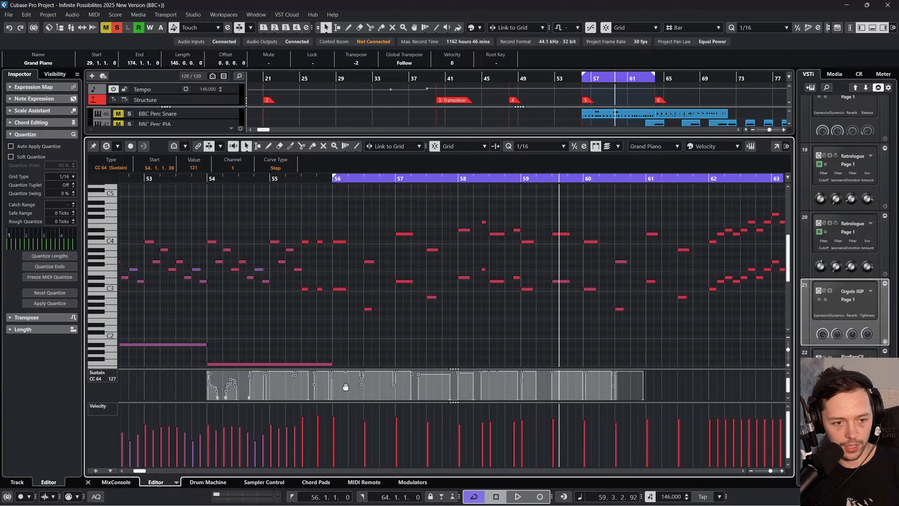
{"action": "key", "text": "Delete"}
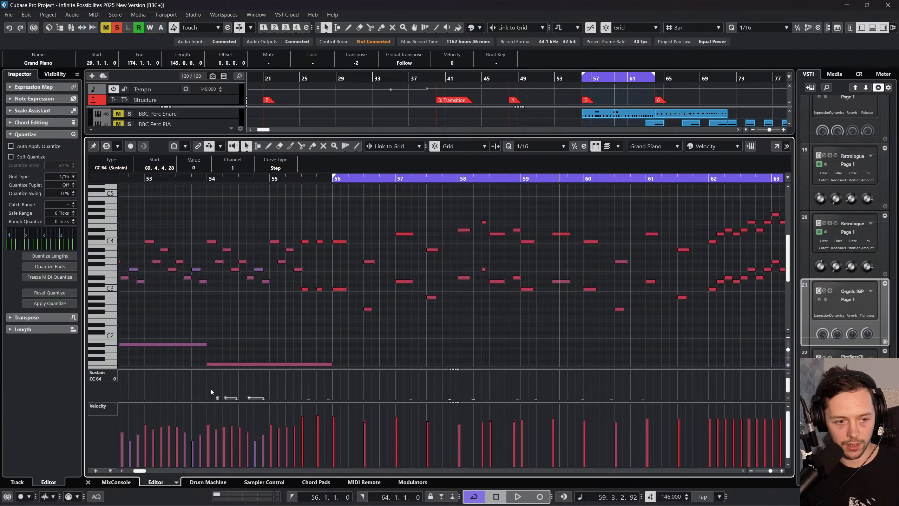
{"action": "left_click_drag", "start_coordinate": [211, 389], "coordinate": [664, 436]}
{"action": "key", "text": "Delete"}
{"action": "left_click", "coordinate": [347, 182]}
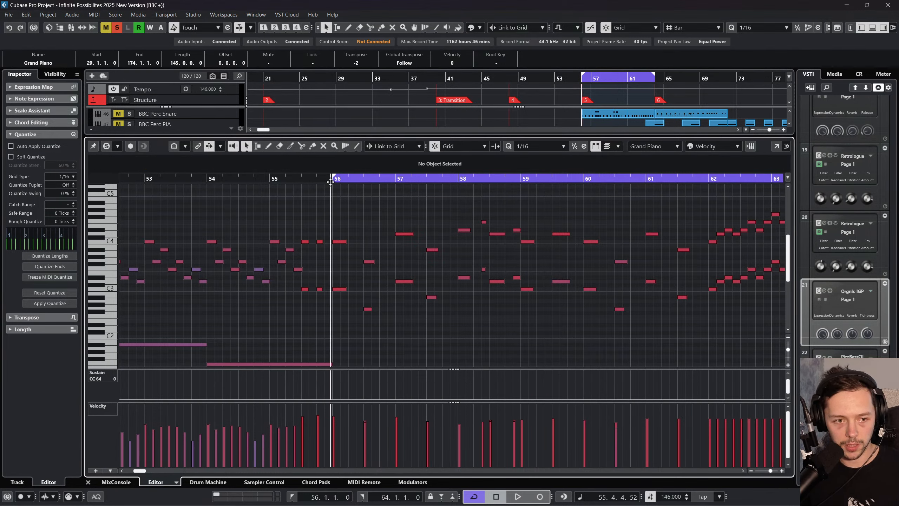
Play the Grand Piano from bar 56 and check the Pedal control in its Intimate Grand Piano instrument window
{"action": "key", "text": "space"}
{"action": "left_click", "coordinate": [89, 482]}
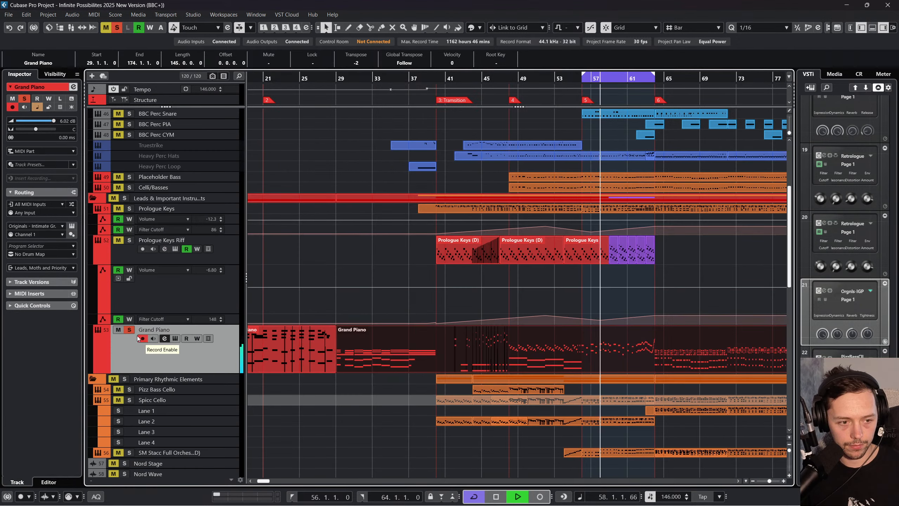
{"action": "left_click", "coordinate": [72, 226]}
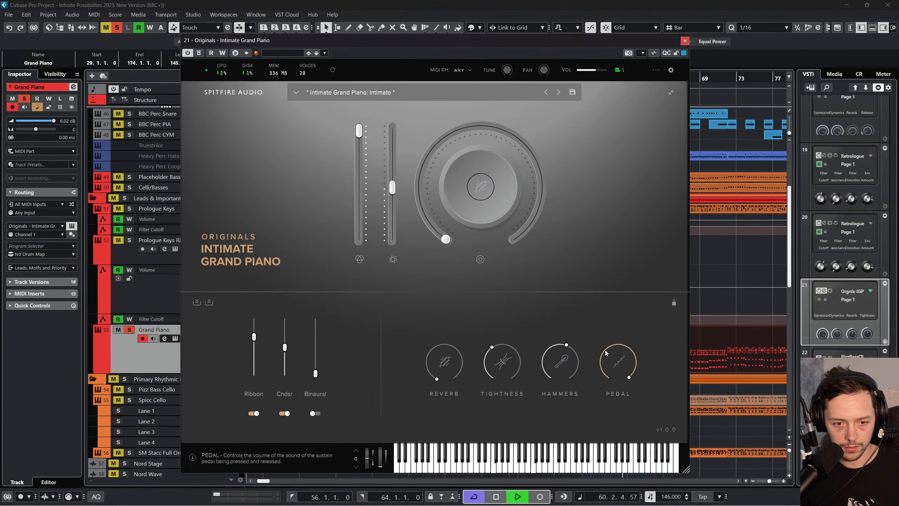
{"action": "left_click", "coordinate": [684, 41]}
{"action": "key", "text": "space"}
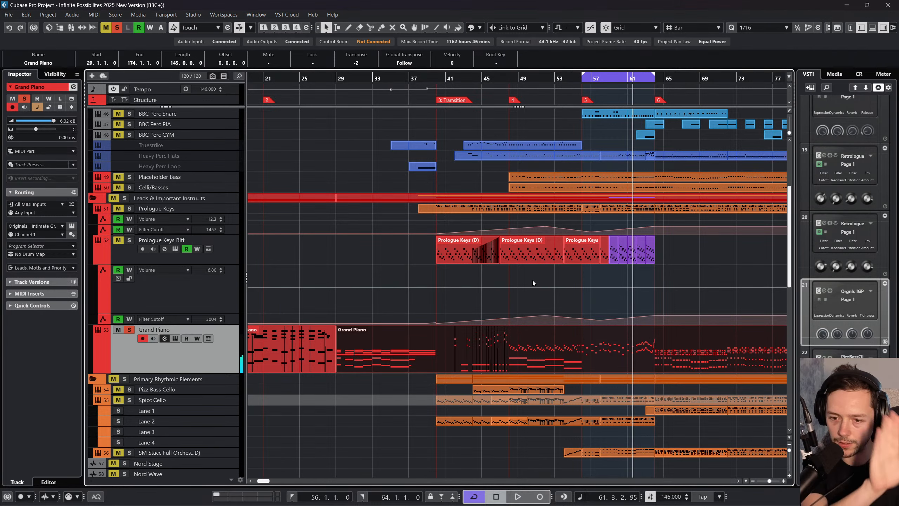
Add a CC 64 sustain event of 127 at bar 57 in the Grand Piano part and play it back
{"action": "double_click", "coordinate": [561, 351]}
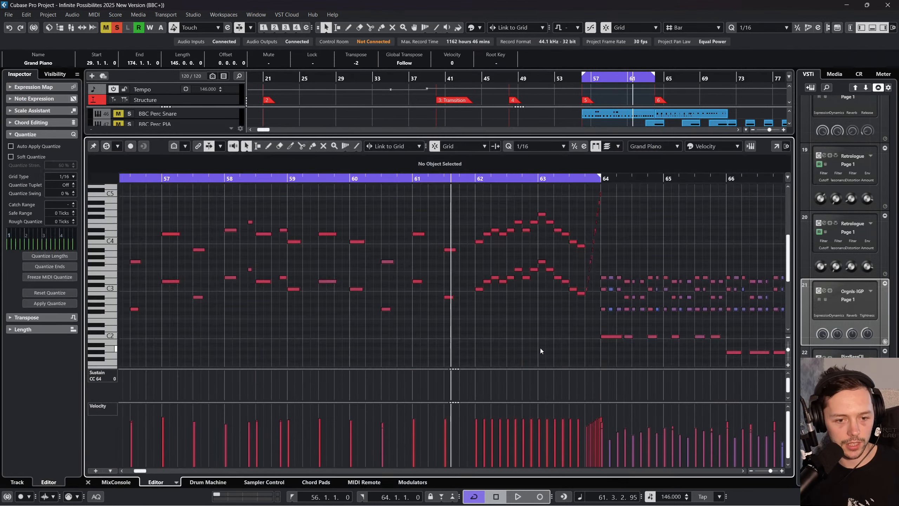
{"action": "scroll", "coordinate": [463, 303], "scroll_direction": "left", "scroll_amount": 5}
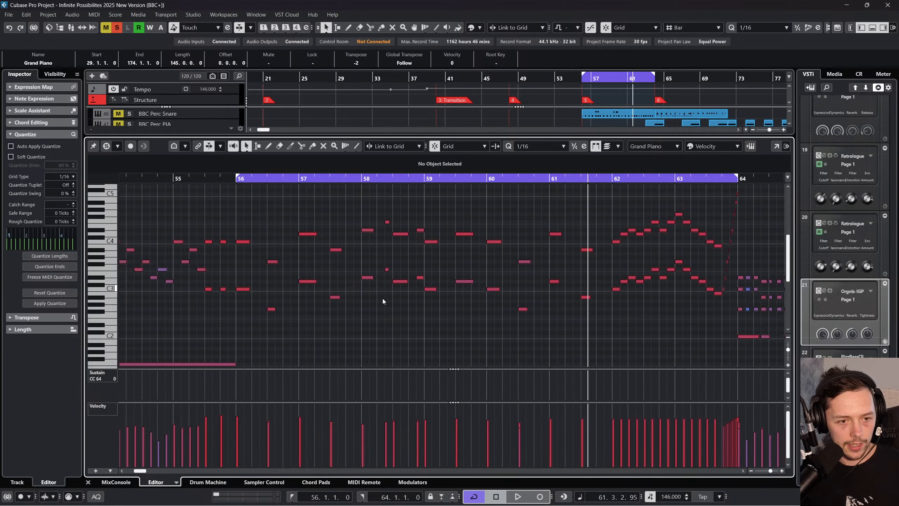
{"action": "left_click", "coordinate": [303, 372]}
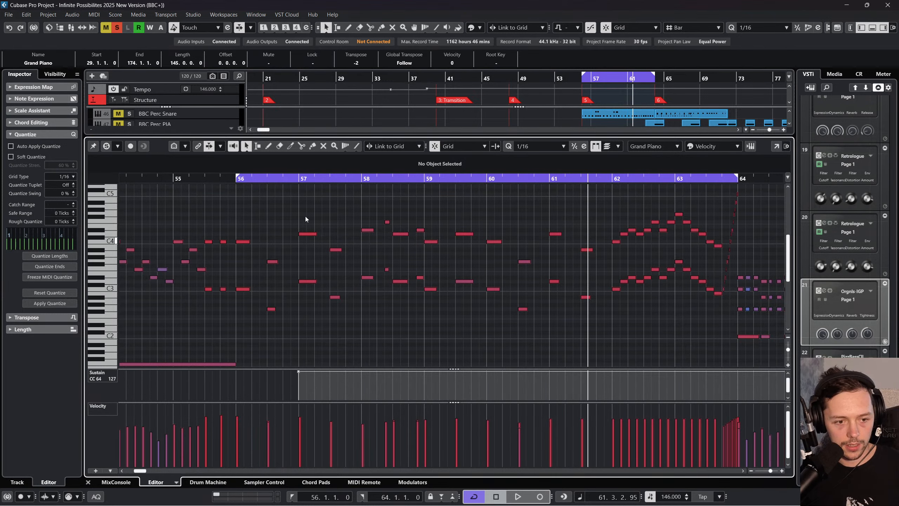
{"action": "left_click", "coordinate": [295, 177]}
{"action": "key", "text": "space"}
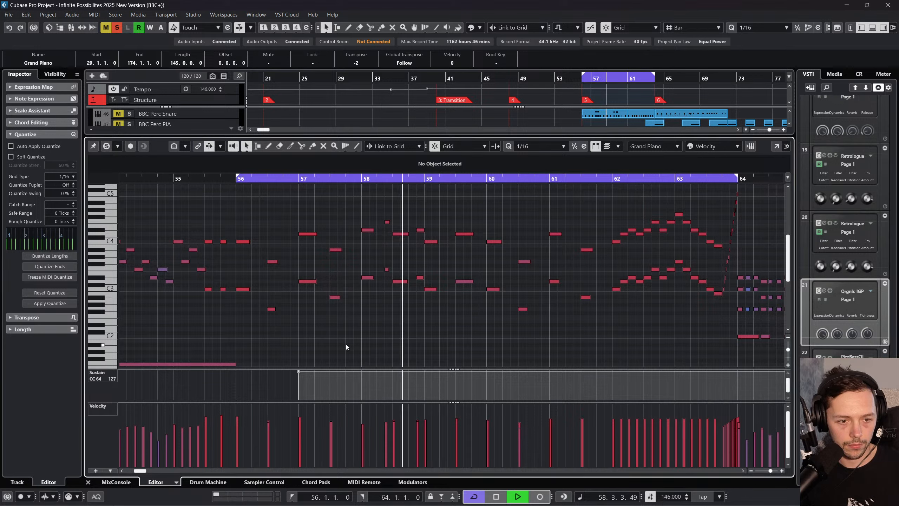
{"action": "key", "text": "space"}
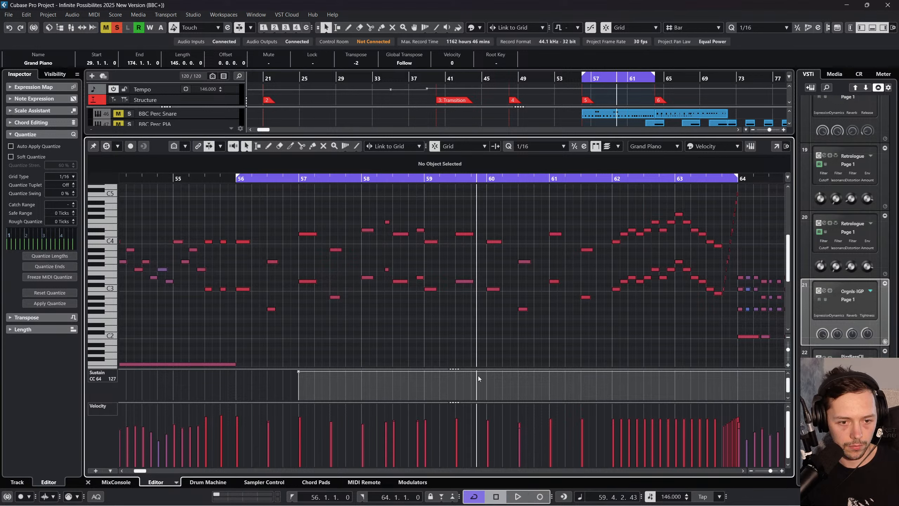
Enlarge the Sustain lane, drop the Grand Piano's sustain to 2 at 59.4.2 and play from around bar 58
{"action": "mouse_move", "coordinate": [477, 371]}
{"action": "left_mouse_down"}
{"action": "mouse_move", "coordinate": [475, 396]}
{"action": "mouse_move", "coordinate": [474, 366]}
{"action": "left_mouse_up"}
{"action": "key", "text": "ctrl+z"}
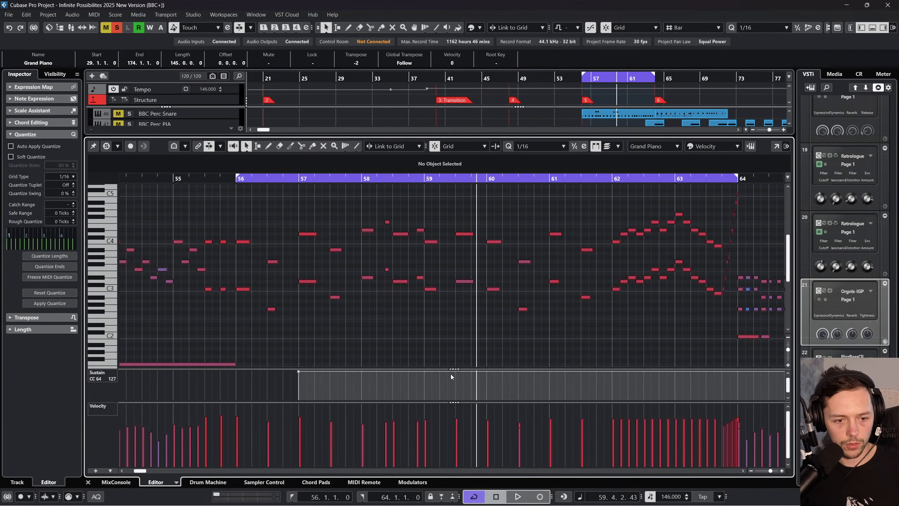
{"action": "left_click_drag", "start_coordinate": [454, 369], "coordinate": [454, 228]}
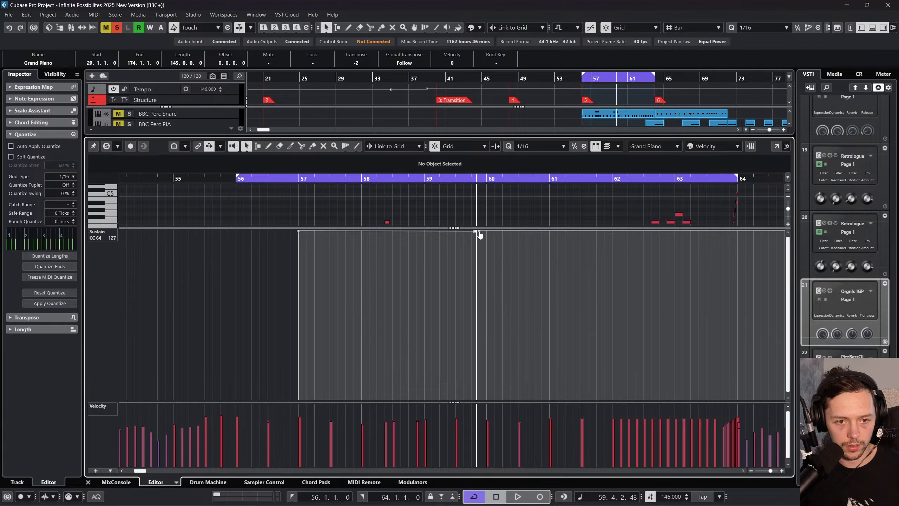
{"action": "left_click_drag", "start_coordinate": [478, 234], "coordinate": [475, 400]}
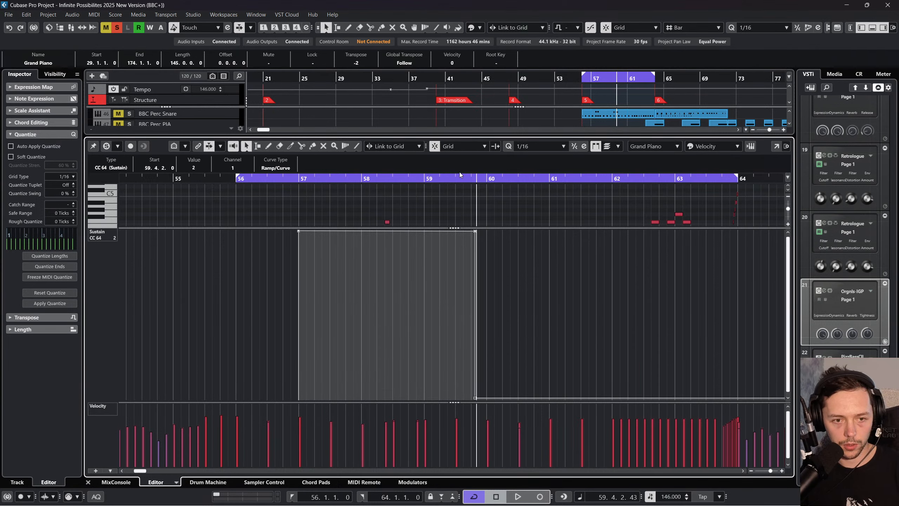
{"action": "left_click_drag", "start_coordinate": [431, 177], "coordinate": [366, 177]}
{"action": "scroll", "coordinate": [463, 209], "scroll_direction": "down", "scroll_amount": 1}
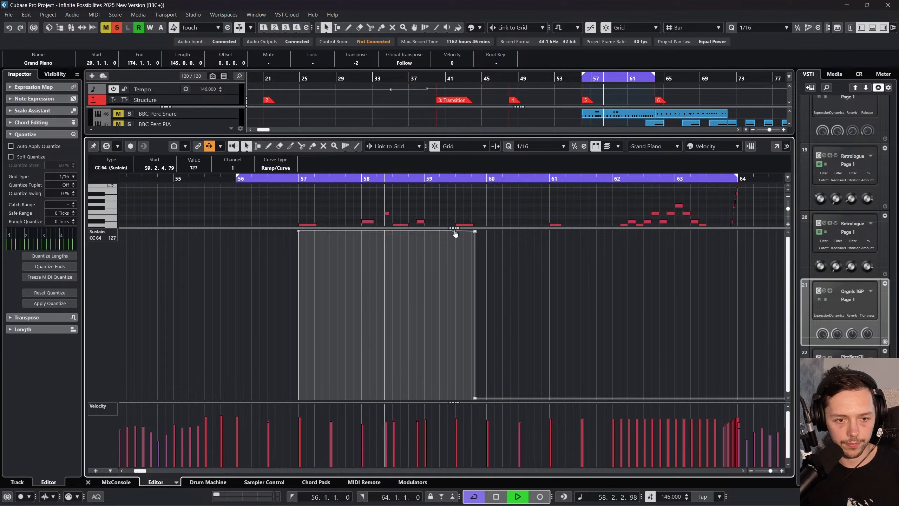
Raise the sustain back to 127 at bar 60, with a point of 4 at 59.4.4.119 just before it
{"action": "left_click_drag", "start_coordinate": [454, 228], "coordinate": [450, 313]}
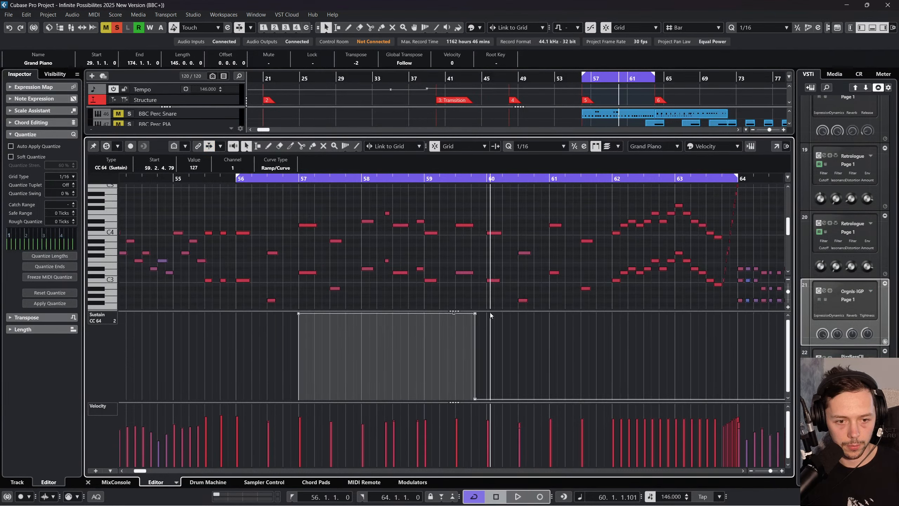
{"action": "left_click", "coordinate": [487, 313]}
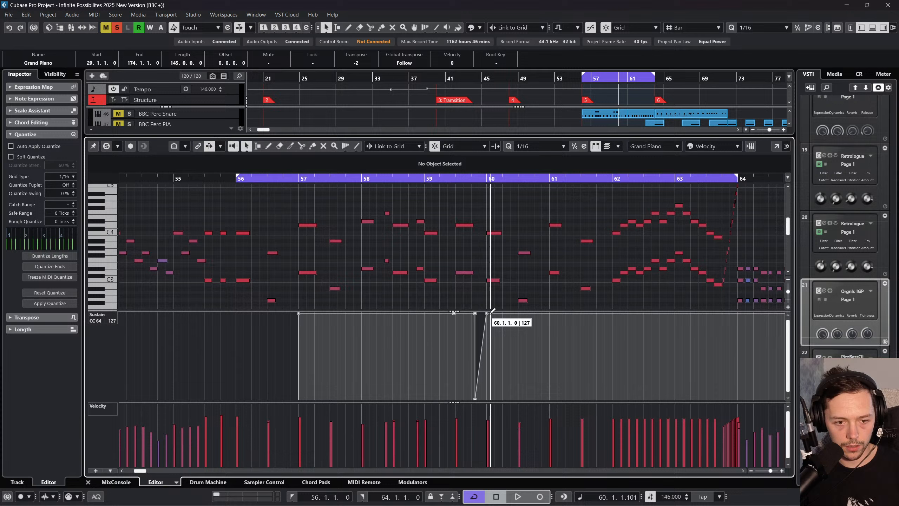
{"action": "left_click", "coordinate": [486, 397]}
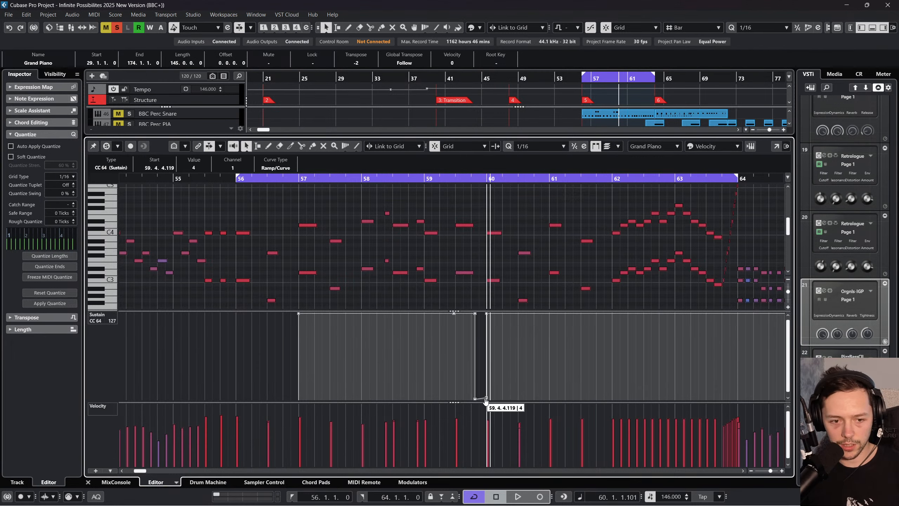
Play the Grand Piano part from about bar 60 through bar 64 to check the new sustain pedalling
{"action": "left_click", "coordinate": [480, 179]}
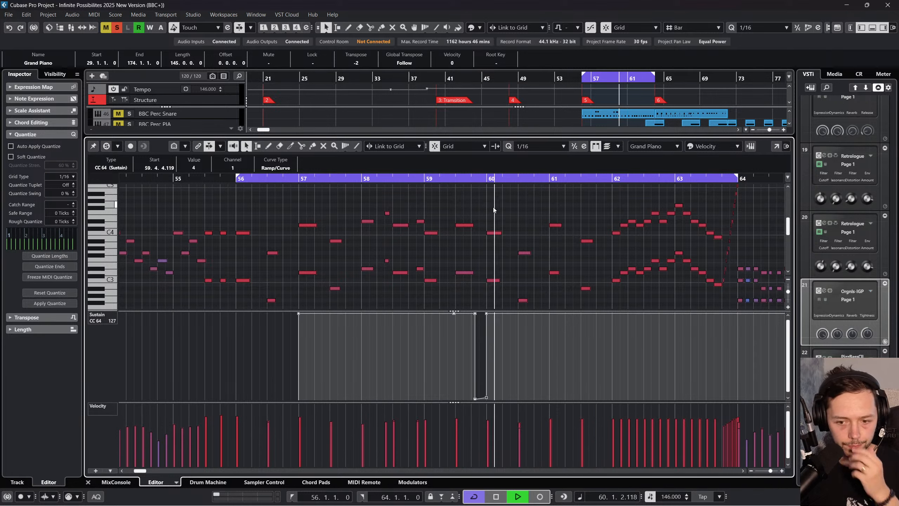
{"action": "scroll", "coordinate": [531, 242], "scroll_direction": "down", "scroll_amount": 2}
{"action": "scroll", "coordinate": [530, 242], "scroll_direction": "right", "scroll_amount": 2}
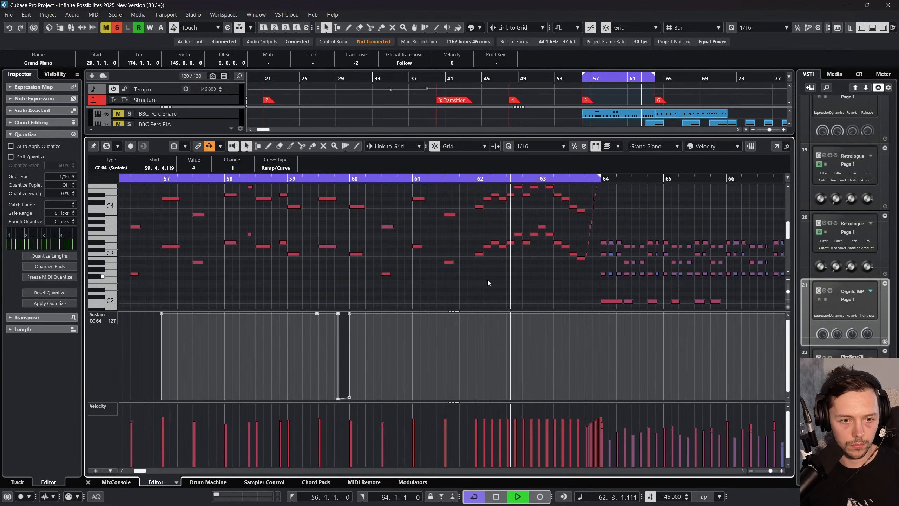
{"action": "scroll", "coordinate": [489, 280], "scroll_direction": "up", "scroll_amount": 2}
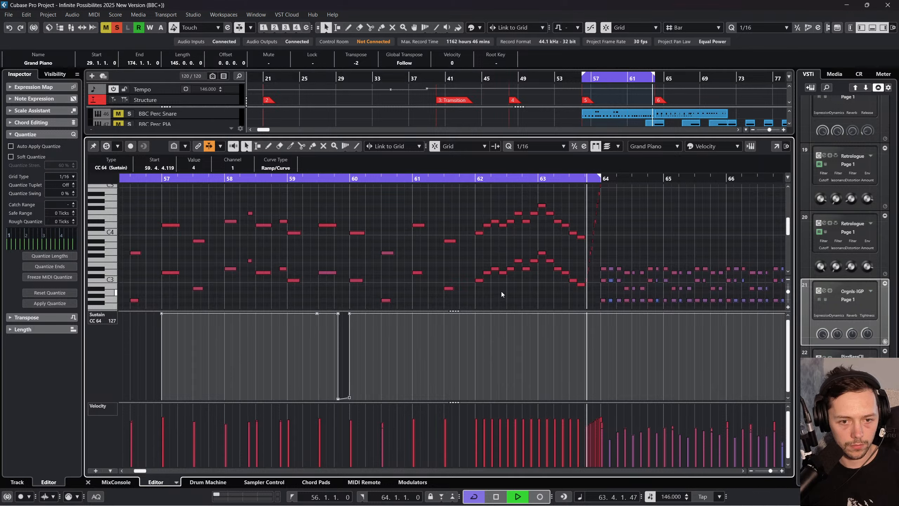
{"action": "key", "text": "space"}
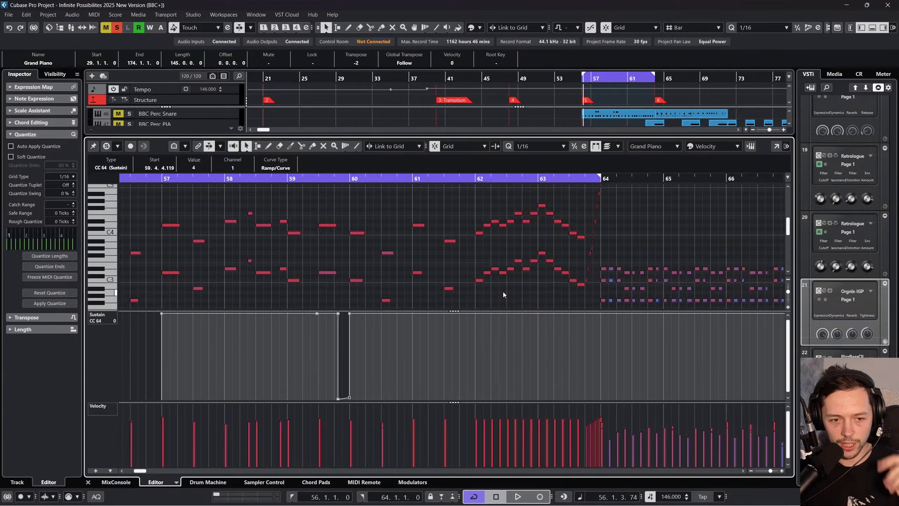
Close the Key Editor, clear the Grand Piano's solo and play the full arrangement from around bar 50
{"action": "left_click", "coordinate": [88, 482]}
{"action": "key", "text": "space"}
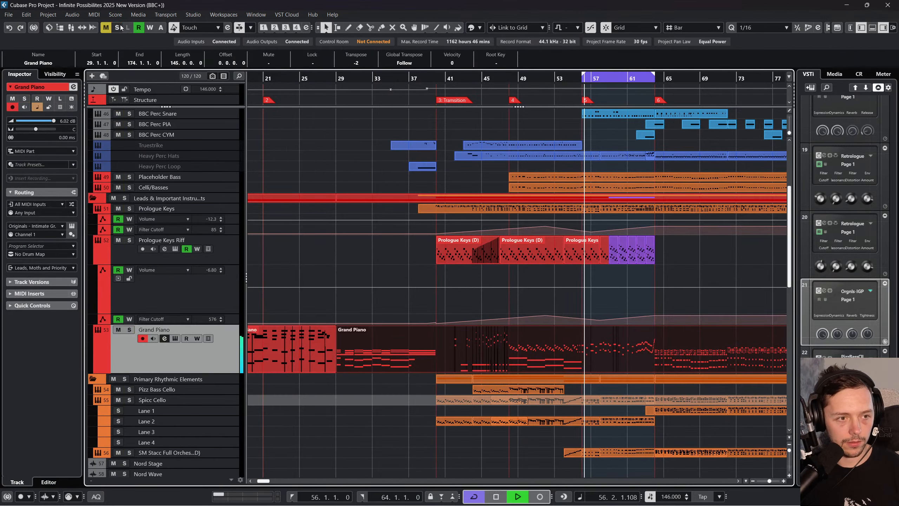
{"action": "left_click_drag", "start_coordinate": [531, 78], "coordinate": [531, 77]}
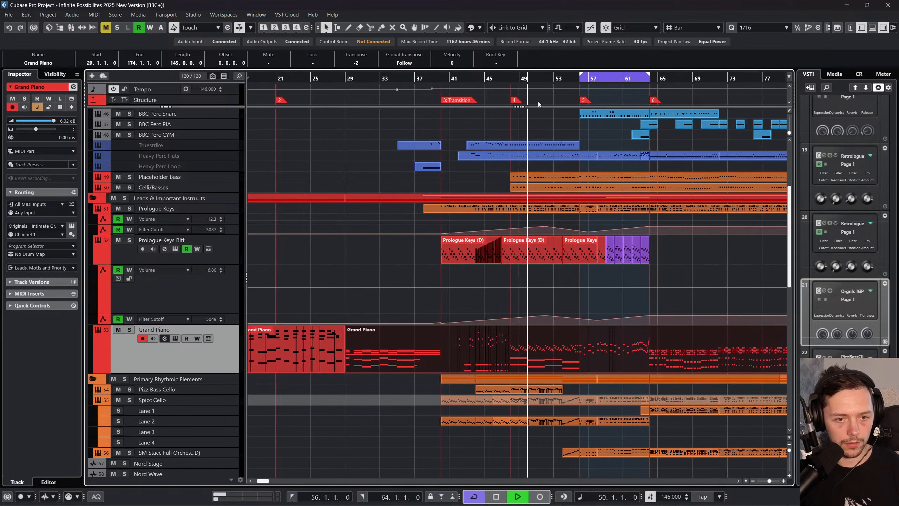
{"action": "scroll", "coordinate": [558, 147], "scroll_direction": "up", "scroll_amount": 6}
{"action": "scroll", "coordinate": [539, 209], "scroll_direction": "down", "scroll_amount": 6}
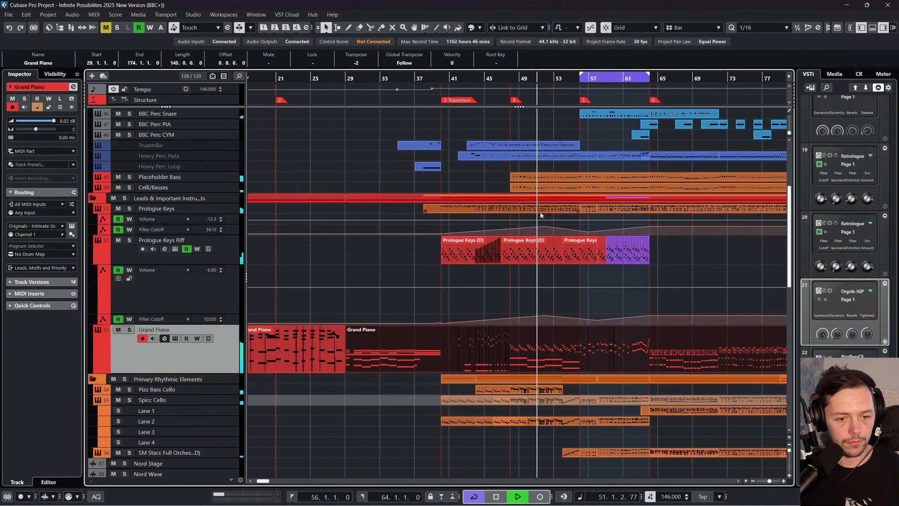
Enable the Grand Piano's Frequency EQ and set its band 4 to 407 Hz with -3.7 dB gain while the arrangement plays
{"action": "key", "text": "f"}
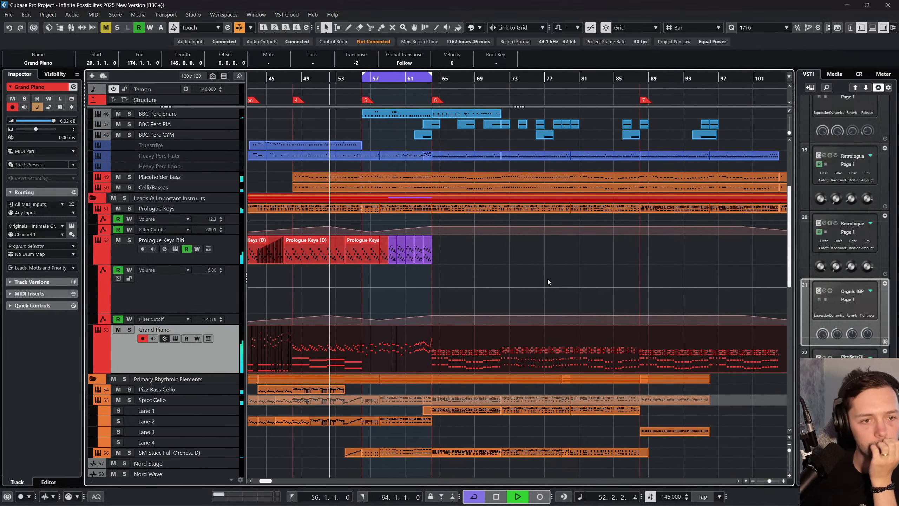
{"action": "scroll", "coordinate": [433, 299], "scroll_direction": "left", "scroll_amount": 4}
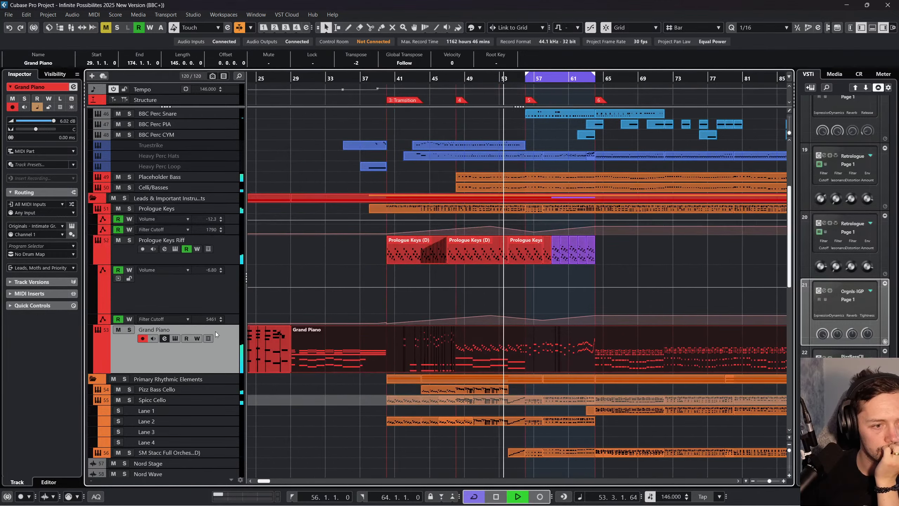
{"action": "left_click", "coordinate": [165, 339]}
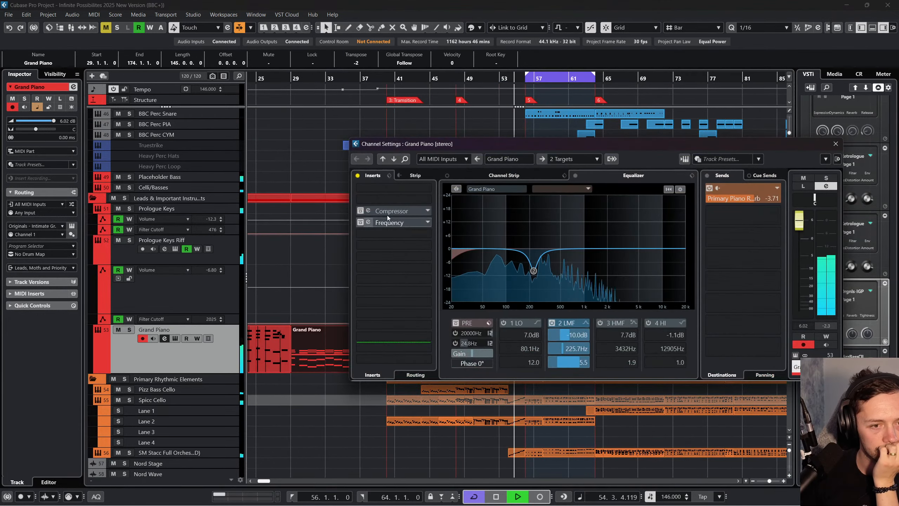
{"action": "left_click", "coordinate": [368, 223]}
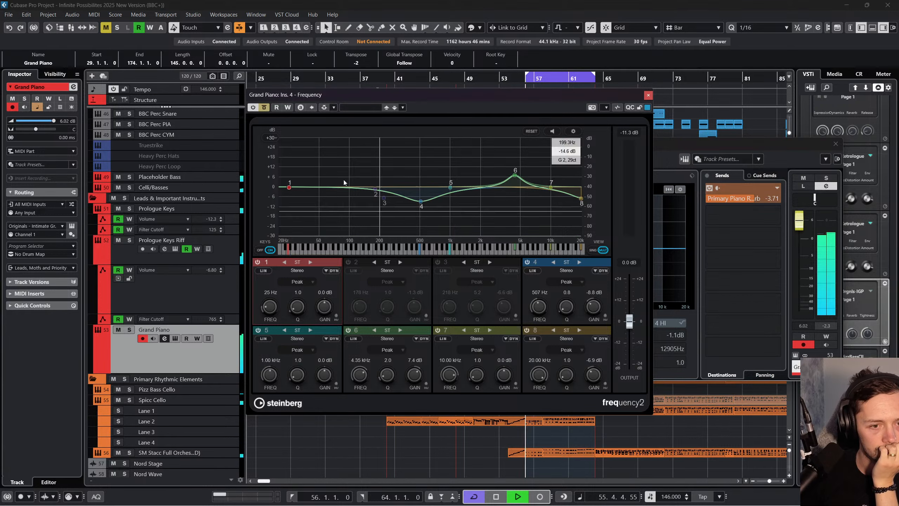
{"action": "left_click_drag", "start_coordinate": [420, 201], "coordinate": [416, 198]}
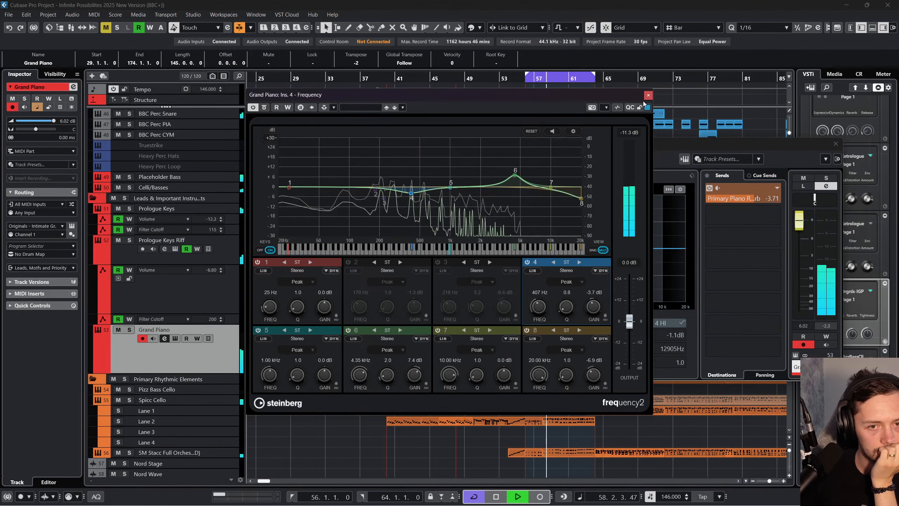
{"action": "left_click", "coordinate": [648, 95]}
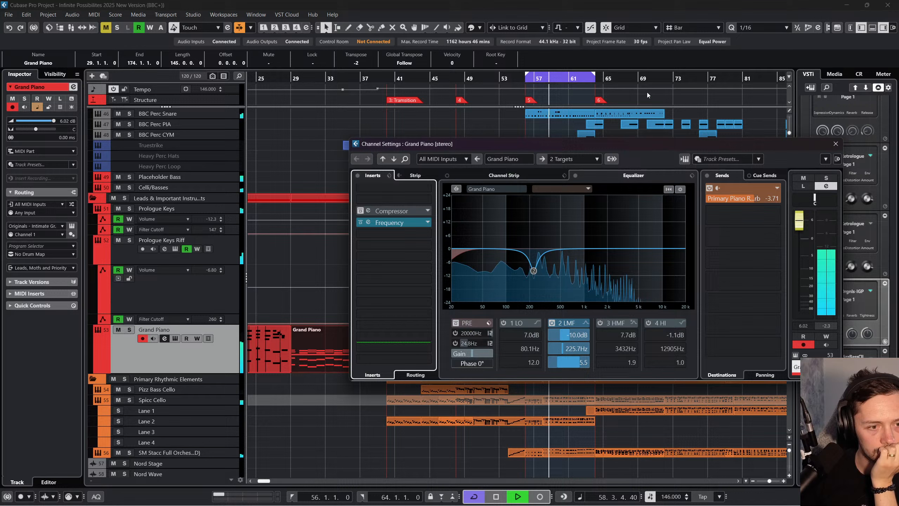
{"action": "left_click", "coordinate": [836, 143]}
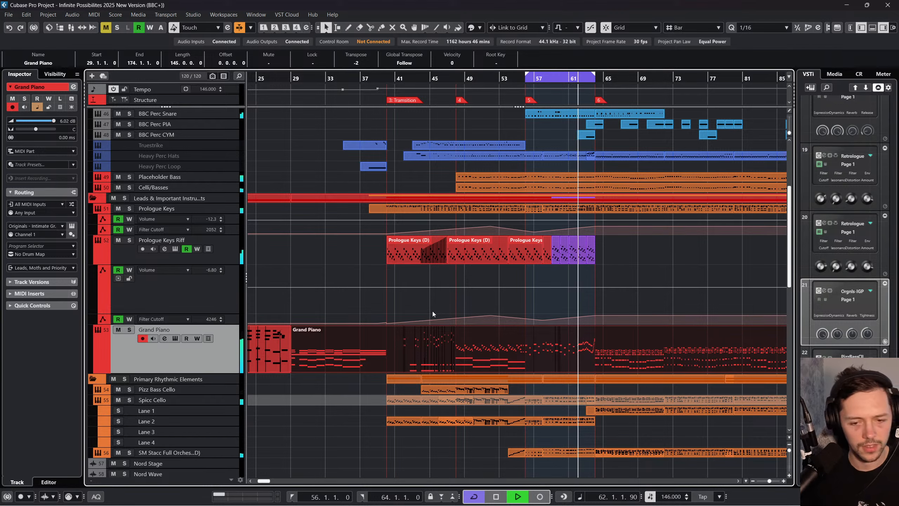
Solo the Grand Piano together with the percussion, bass and primary rhythmic tracks, and play from bar 56
{"action": "key", "text": "space"}
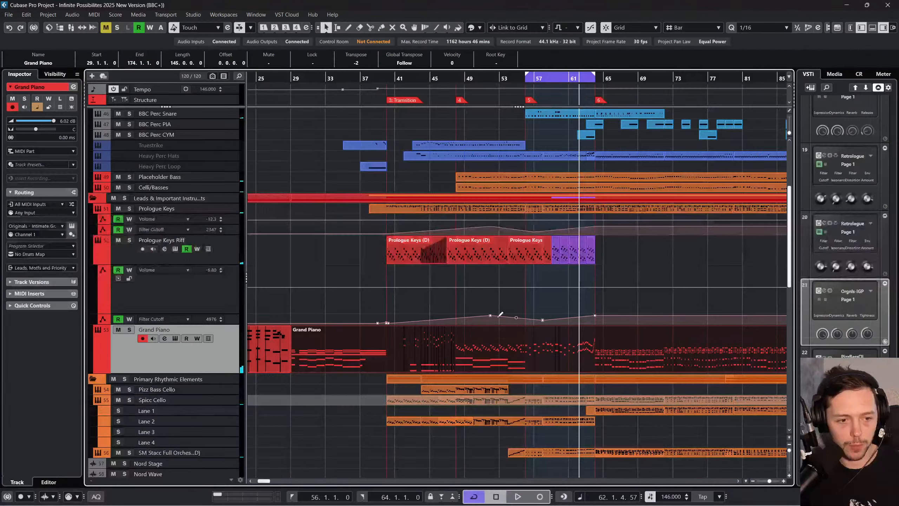
{"action": "left_click", "coordinate": [130, 330]}
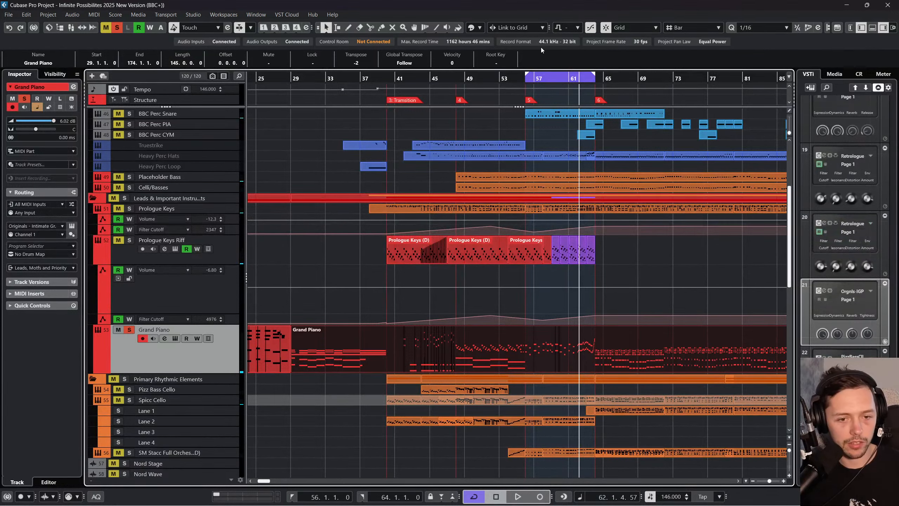
{"action": "left_click", "coordinate": [533, 78]}
{"action": "scroll", "coordinate": [124, 236], "scroll_direction": "down", "scroll_amount": 2}
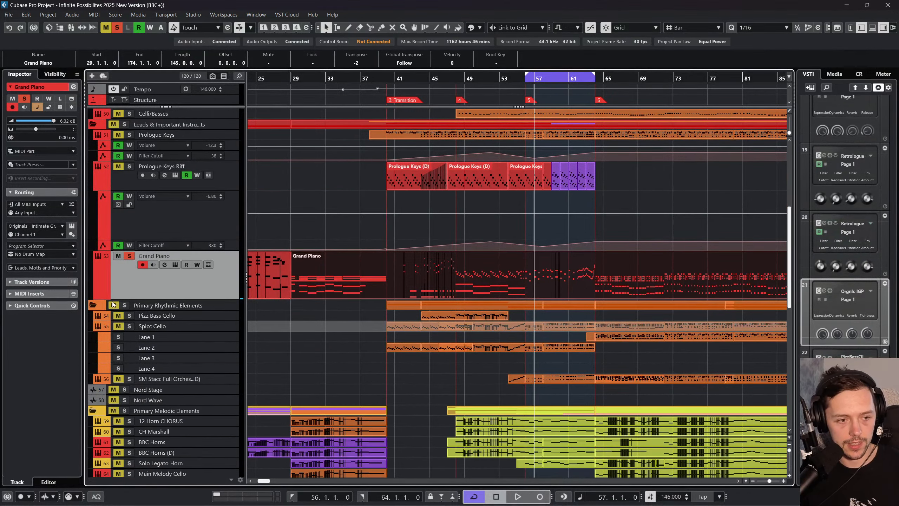
{"action": "scroll", "coordinate": [134, 271], "scroll_direction": "up", "scroll_amount": 6}
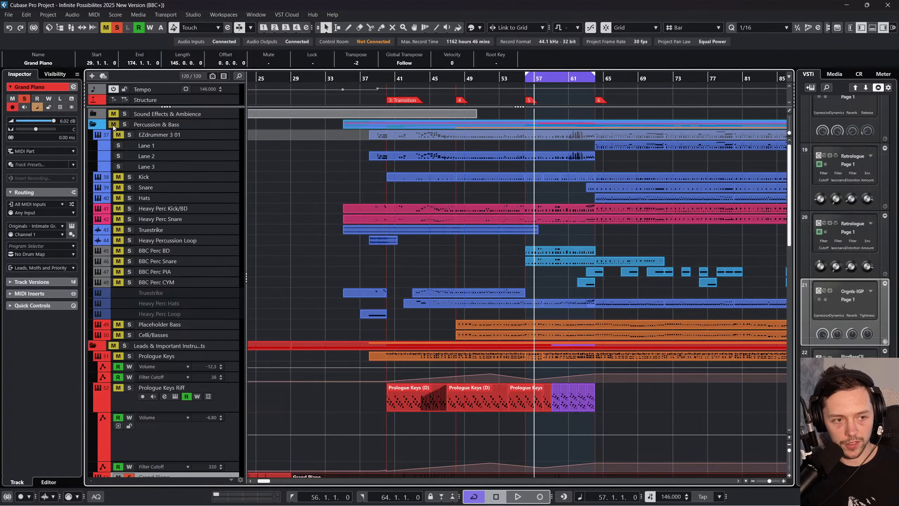
{"action": "left_click", "coordinate": [113, 126]}
{"action": "key", "text": "space"}
{"action": "scroll", "coordinate": [461, 186], "scroll_direction": "down", "scroll_amount": 2}
{"action": "left_click", "coordinate": [527, 78]}
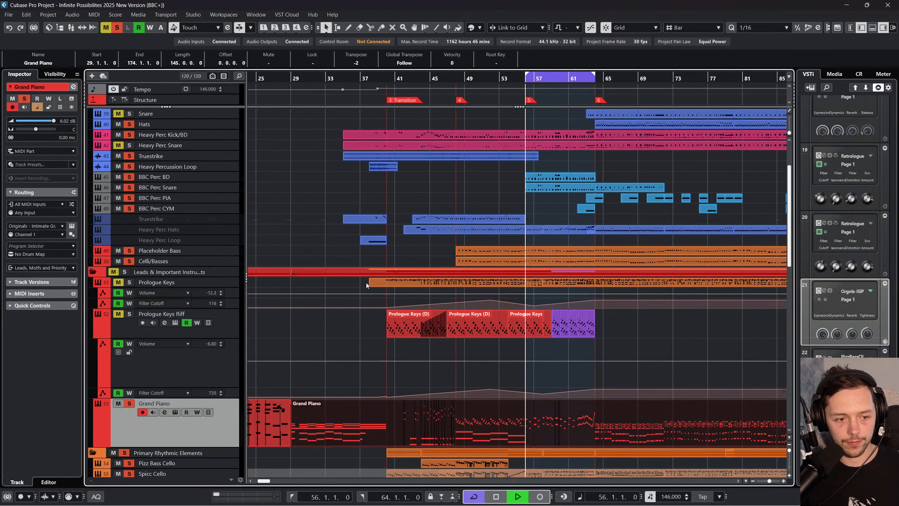
Set the Grand Piano compressor's ratio to 4.00:1 while the soloed tracks play
{"action": "scroll", "coordinate": [366, 285], "scroll_direction": "down", "scroll_amount": 2}
{"action": "left_click", "coordinate": [165, 338]}
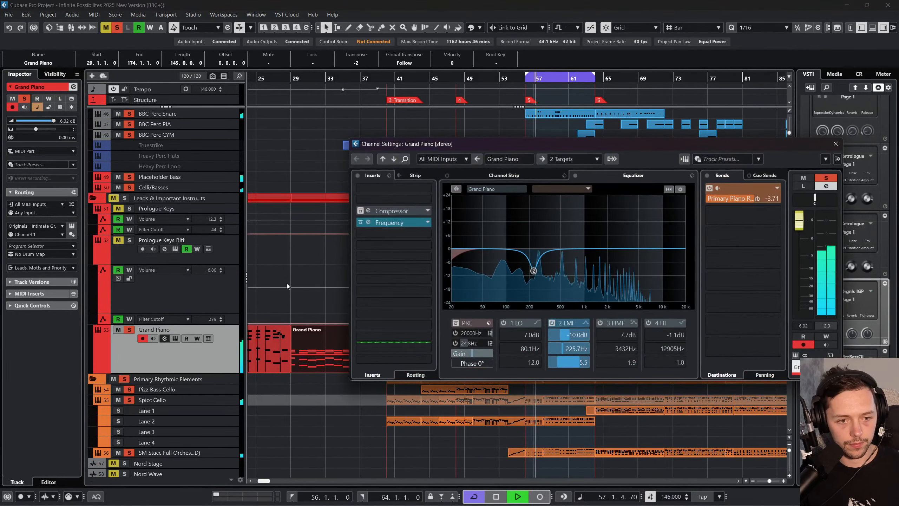
{"action": "left_click", "coordinate": [368, 210]}
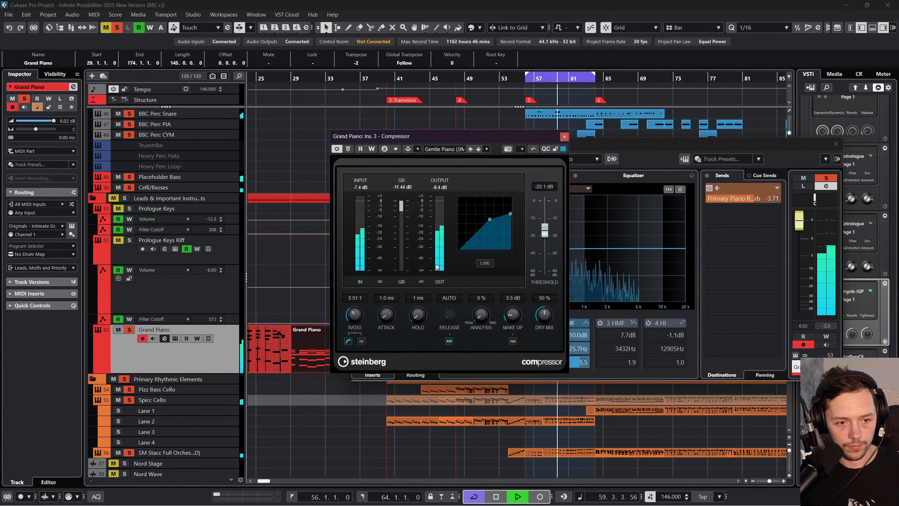
{"action": "left_click_drag", "start_coordinate": [354, 315], "coordinate": [358, 310]}
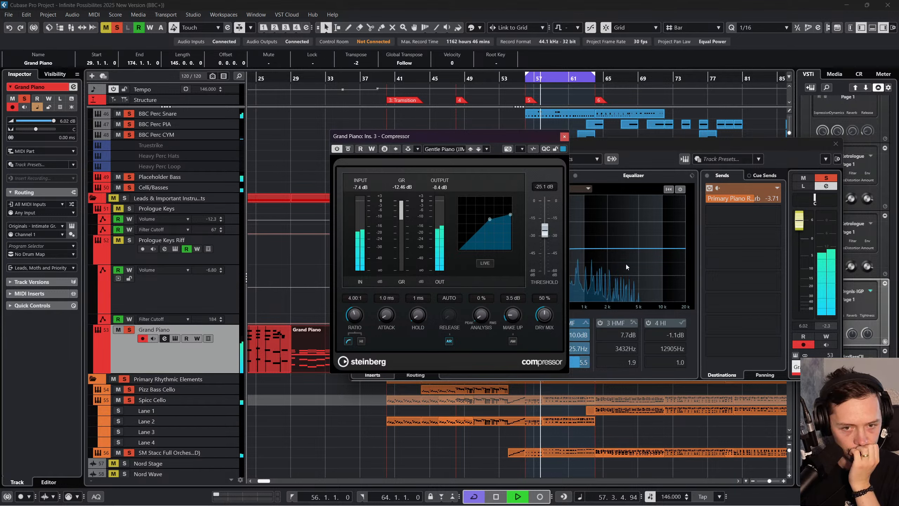
{"action": "left_click", "coordinate": [289, 192]}
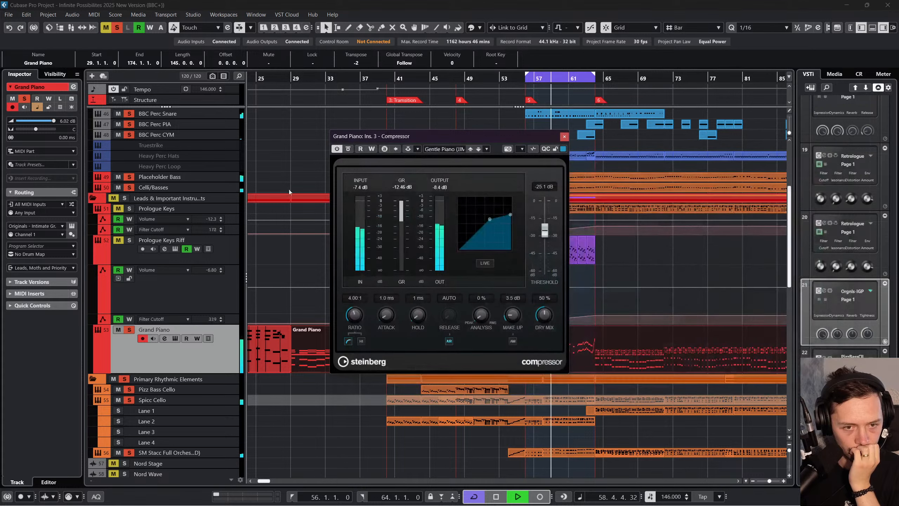
{"action": "left_click", "coordinate": [564, 136]}
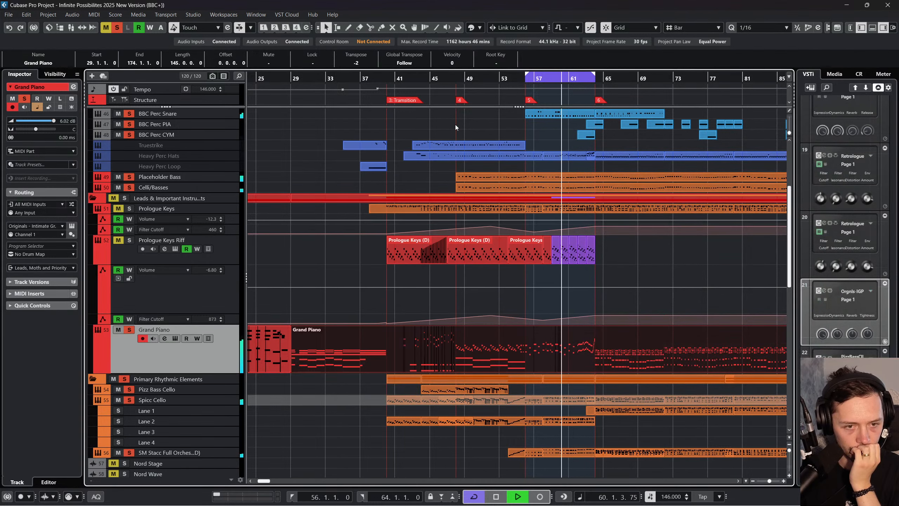
Turn off looping and drop the Grand Piano's sustain to 0 at the start of bar 64
{"action": "key", "text": "KP_Divide"}
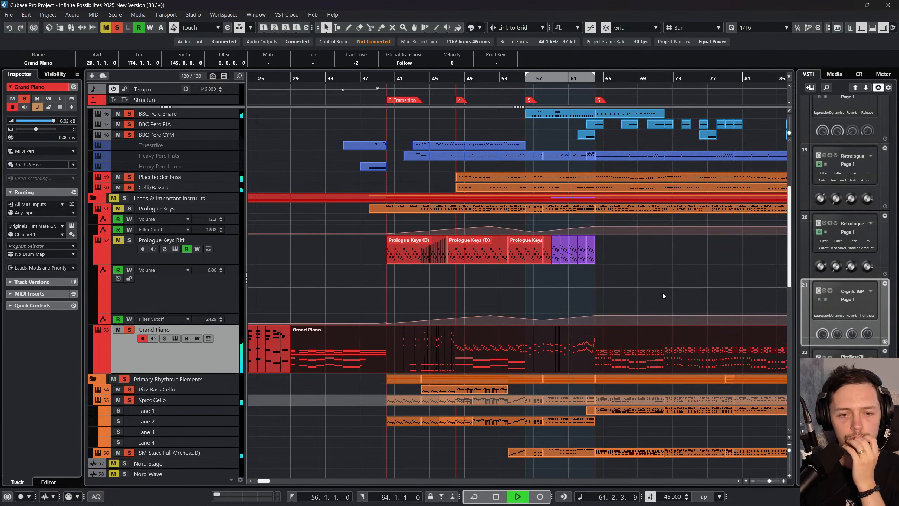
{"action": "key", "text": "f"}
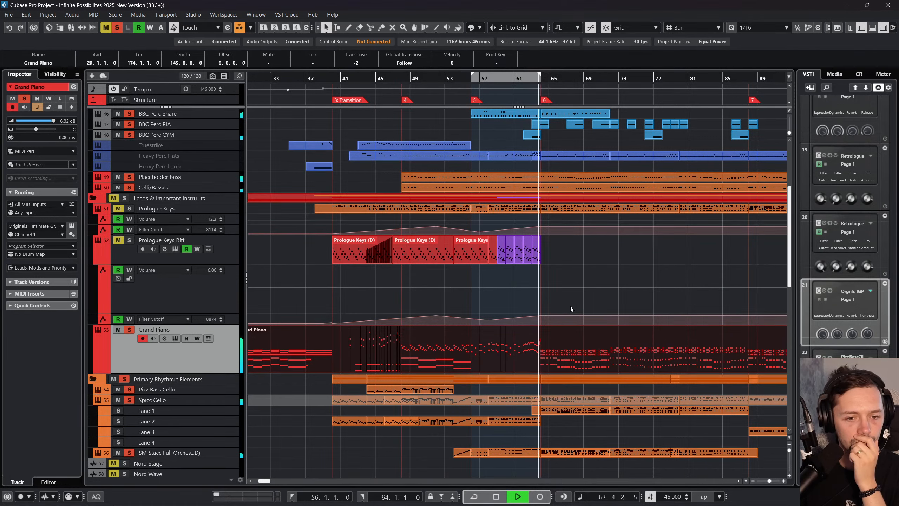
{"action": "double_click", "coordinate": [537, 346]}
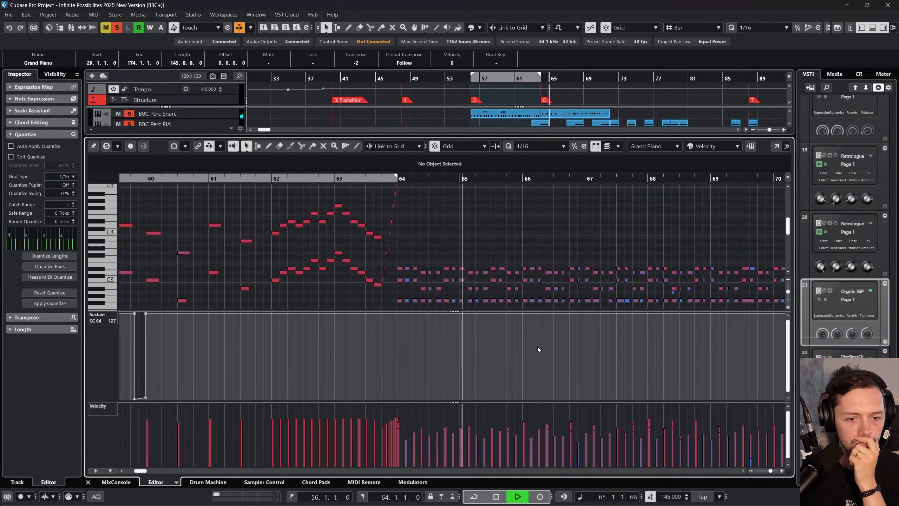
{"action": "key", "text": "space"}
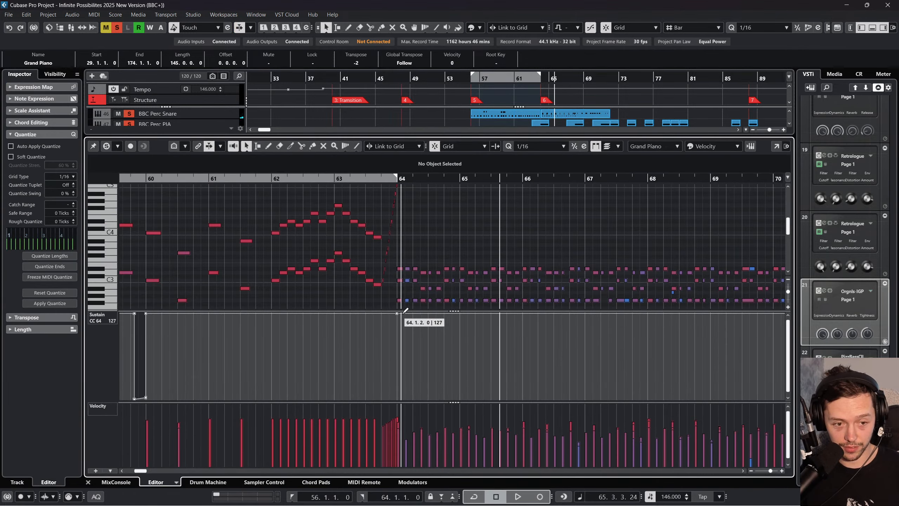
{"action": "left_click", "coordinate": [409, 364]}
{"action": "left_click_drag", "start_coordinate": [408, 364], "coordinate": [396, 398]}
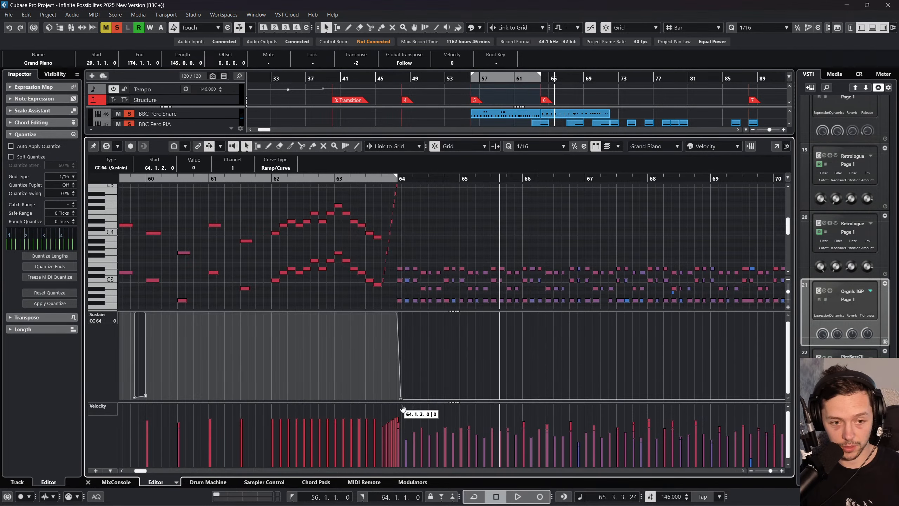
Play from just before bar 64 to check the sustain release, and close the Key Editor
{"action": "left_click", "coordinate": [394, 178]}
{"action": "key", "text": "space"}
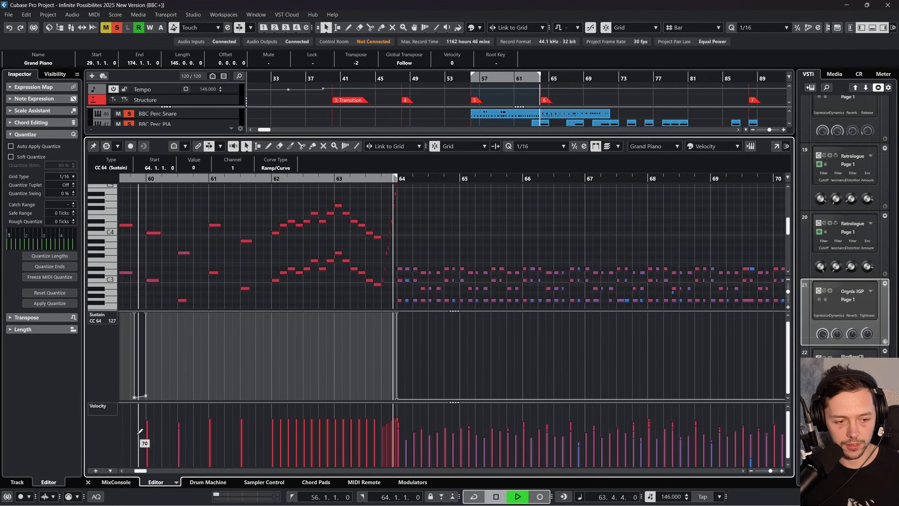
{"action": "key", "text": "ctrl+e"}
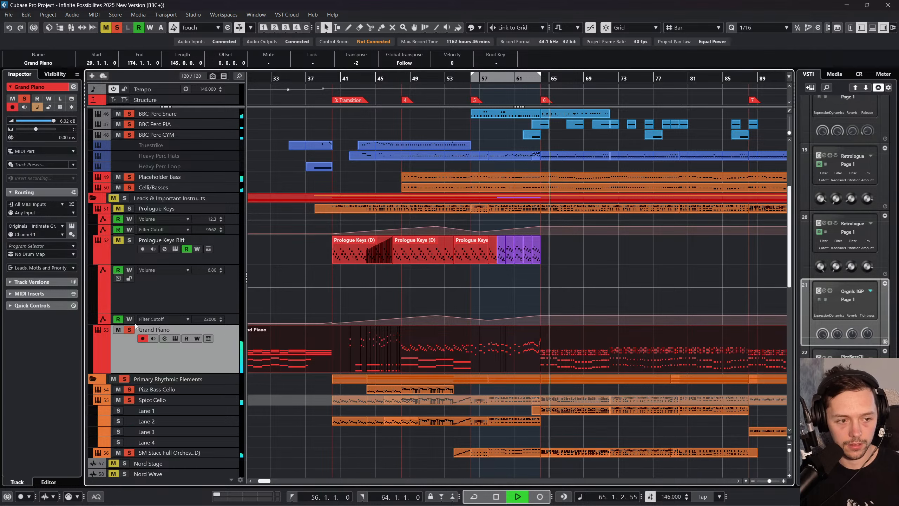
{"action": "scroll", "coordinate": [353, 283], "scroll_direction": "down", "scroll_amount": 3}
{"action": "key", "text": "f"}
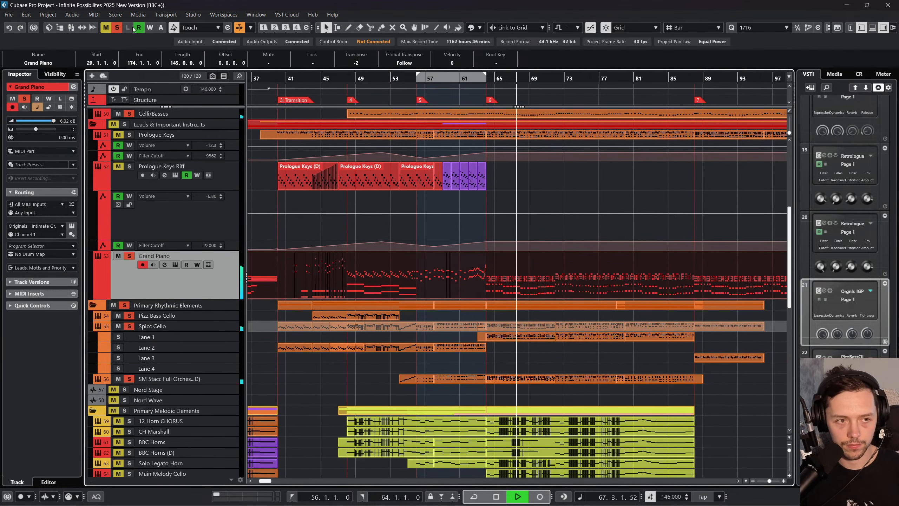
Stop playback and examine the Grand Piano's note velocities around bars 59–68 in an enlarged Velocity lane
{"action": "double_click", "coordinate": [473, 281]}
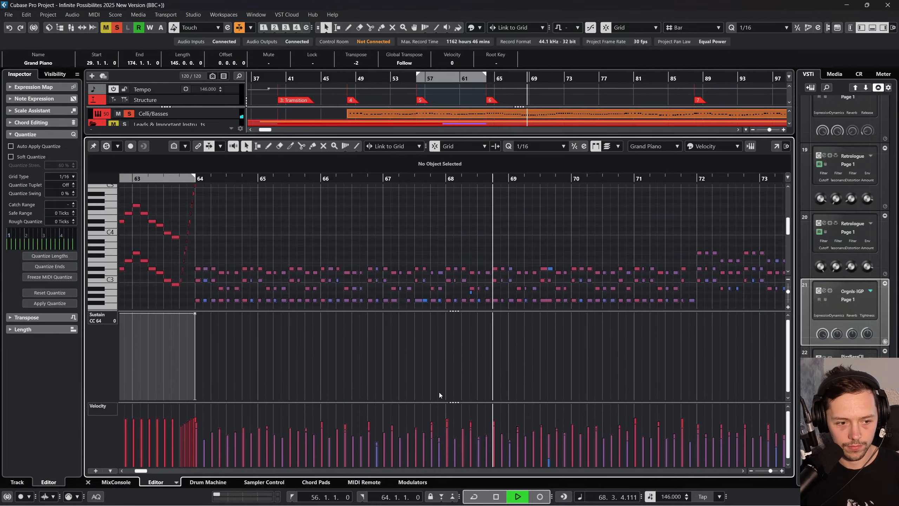
{"action": "key", "text": "space"}
{"action": "scroll", "coordinate": [439, 392], "scroll_direction": "left", "scroll_amount": 4}
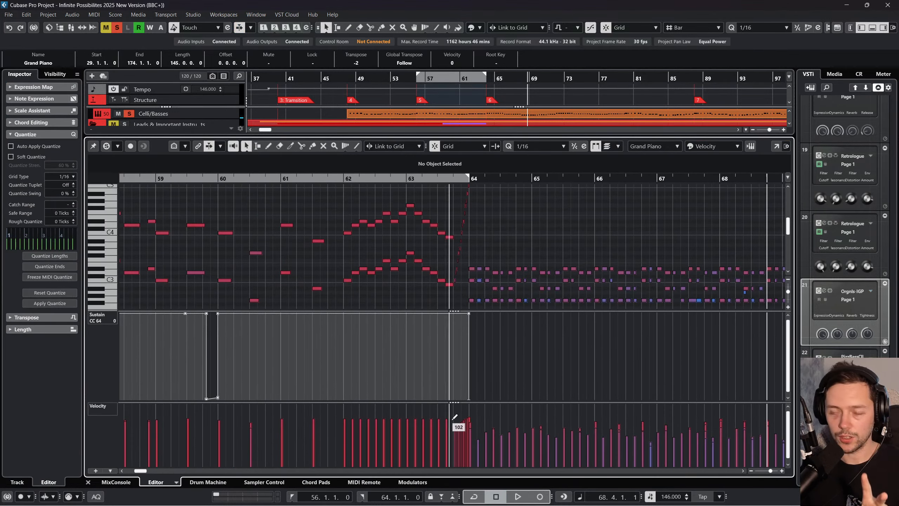
{"action": "left_click_drag", "start_coordinate": [458, 403], "coordinate": [454, 324]}
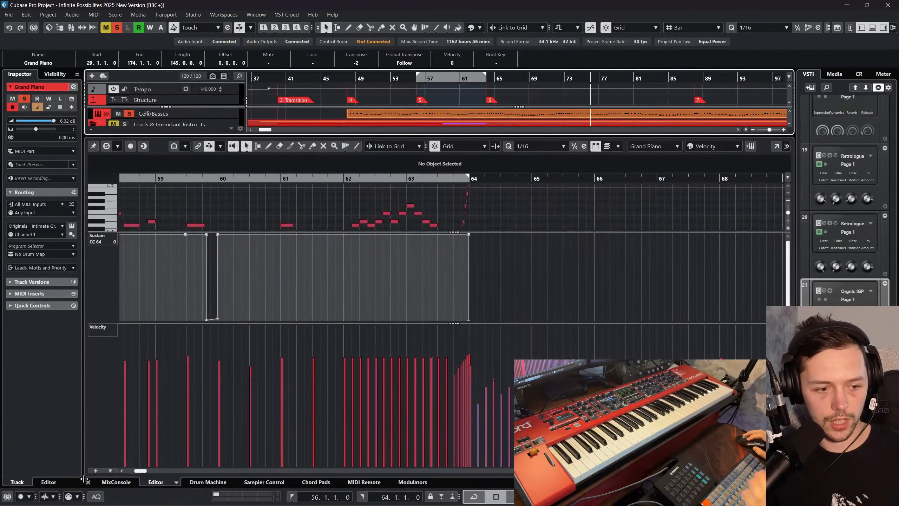
{"action": "left_click", "coordinate": [88, 481]}
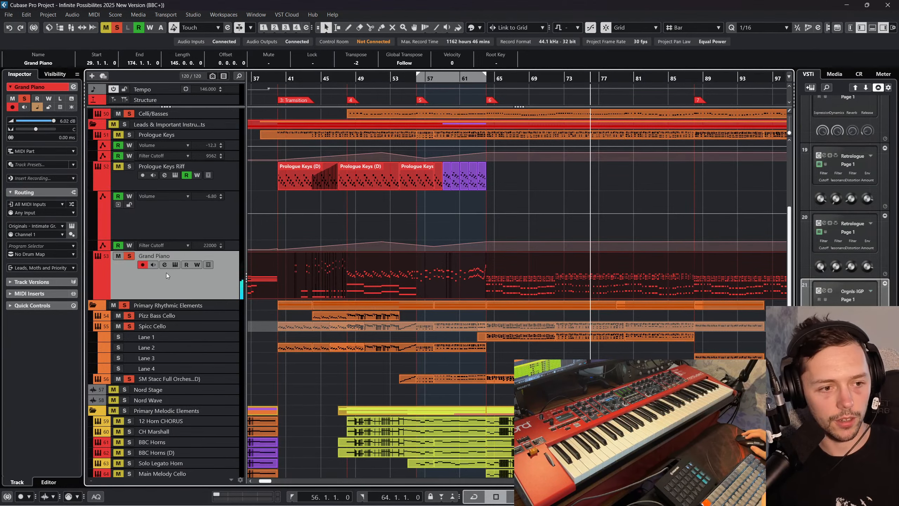
Test high and low Dynamics settings on the Grand Piano's Intimate Grand Piano instrument, and leave the control slightly below the middle
{"action": "left_click", "coordinate": [72, 226]}
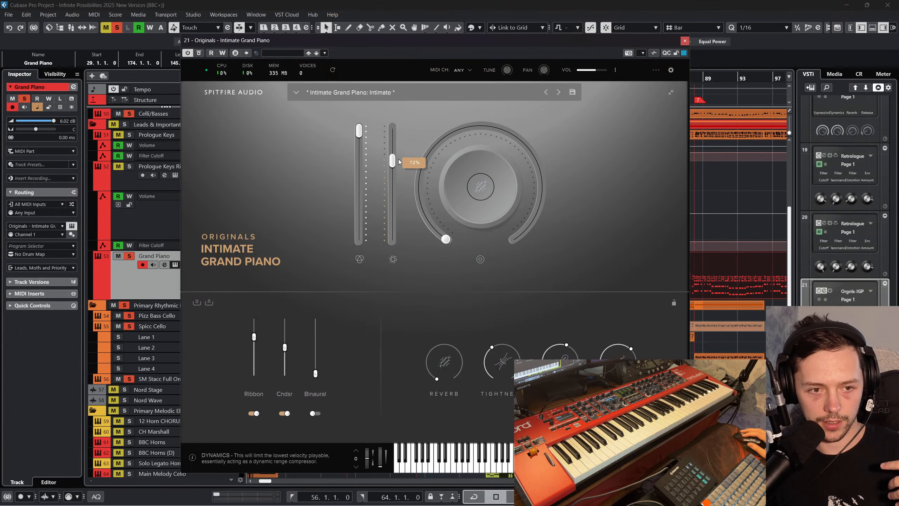
{"action": "left_click_drag", "start_coordinate": [403, 148], "coordinate": [404, 145]}
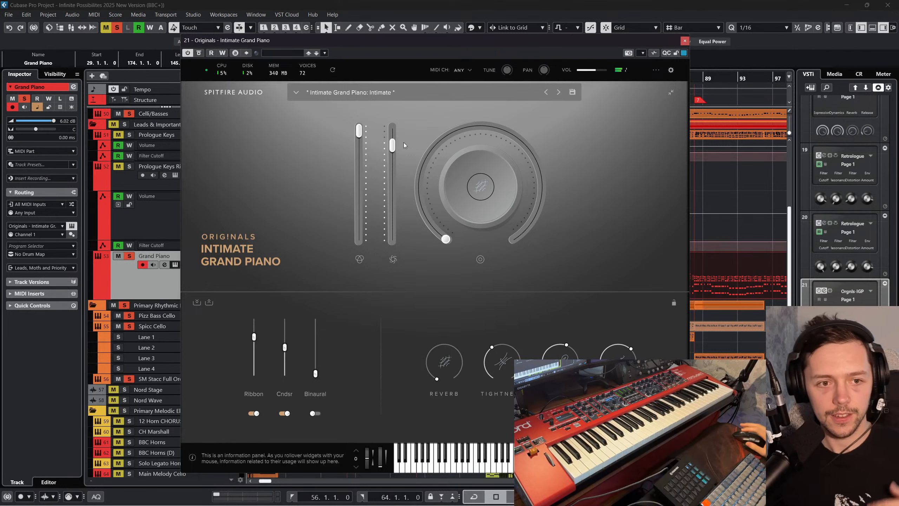
{"action": "left_click_drag", "start_coordinate": [392, 146], "coordinate": [389, 230]}
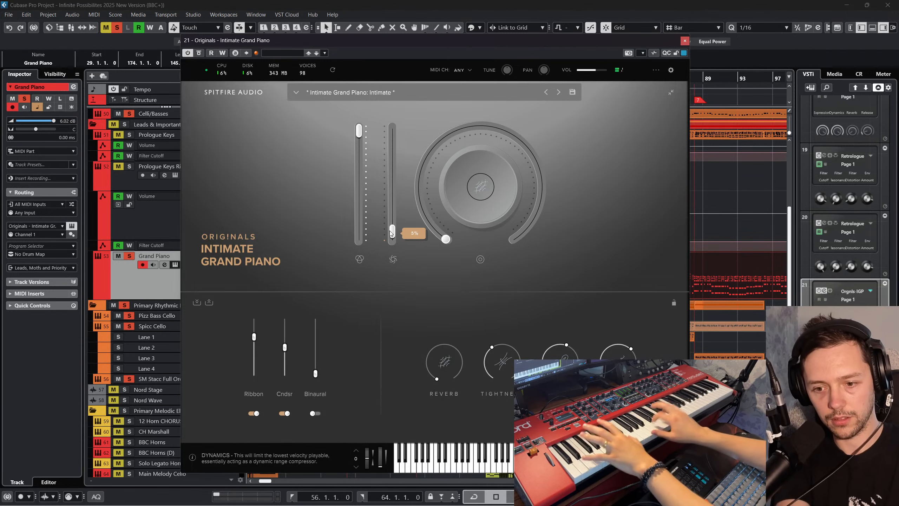
{"action": "left_click_drag", "start_coordinate": [389, 230], "coordinate": [392, 195]}
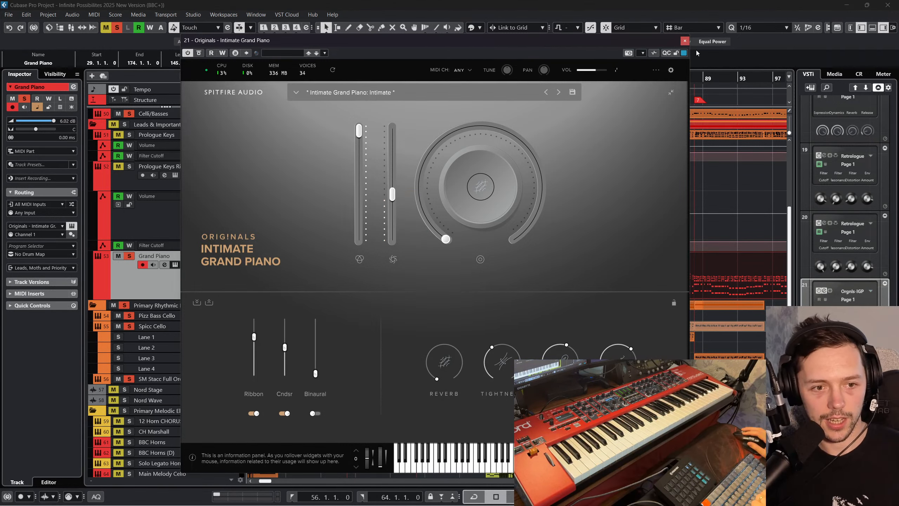
{"action": "left_click", "coordinate": [684, 41]}
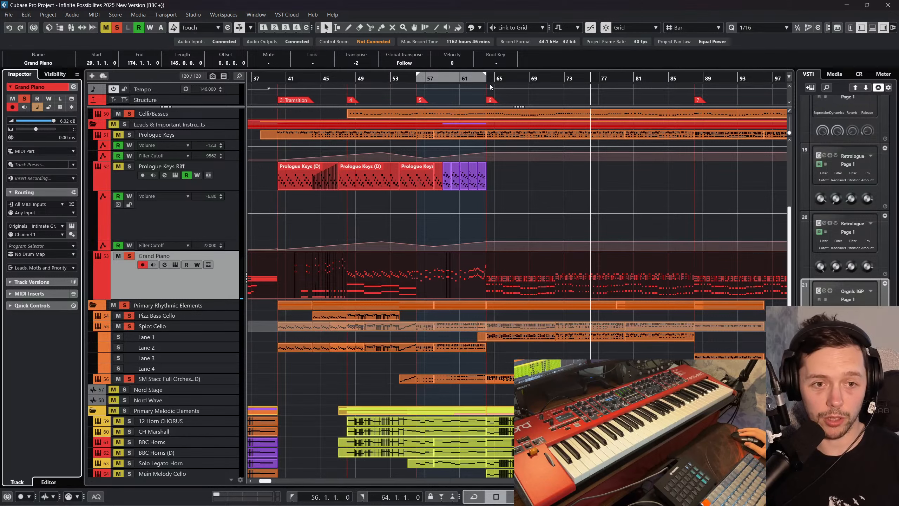
Move the playback position to bar 64 and set the Reverb to 35% on the Grand Piano's Intimate Grand Piano instrument
{"action": "left_click_drag", "start_coordinate": [490, 87], "coordinate": [486, 153]}
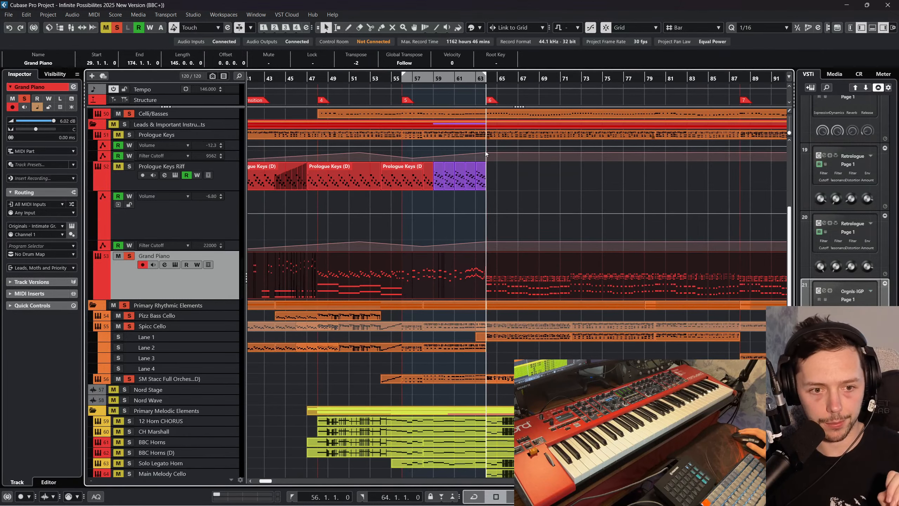
{"action": "left_click", "coordinate": [60, 226]}
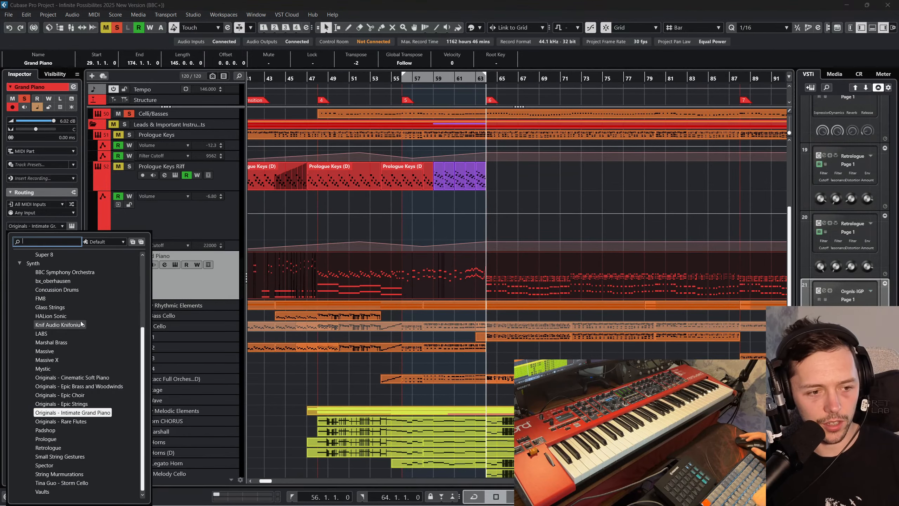
{"action": "left_click", "coordinate": [51, 214]}
{"action": "left_click", "coordinate": [72, 225]}
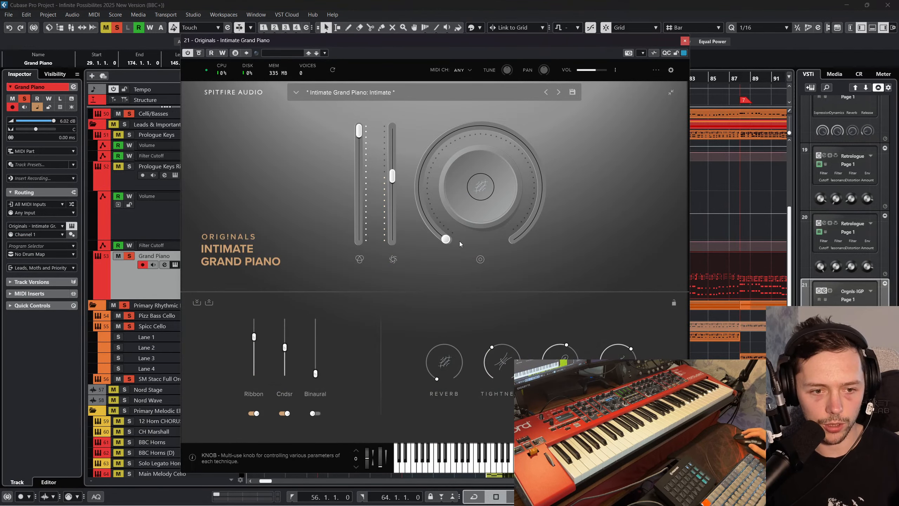
{"action": "left_click_drag", "start_coordinate": [446, 239], "coordinate": [460, 160]}
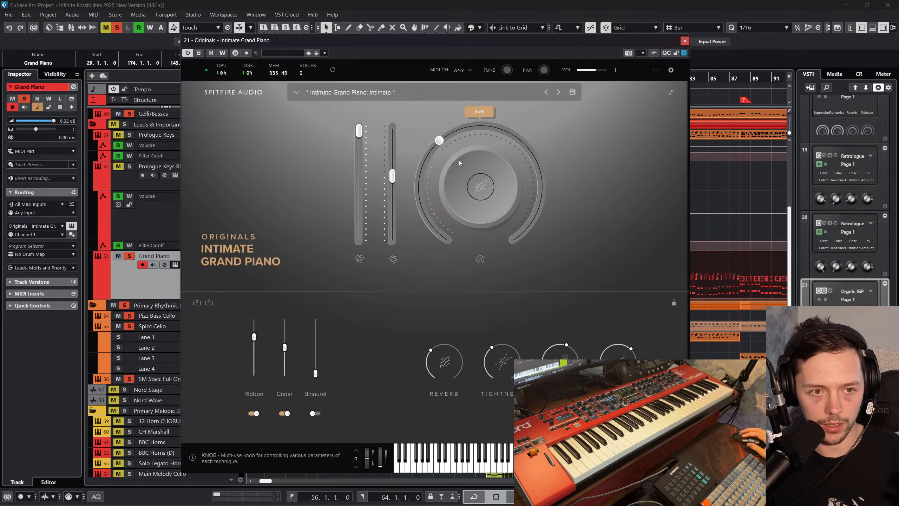
Assign the instrument's main knob to Tightness, raise it to about two thirds, and close the instrument
{"action": "left_click", "coordinate": [488, 188]}
{"action": "left_click", "coordinate": [600, 168]}
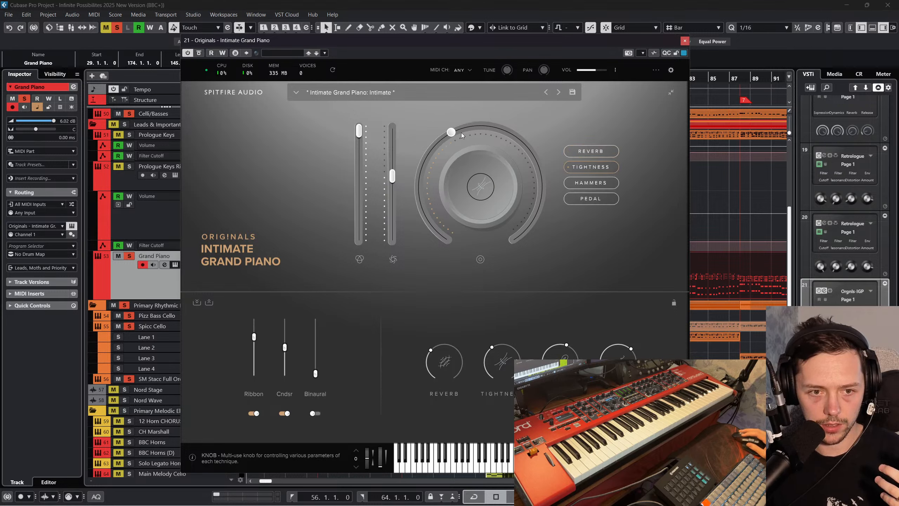
{"action": "left_click_drag", "start_coordinate": [461, 132], "coordinate": [522, 140]}
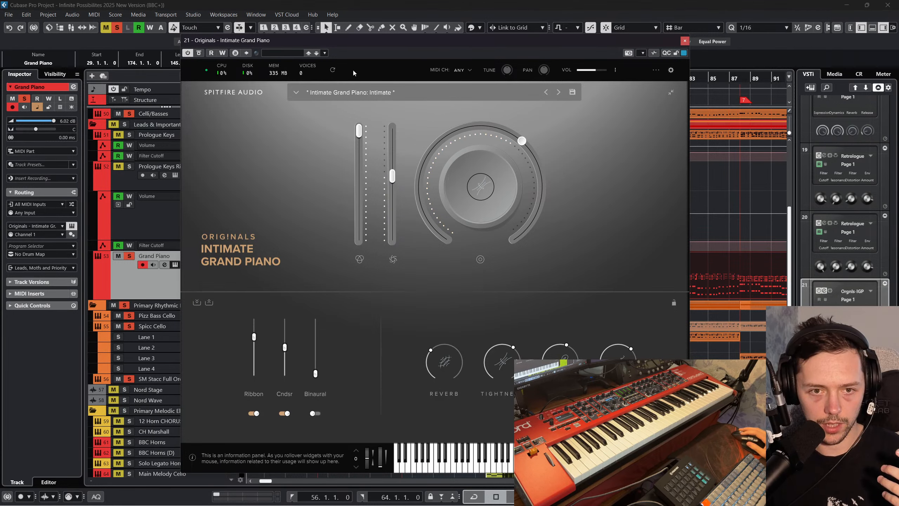
{"action": "left_click", "coordinate": [685, 41]}
Play the Grand Piano's passage around bars 57–60 in the Key Editor and compare its velocities with the rest of the part
{"action": "double_click", "coordinate": [447, 274]}
{"action": "key", "text": "space"}
{"action": "scroll", "coordinate": [446, 335], "scroll_direction": "right", "scroll_amount": 4}
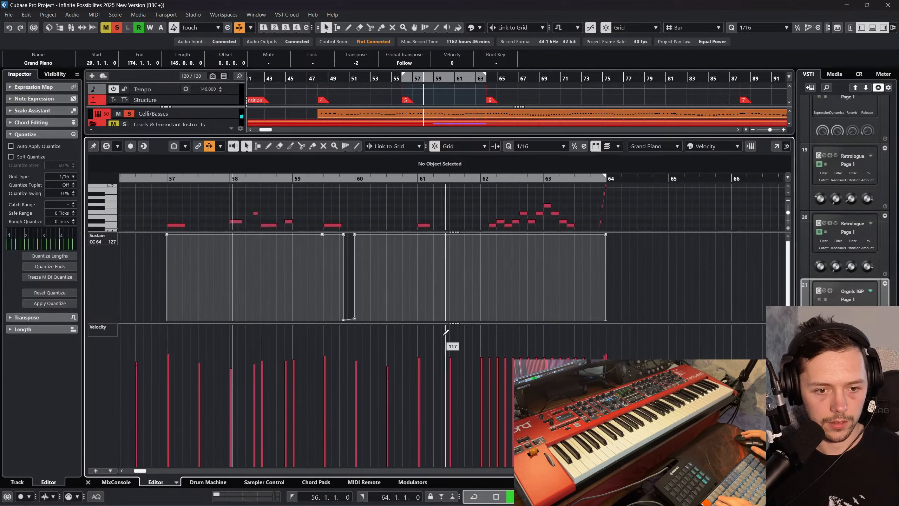
{"action": "left_click_drag", "start_coordinate": [335, 177], "coordinate": [332, 152]}
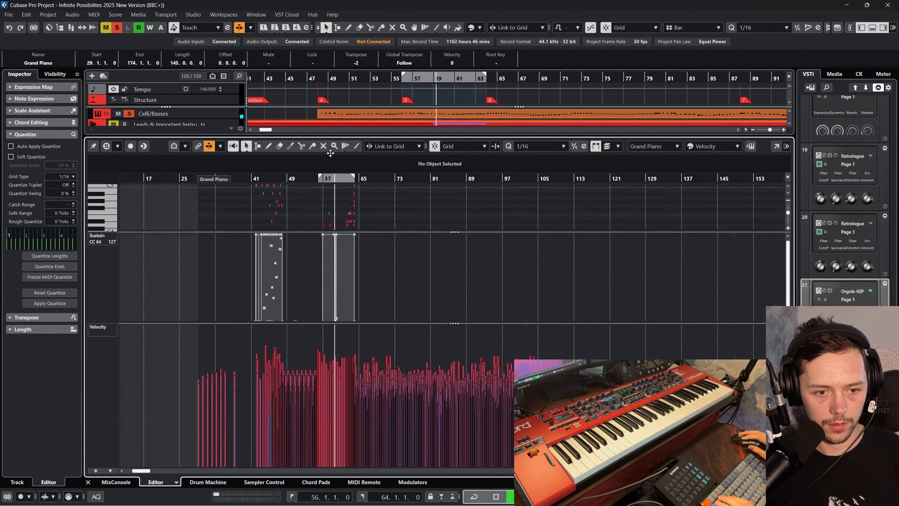
{"action": "key", "text": "space"}
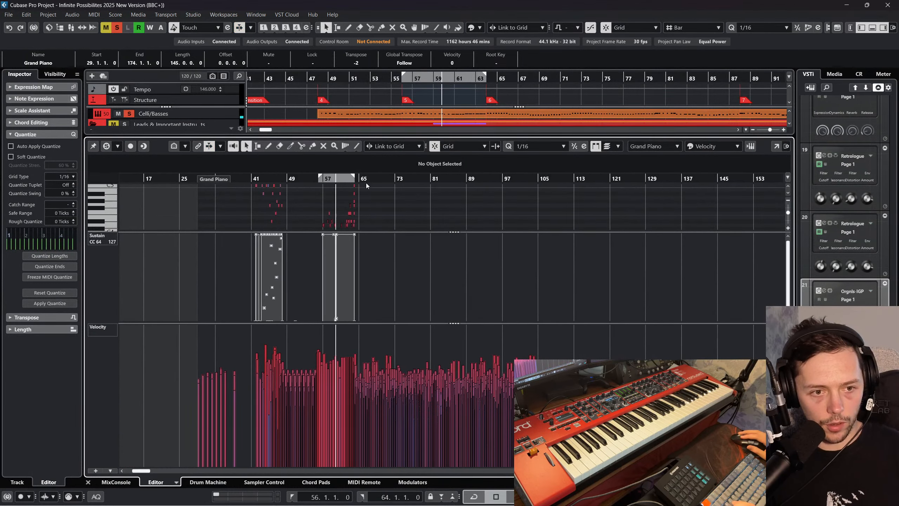
Split the Grand Piano part at bar 64
{"action": "scroll", "coordinate": [366, 184], "scroll_direction": "down", "scroll_amount": 3}
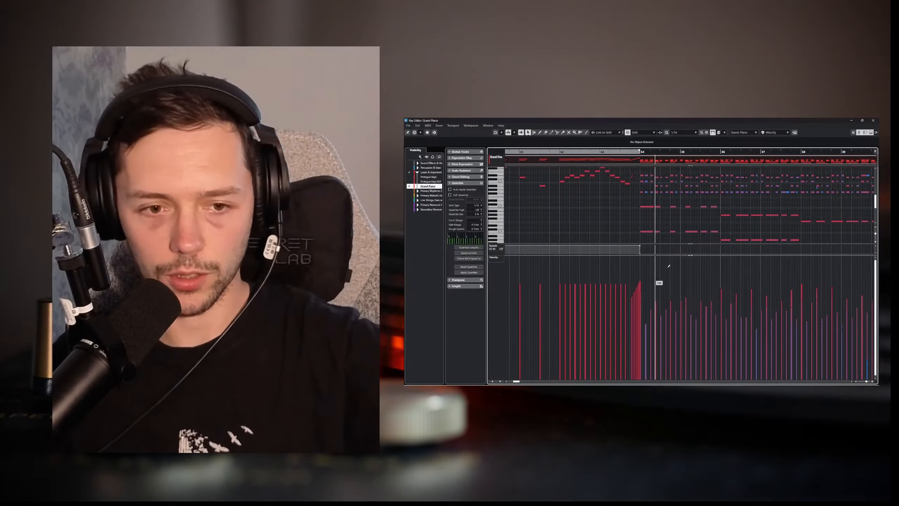
{"action": "left_click_drag", "start_coordinate": [640, 238], "coordinate": [734, 161]}
{"action": "left_click", "coordinate": [641, 152]}
{"action": "left_click_drag", "start_coordinate": [642, 152], "coordinate": [642, 136]}
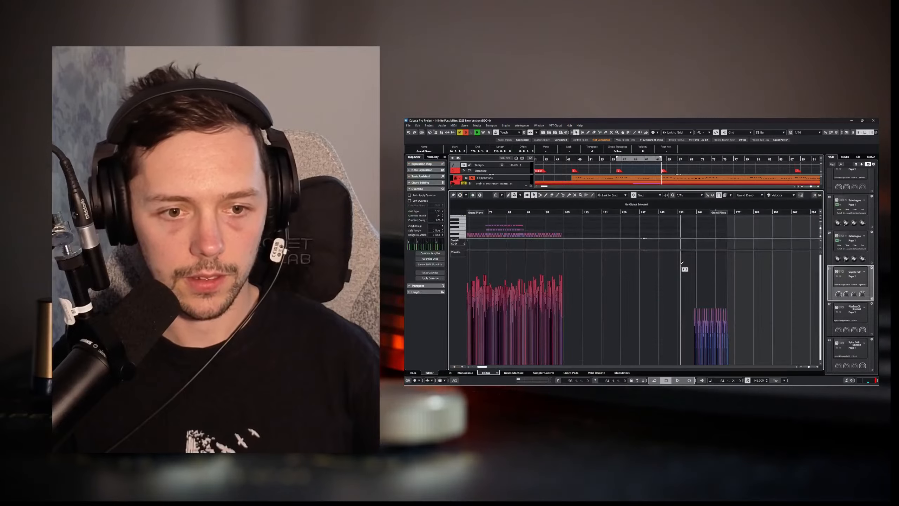
Raise the velocities of all notes in the Grand Piano part starting at bar 64, bringing the first note to 95, and close the Key Editor
{"action": "scroll", "coordinate": [651, 289], "scroll_direction": "left", "scroll_amount": 4}
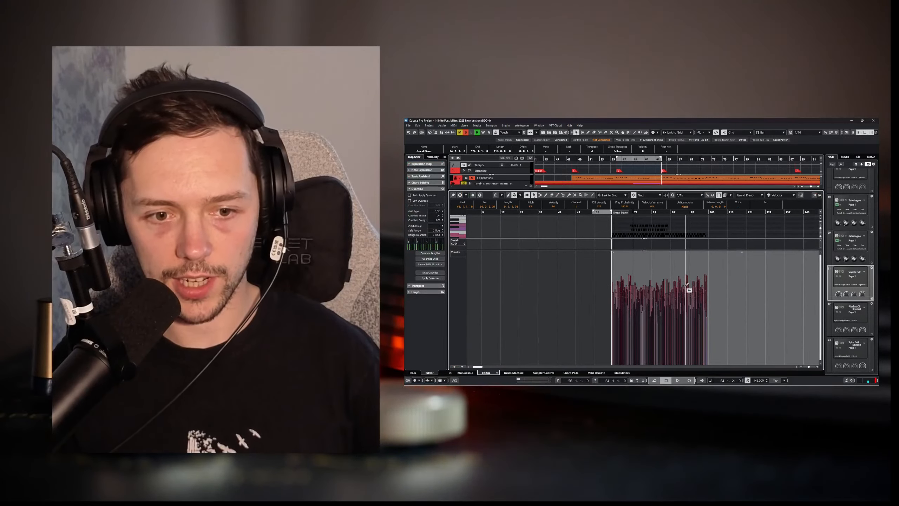
{"action": "scroll", "coordinate": [688, 289], "scroll_direction": "right", "scroll_amount": 1}
{"action": "right_click", "coordinate": [712, 285]}
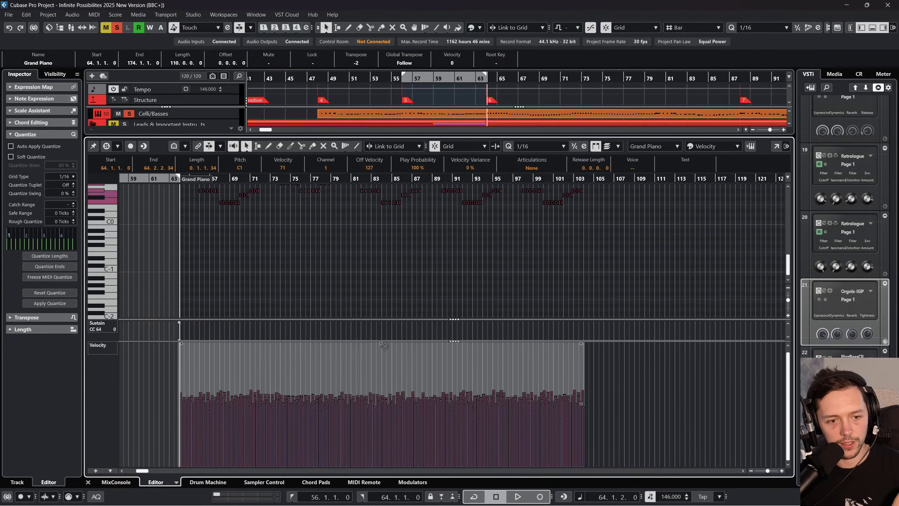
{"action": "left_click_drag", "start_coordinate": [380, 343], "coordinate": [385, 319]}
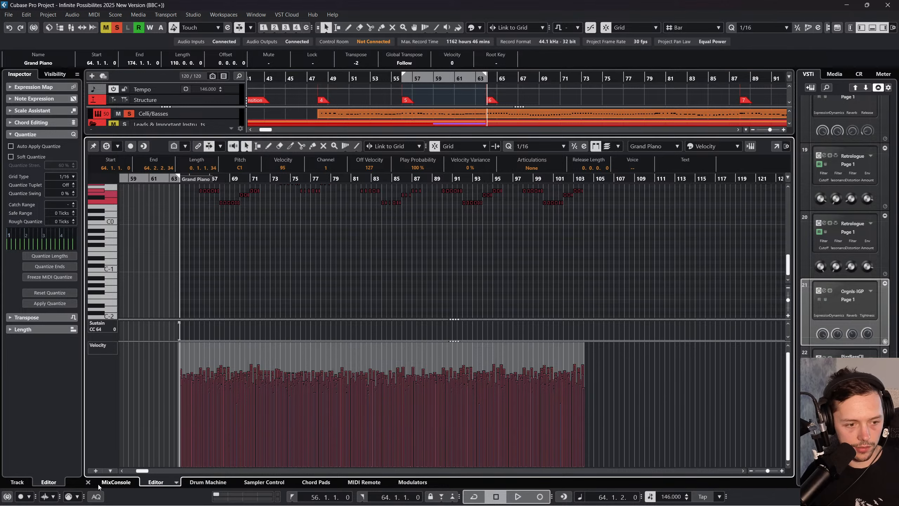
{"action": "left_click", "coordinate": [88, 481]}
Inspect the note velocities around bars 56–64 in the Grand Piano part that ends at bar 64
{"action": "double_click", "coordinate": [433, 277]}
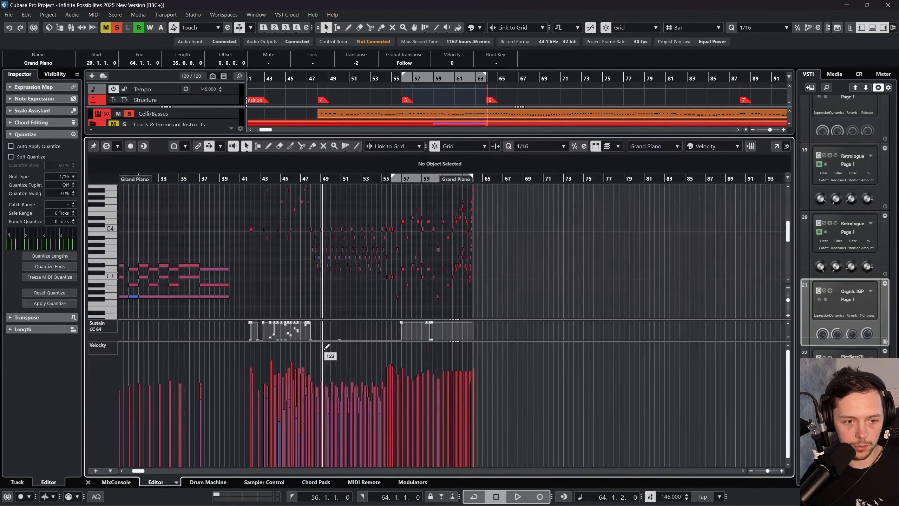
{"action": "left_click_drag", "start_coordinate": [398, 197], "coordinate": [546, 320]}
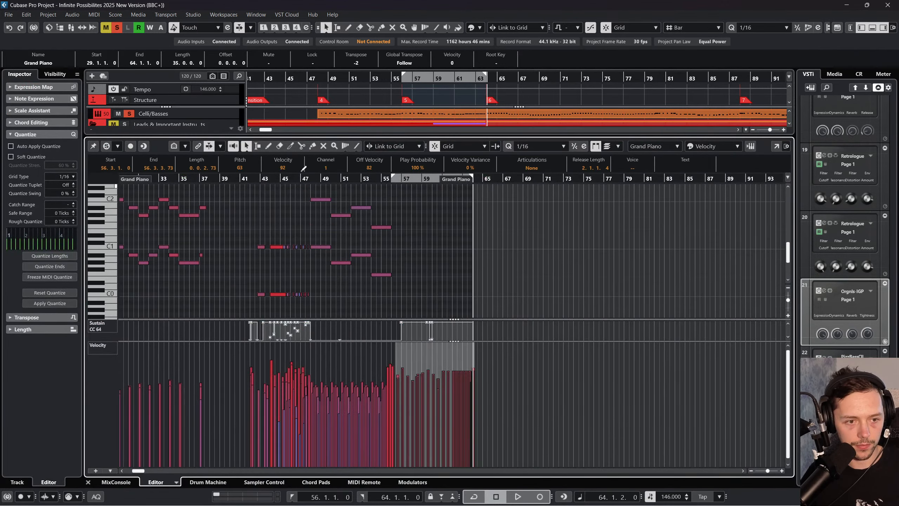
{"action": "left_click", "coordinate": [88, 481]}
Play the section after bar 64, lower the Grand Piano's volume to 4.69 dB, and stop playback
{"action": "key", "text": "space"}
{"action": "left_click", "coordinate": [548, 276]}
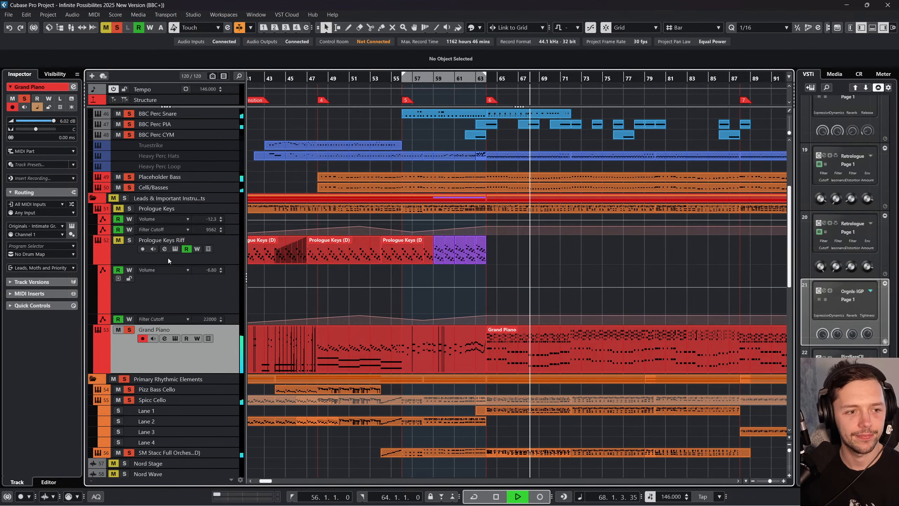
{"action": "left_click", "coordinate": [113, 198]}
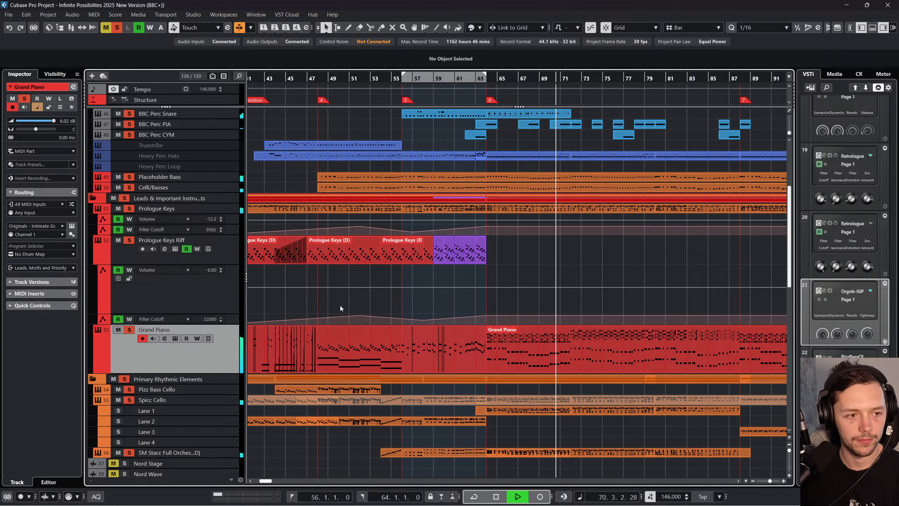
{"action": "left_click_drag", "start_coordinate": [53, 121], "coordinate": [50, 119]}
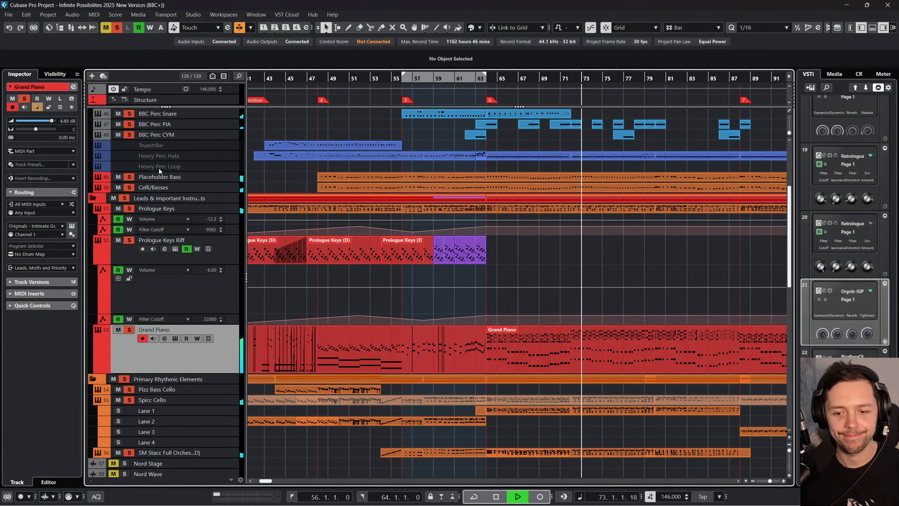
{"action": "scroll", "coordinate": [471, 271], "scroll_direction": "down", "scroll_amount": 3}
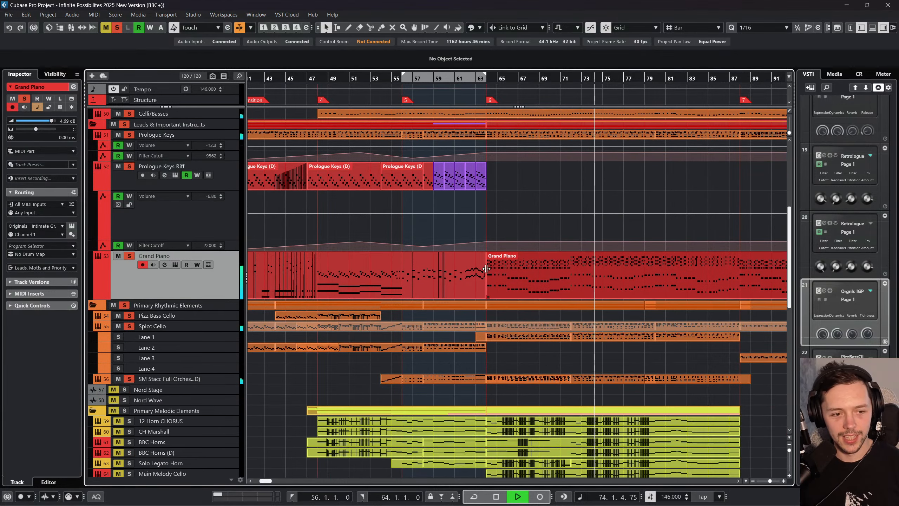
{"action": "scroll", "coordinate": [486, 268], "scroll_direction": "down", "scroll_amount": 12}
{"action": "key", "text": "space"}
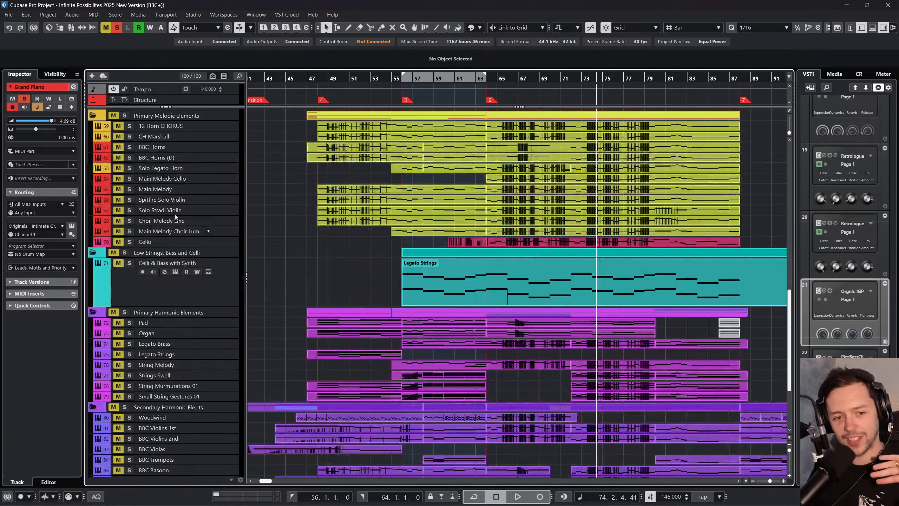
Deactivate all solo states and play the full arrangement from bar 48 past bar 64
{"action": "scroll", "coordinate": [197, 212], "scroll_direction": "down", "scroll_amount": 5}
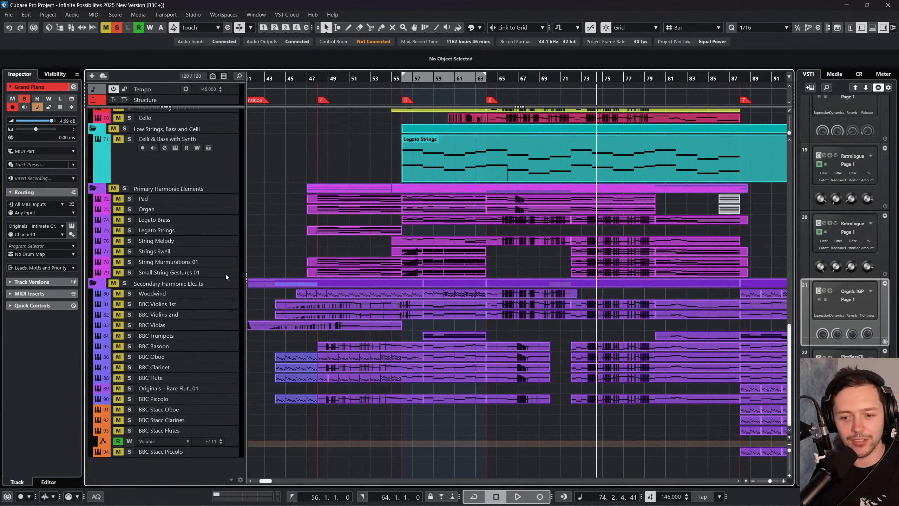
{"action": "scroll", "coordinate": [225, 274], "scroll_direction": "up", "scroll_amount": 15}
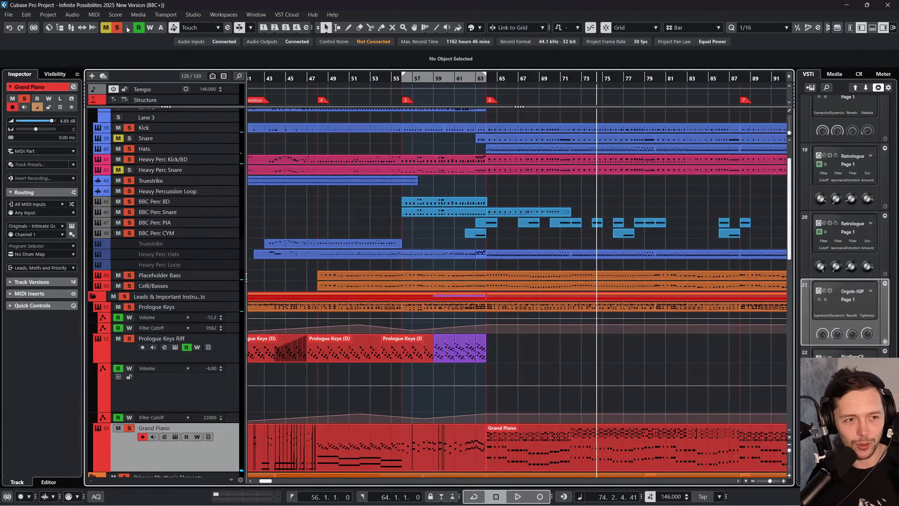
{"action": "left_click", "coordinate": [117, 28]}
{"action": "left_click", "coordinate": [318, 80]}
{"action": "key", "text": "space"}
{"action": "scroll", "coordinate": [430, 248], "scroll_direction": "left", "scroll_amount": 2}
{"action": "scroll", "coordinate": [627, 294], "scroll_direction": "down", "scroll_amount": 2}
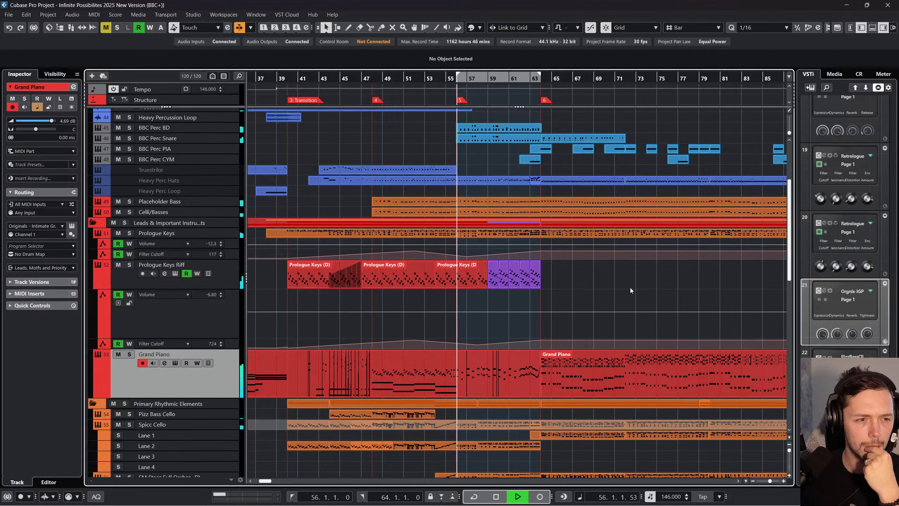
{"action": "scroll", "coordinate": [630, 289], "scroll_direction": "up", "scroll_amount": 2}
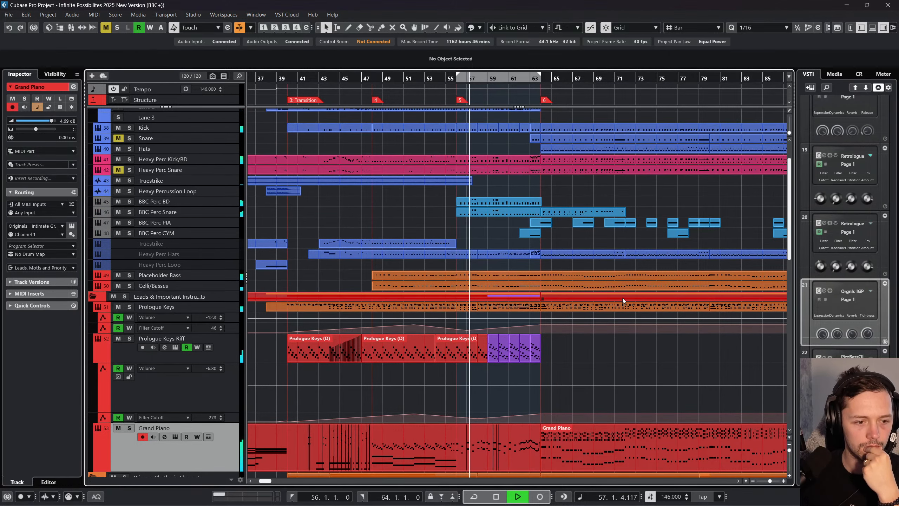
{"action": "scroll", "coordinate": [622, 297], "scroll_direction": "down", "scroll_amount": 2}
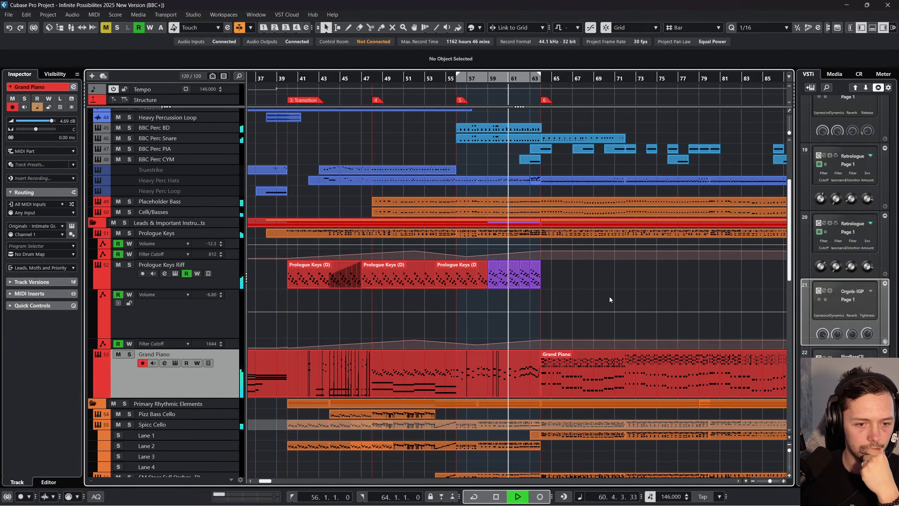
{"action": "scroll", "coordinate": [609, 296], "scroll_direction": "right", "scroll_amount": 1}
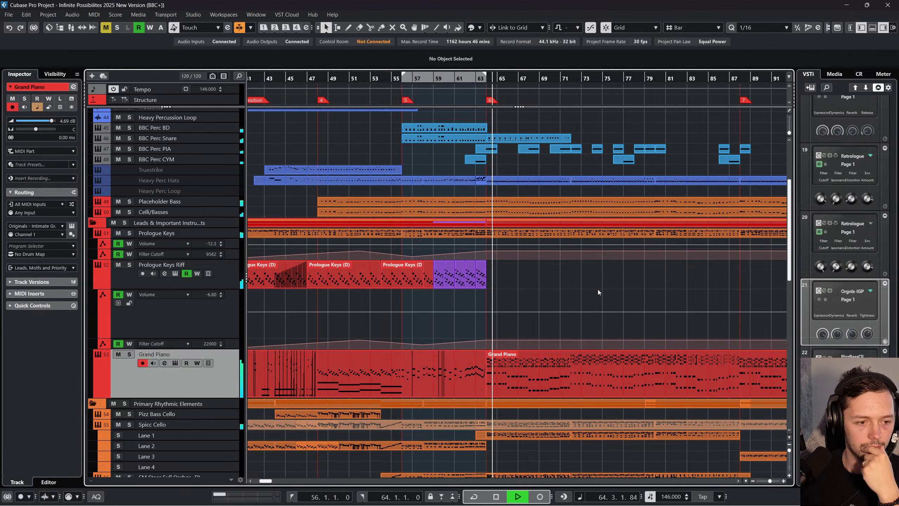
{"action": "scroll", "coordinate": [598, 290], "scroll_direction": "right", "scroll_amount": 2}
{"action": "scroll", "coordinate": [598, 290], "scroll_direction": "left", "scroll_amount": 2}
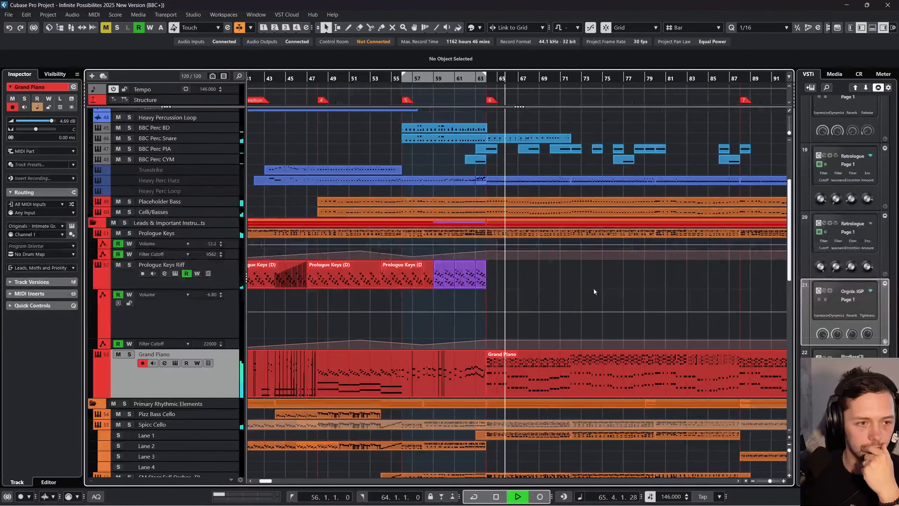
Mute and unmute the Grand Piano during playback from about bar 66 to compare the mix with and without it
{"action": "left_click", "coordinate": [111, 223]}
{"action": "scroll", "coordinate": [110, 223], "scroll_direction": "up", "scroll_amount": 3}
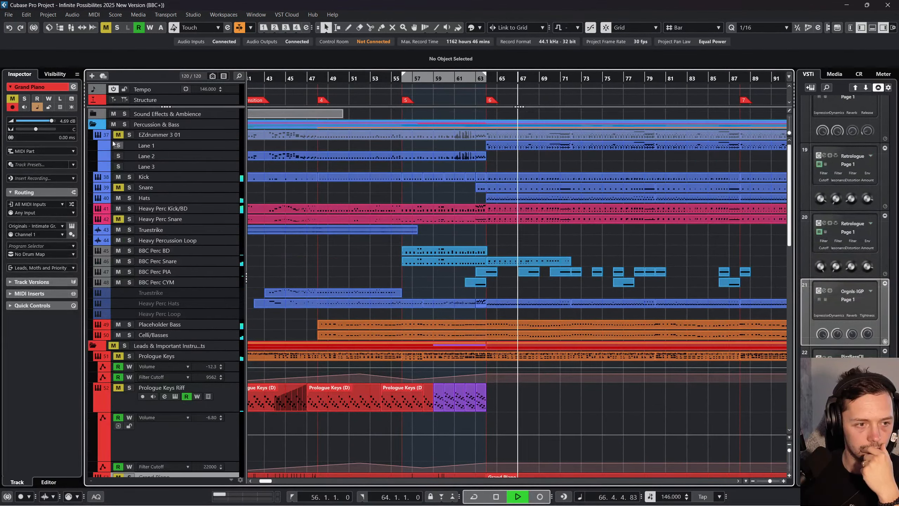
{"action": "left_click", "coordinate": [113, 124]}
{"action": "scroll", "coordinate": [402, 312], "scroll_direction": "down", "scroll_amount": 10}
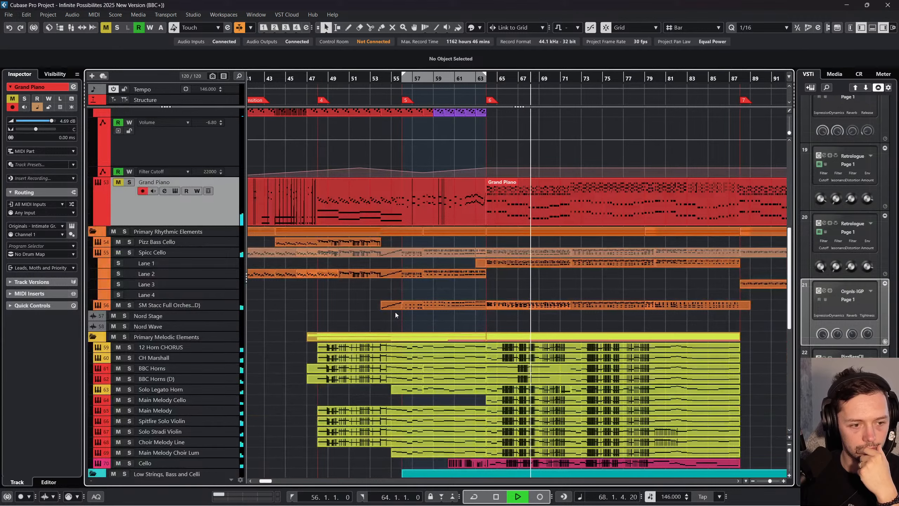
{"action": "scroll", "coordinate": [386, 304], "scroll_direction": "down", "scroll_amount": 2}
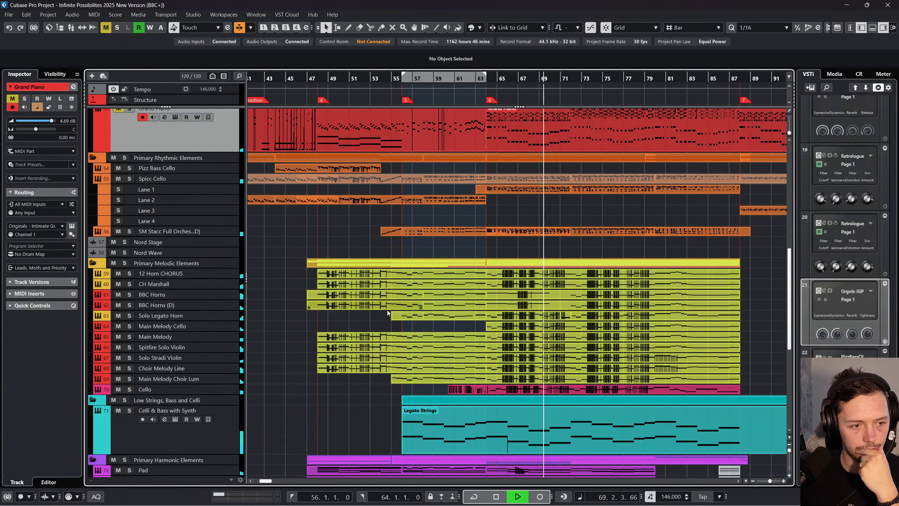
{"action": "scroll", "coordinate": [385, 312], "scroll_direction": "up", "scroll_amount": 2}
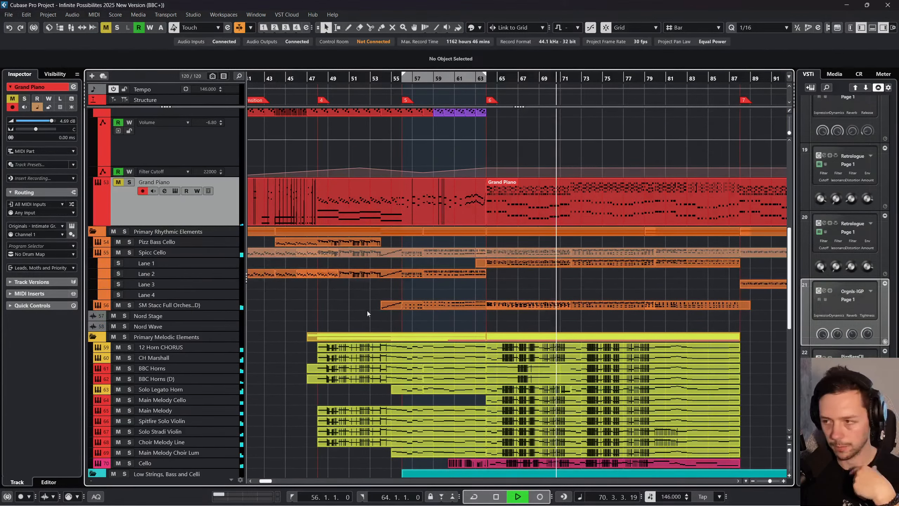
{"action": "left_click", "coordinate": [118, 182]}
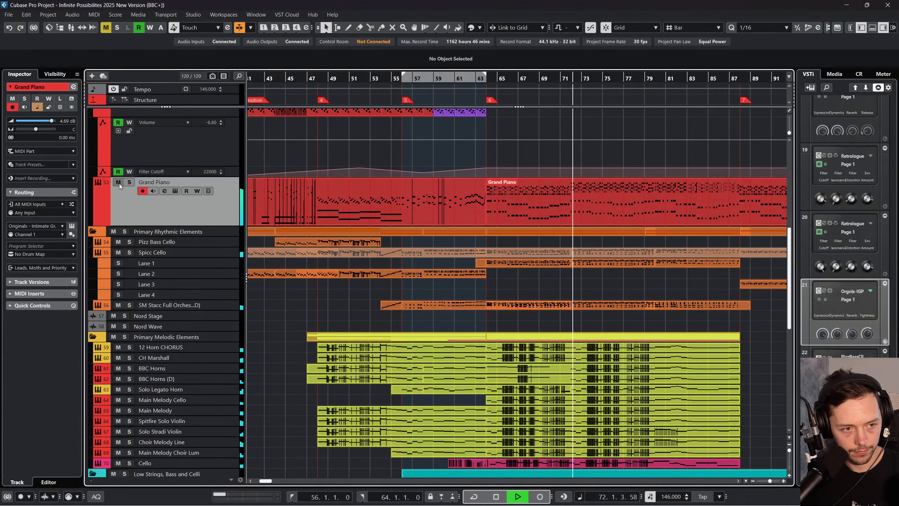
Place the Grand Piano's Compressor and Frequency in the first two insert slots and open the Compressor
{"action": "left_click", "coordinate": [165, 191]}
{"action": "left_click_drag", "start_coordinate": [380, 210], "coordinate": [391, 187]}
{"action": "left_click_drag", "start_coordinate": [405, 225], "coordinate": [401, 201]}
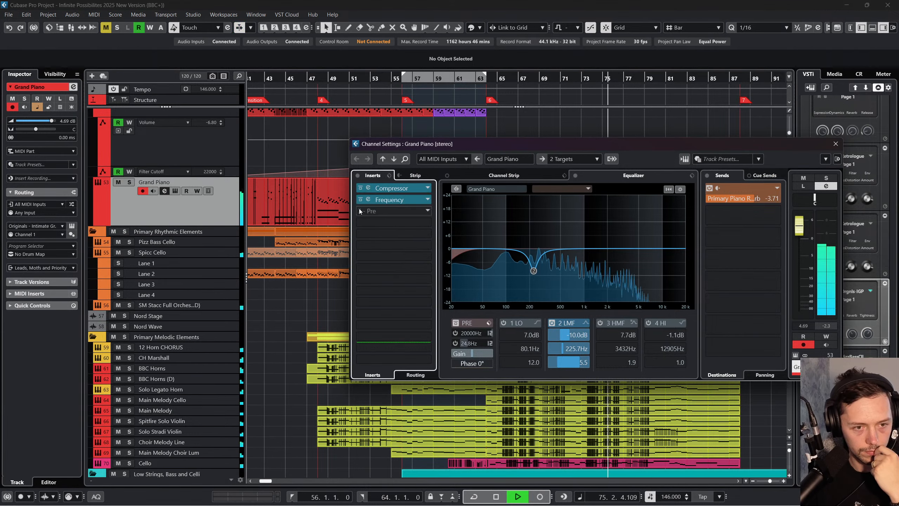
{"action": "left_click", "coordinate": [367, 187]}
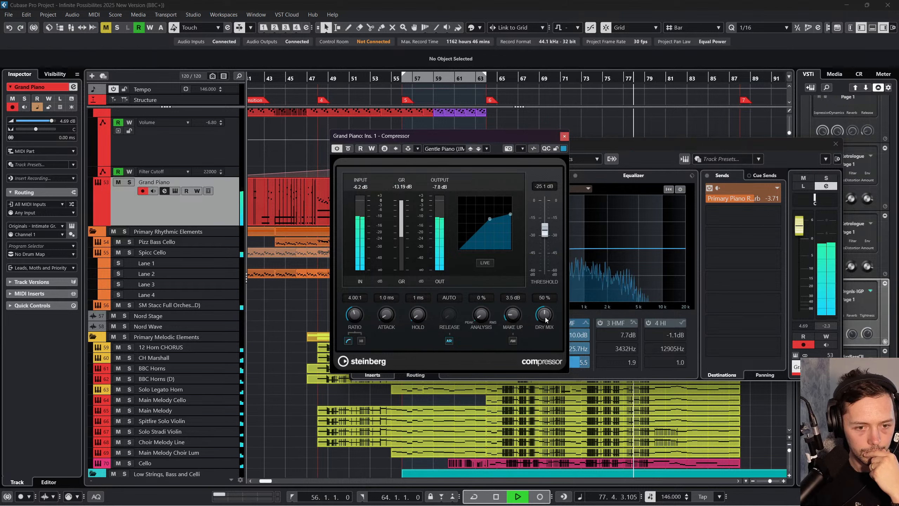
Try the Compressor's dry mix on the Grand Piano during playback, then close the Compressor and return to the channel settings
{"action": "mouse_move", "coordinate": [545, 316]}
{"action": "left_mouse_down"}
{"action": "mouse_move", "coordinate": [527, 463]}
{"action": "mouse_move", "coordinate": [541, 312]}
{"action": "left_mouse_up"}
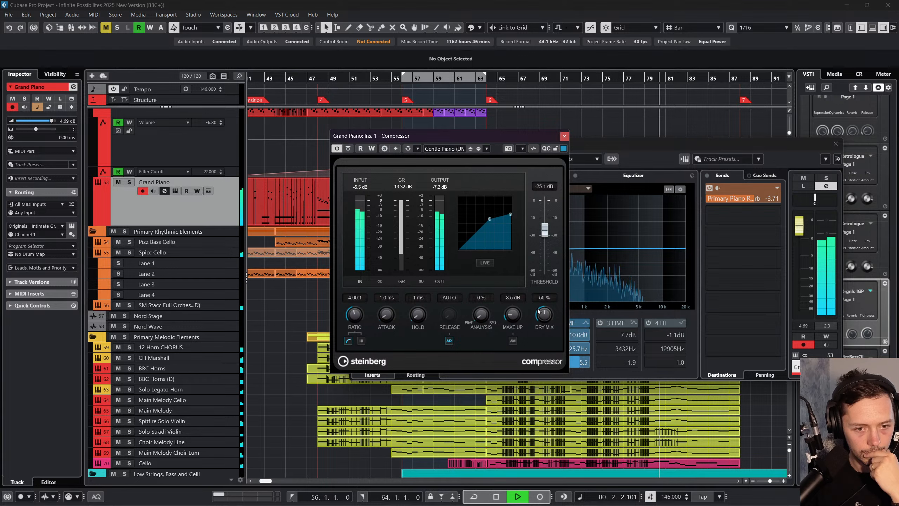
{"action": "left_click", "coordinate": [164, 191]}
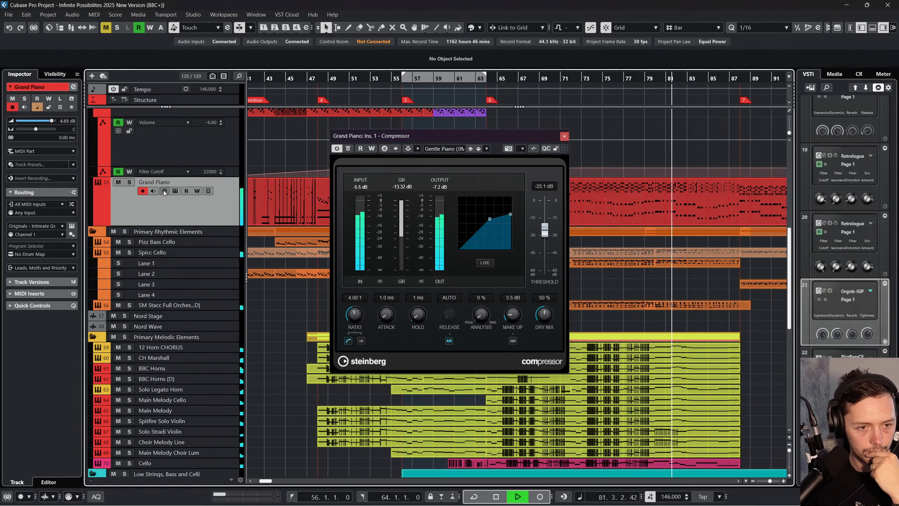
{"action": "left_click", "coordinate": [165, 191]}
{"action": "left_click", "coordinate": [564, 136]}
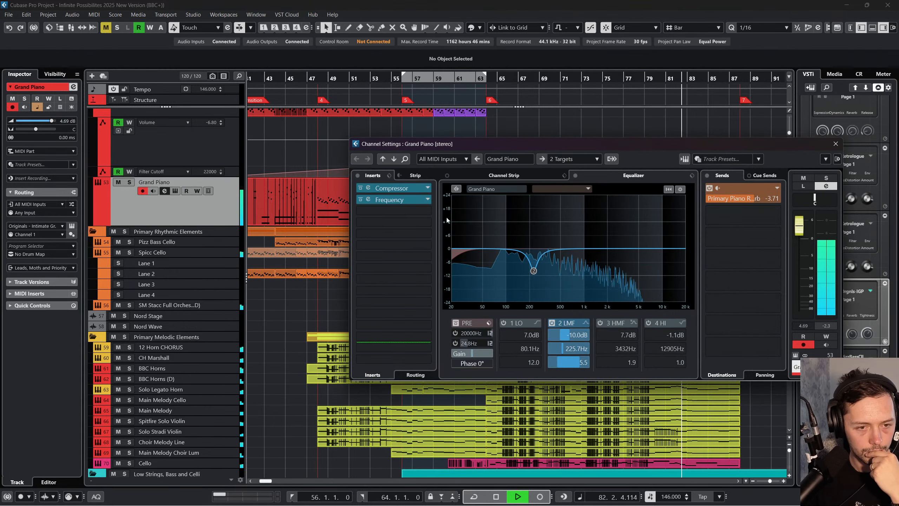
In the Grand Piano's Frequency insert, cut band 1 at 20 Hz to -24.0 dB and raise its Q to 4.7
{"action": "left_click", "coordinate": [370, 200]}
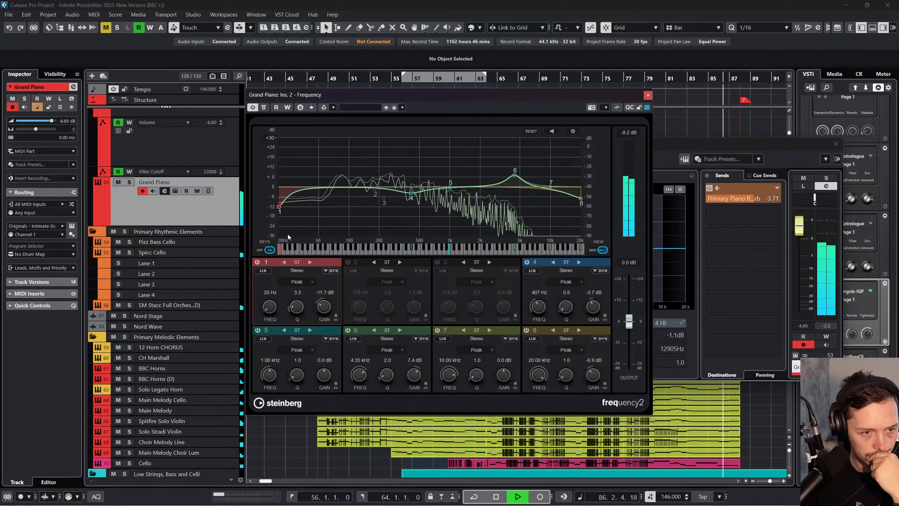
{"action": "left_click_drag", "start_coordinate": [280, 210], "coordinate": [275, 227]}
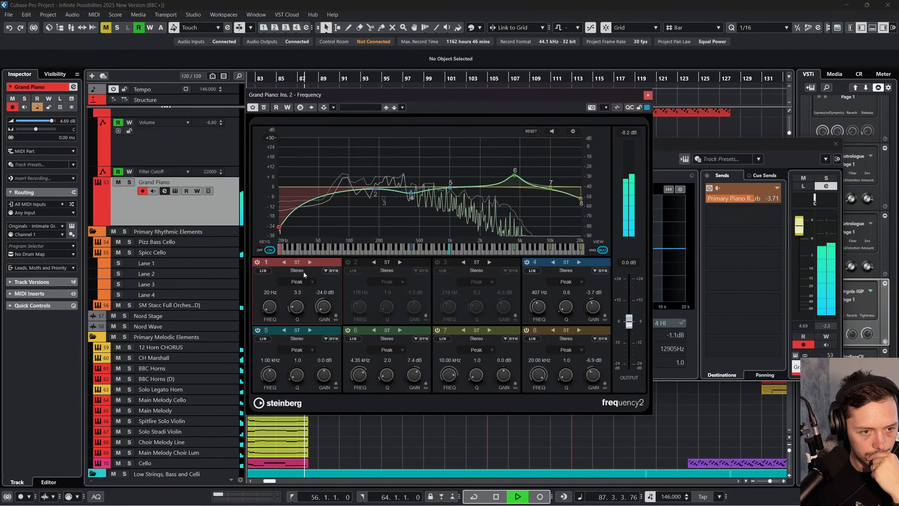
{"action": "scroll", "coordinate": [297, 307], "scroll_direction": "up", "scroll_amount": 5}
{"action": "scroll", "coordinate": [299, 307], "scroll_direction": "up", "scroll_amount": 2}
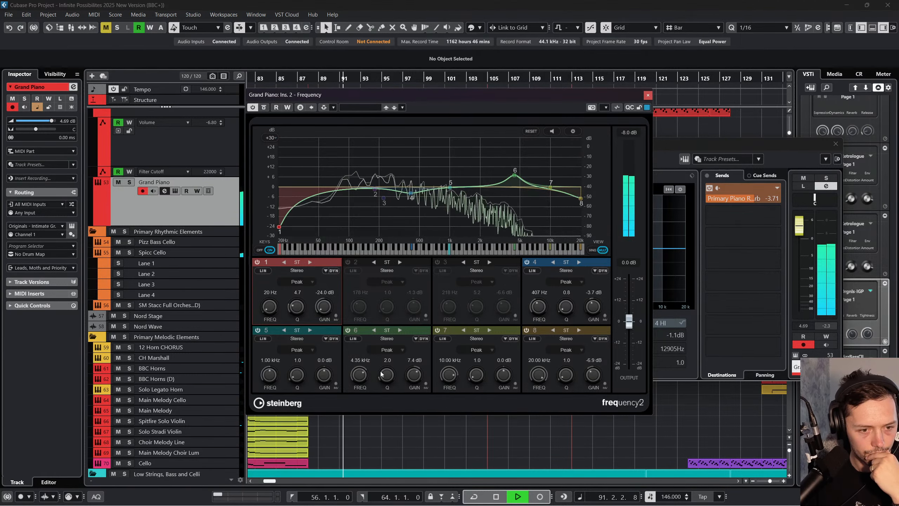
{"action": "scroll", "coordinate": [390, 376], "scroll_direction": "up", "scroll_amount": 4}
{"action": "scroll", "coordinate": [392, 377], "scroll_direction": "up", "scroll_amount": 5}
Stop playback and close the Frequency and Grand Piano channel settings windows
{"action": "key", "text": "space"}
{"action": "left_click", "coordinate": [648, 95]}
{"action": "left_click", "coordinate": [836, 143]}
Split the Grand Piano part at bar 160, where Structure section 11 begins
{"action": "scroll", "coordinate": [531, 283], "scroll_direction": "up", "scroll_amount": 5}
{"action": "scroll", "coordinate": [531, 283], "scroll_direction": "left", "scroll_amount": 5}
{"action": "left_click", "coordinate": [602, 348]}
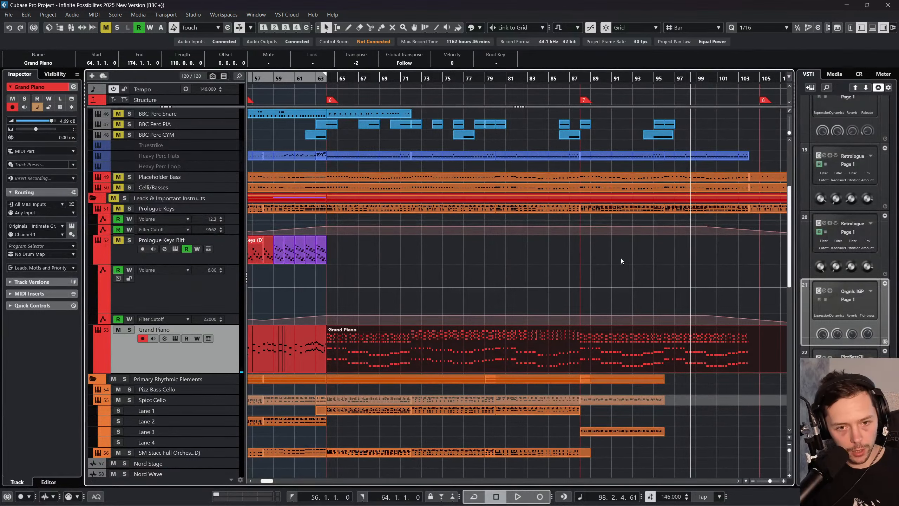
{"action": "scroll", "coordinate": [655, 317], "scroll_direction": "down", "scroll_amount": 3}
{"action": "scroll", "coordinate": [652, 318], "scroll_direction": "right", "scroll_amount": 15}
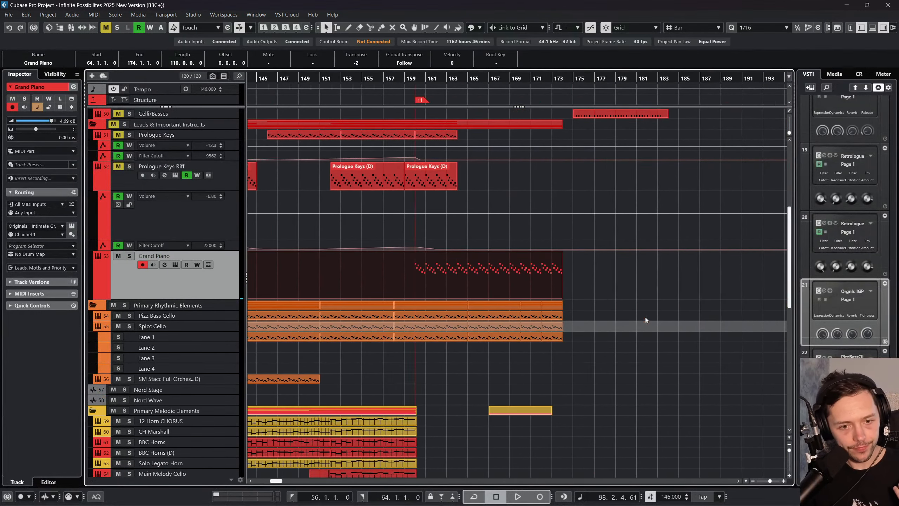
{"action": "right_click", "coordinate": [416, 262]}
{"action": "left_click", "coordinate": [460, 261]}
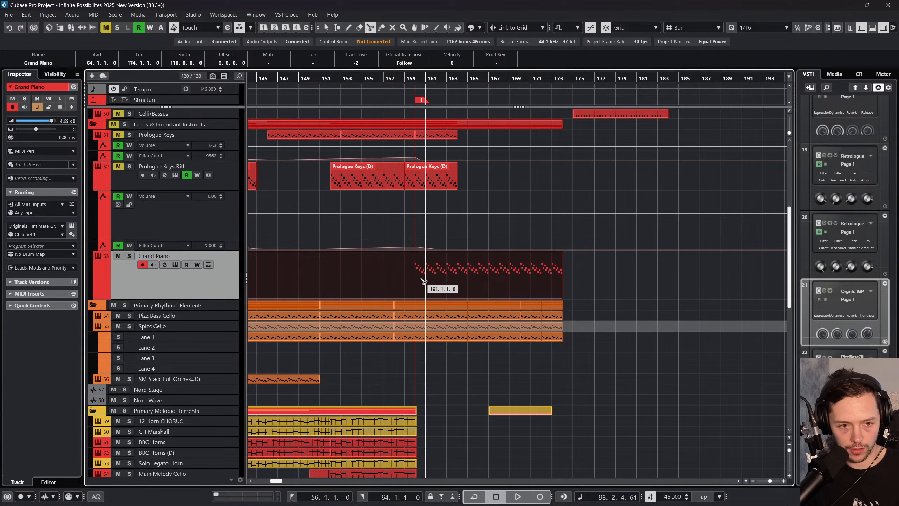
{"action": "left_click", "coordinate": [416, 280]}
{"action": "key", "text": "1"}
Split the long Grand Piano part at about bar 103, where its notes end, and return to object selection
{"action": "scroll", "coordinate": [388, 270], "scroll_direction": "left", "scroll_amount": 10}
{"action": "scroll", "coordinate": [390, 262], "scroll_direction": "right", "scroll_amount": 5}
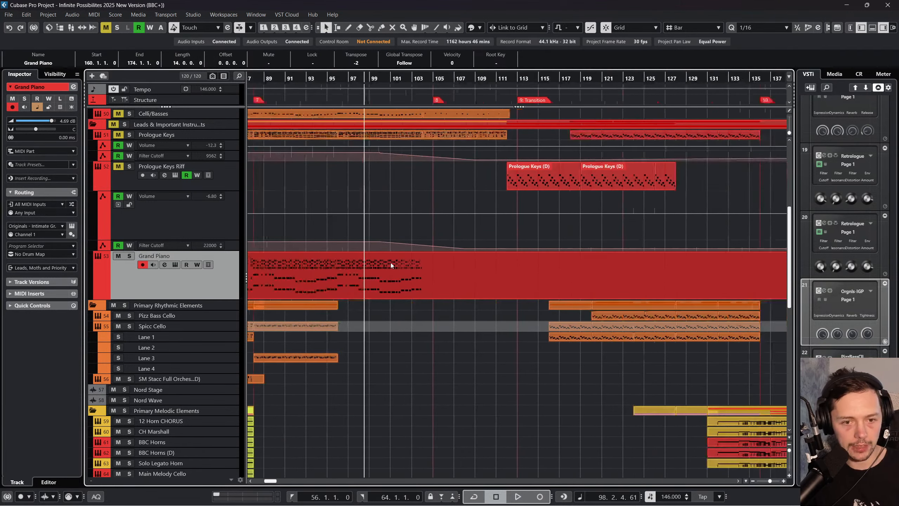
{"action": "right_click", "coordinate": [390, 262]}
{"action": "left_click", "coordinate": [440, 260]}
{"action": "right_click", "coordinate": [419, 282]}
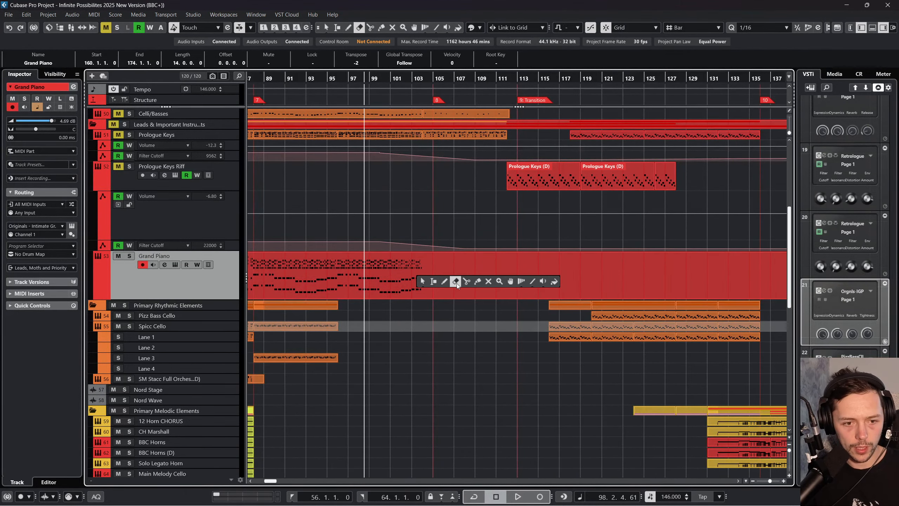
{"action": "left_click", "coordinate": [468, 283]}
{"action": "left_click", "coordinate": [421, 282]}
{"action": "right_click", "coordinate": [418, 282]}
{"action": "left_click", "coordinate": [420, 282]}
Play the arrangement from bar 17 and solo the Grand Piano track
{"action": "scroll", "coordinate": [389, 281], "scroll_direction": "left", "scroll_amount": 5}
{"action": "scroll", "coordinate": [389, 281], "scroll_direction": "left", "scroll_amount": 7}
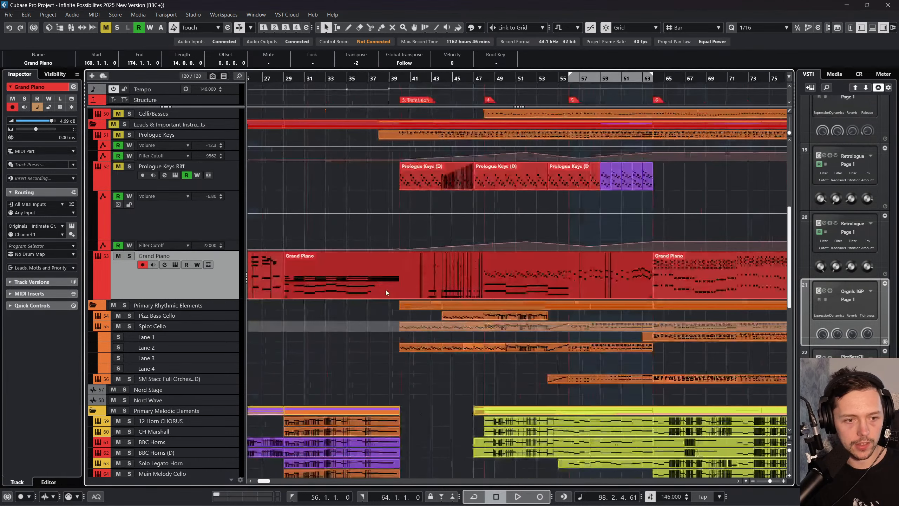
{"action": "left_click", "coordinate": [384, 81]}
{"action": "key", "text": "space"}
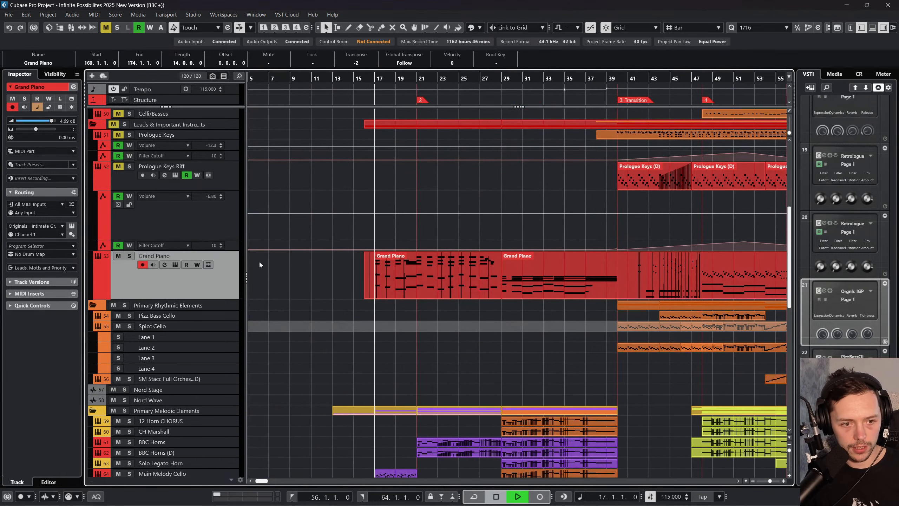
{"action": "left_click", "coordinate": [129, 255]}
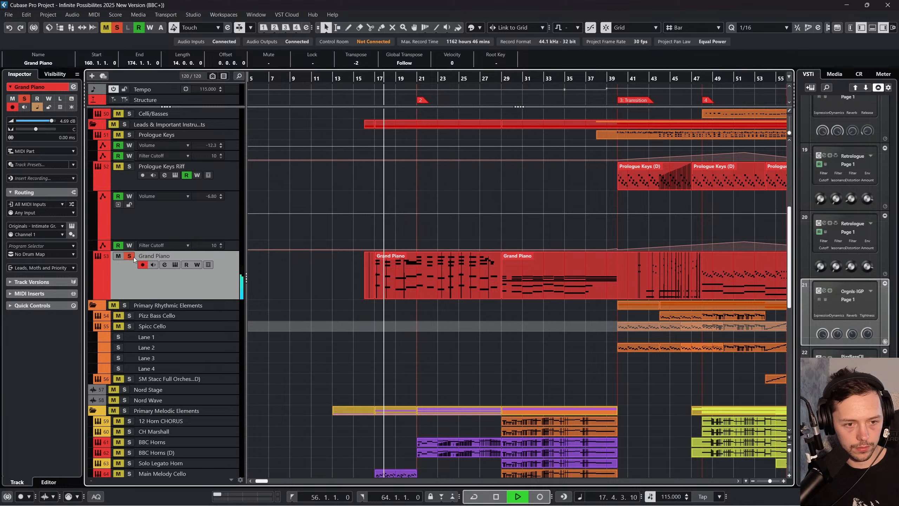
Try to glue the Grand Piano parts starting at bars 16, 17 and 29 together, and undo both joins
{"action": "right_click", "coordinate": [310, 278]}
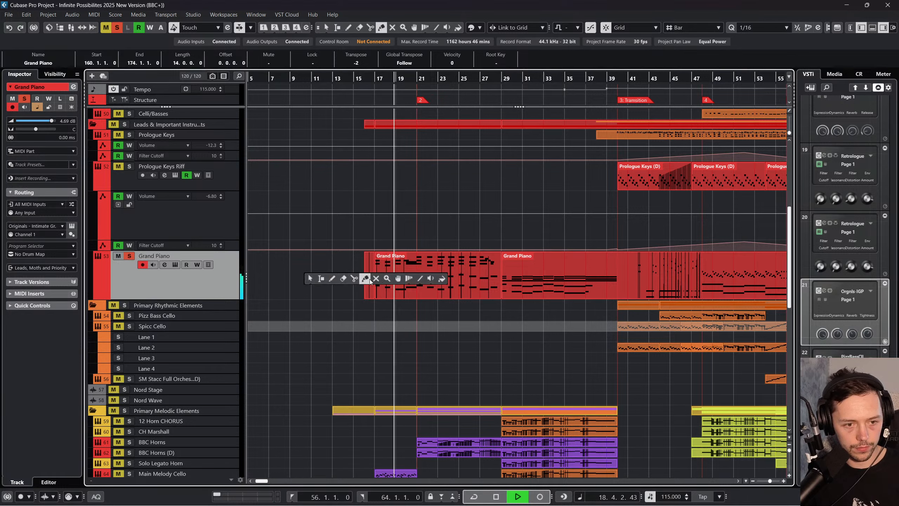
{"action": "left_click", "coordinate": [365, 279]}
{"action": "left_click", "coordinate": [388, 270]}
{"action": "left_click", "coordinate": [369, 275]}
{"action": "key", "text": "ctrl+z"}
{"action": "key", "text": "ctrl+z"}
{"action": "key", "text": "1"}
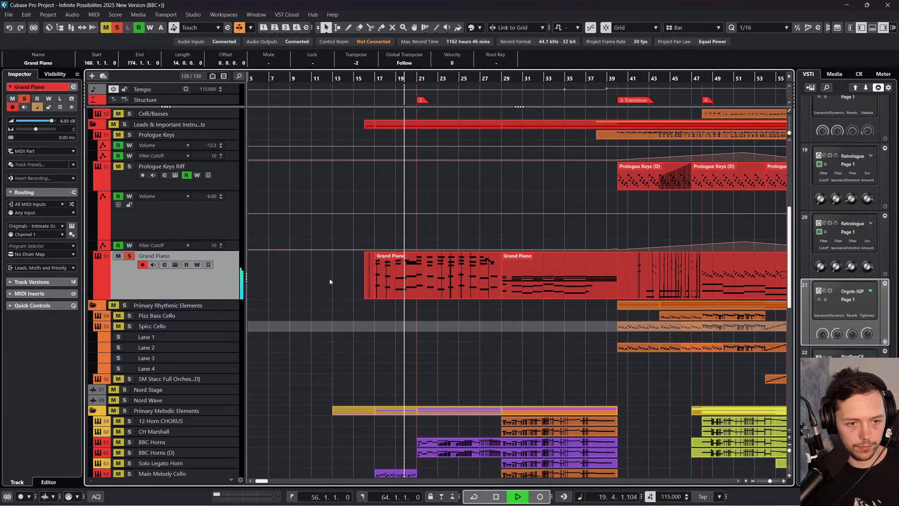
Split the Grand Piano part at bar 40, where the Transition section begins
{"action": "left_click", "coordinate": [456, 282]}
{"action": "left_click", "coordinate": [523, 279], "text": "shift"}
{"action": "right_click", "coordinate": [624, 284]}
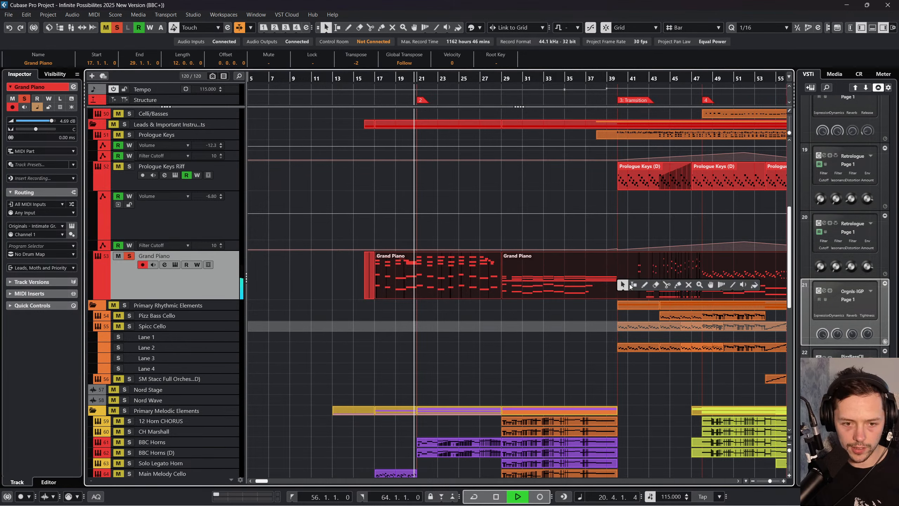
{"action": "left_click", "coordinate": [678, 285]}
{"action": "left_click", "coordinate": [634, 283]}
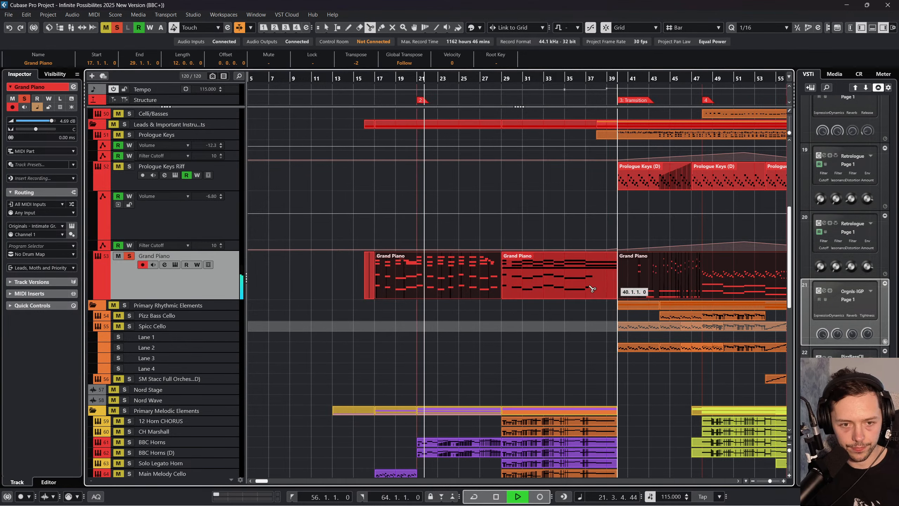
Glue the Grand Piano part starting at bar 17 to the one starting at bar 40
{"action": "right_click", "coordinate": [535, 287]}
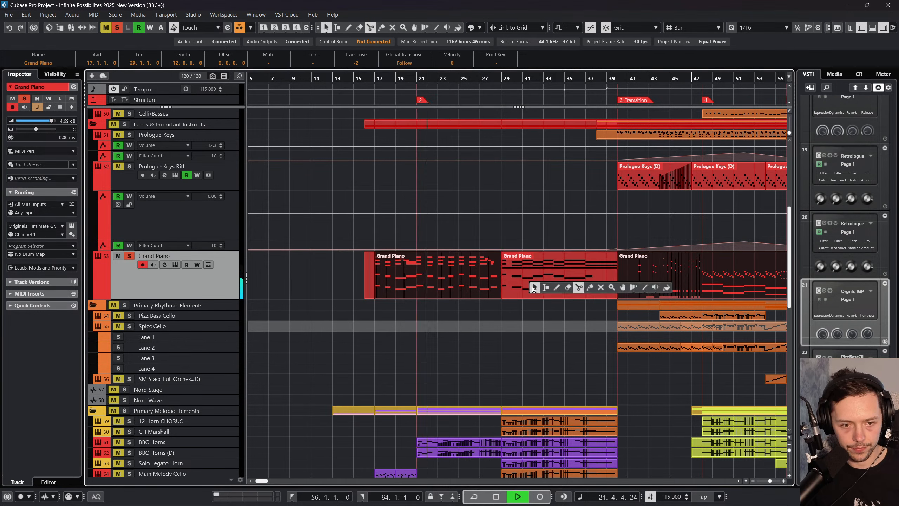
{"action": "left_click", "coordinate": [589, 287]}
{"action": "left_click", "coordinate": [498, 276]}
{"action": "key", "text": "1"}
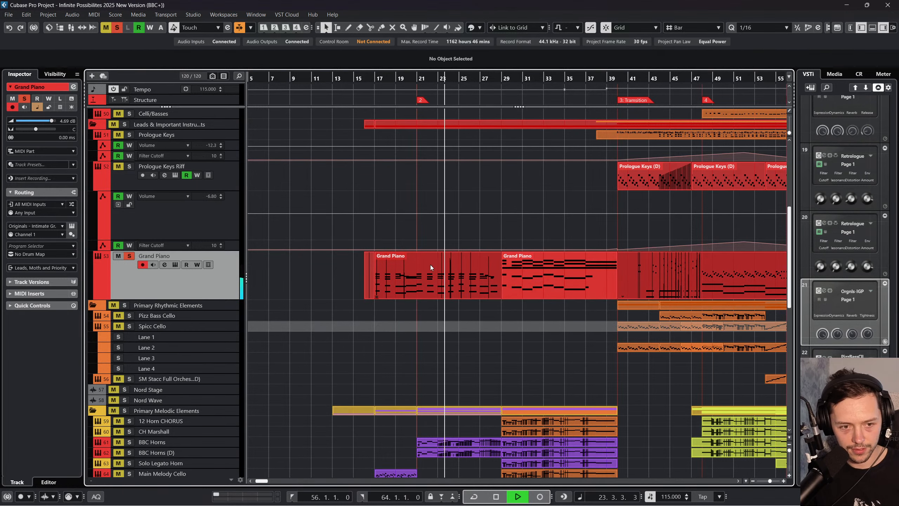
Open the glued Grand Piano part starting at bar 17 in the Key Editor and stop playback
{"action": "double_click", "coordinate": [430, 264]}
{"action": "scroll", "coordinate": [282, 378], "scroll_direction": "left", "scroll_amount": 4}
{"action": "right_click", "coordinate": [547, 254]}
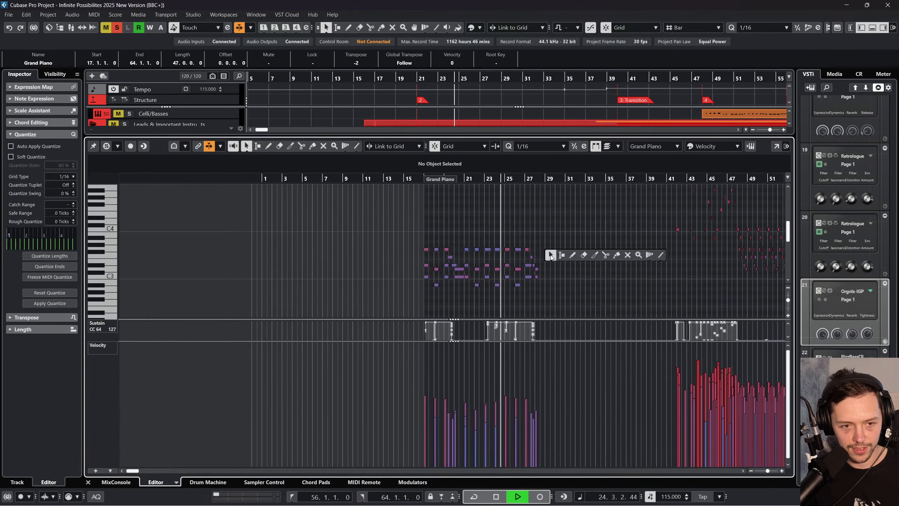
{"action": "left_click", "coordinate": [549, 255]}
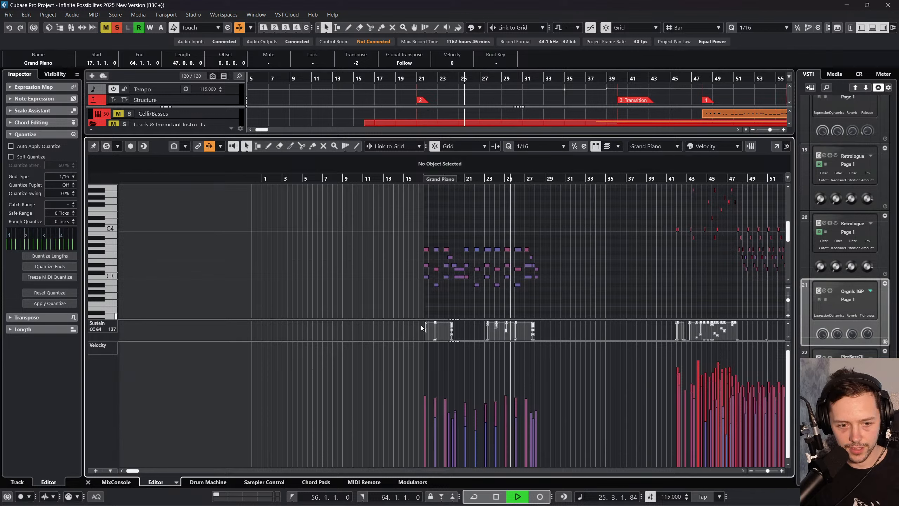
{"action": "key", "text": "space"}
Even out the velocities of the upper notes in bars 17 to 28 and raise them until the first note is at 86
{"action": "left_click_drag", "start_coordinate": [408, 211], "coordinate": [602, 288]}
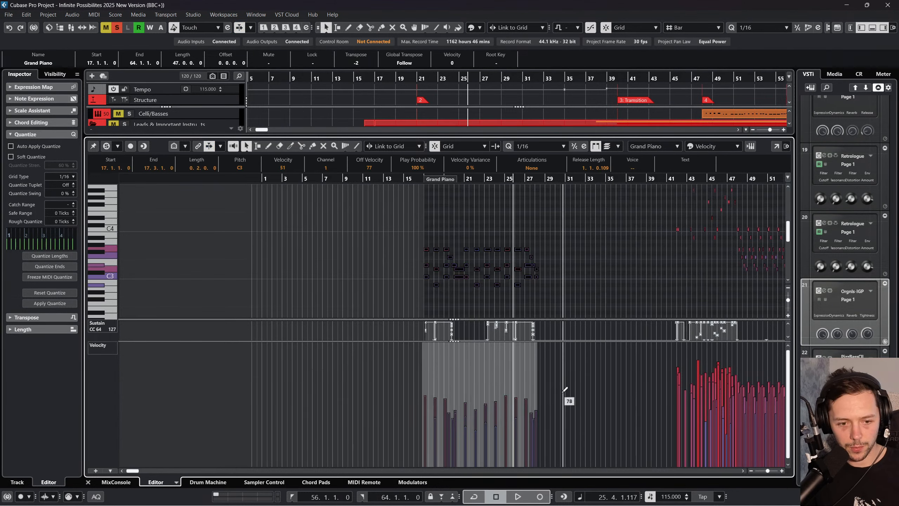
{"action": "left_click_drag", "start_coordinate": [536, 408], "coordinate": [538, 417]}
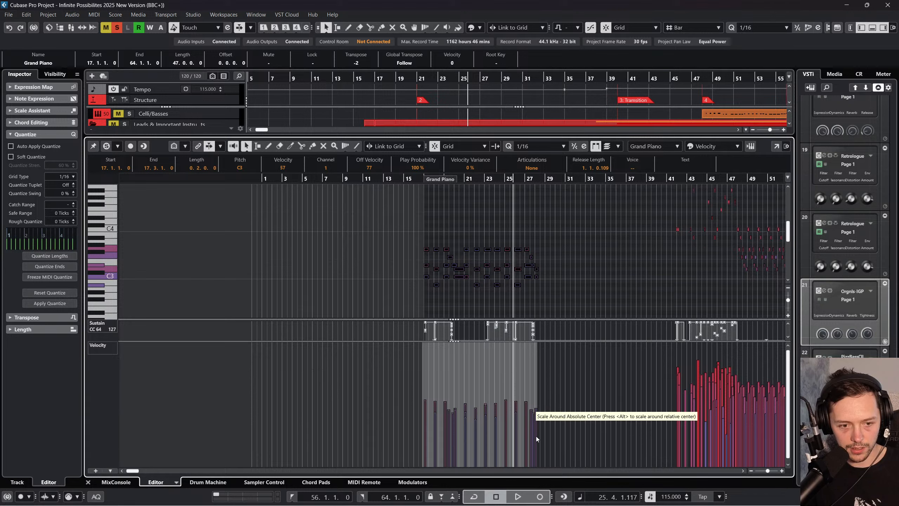
{"action": "left_click_drag", "start_coordinate": [525, 469], "coordinate": [523, 483]}
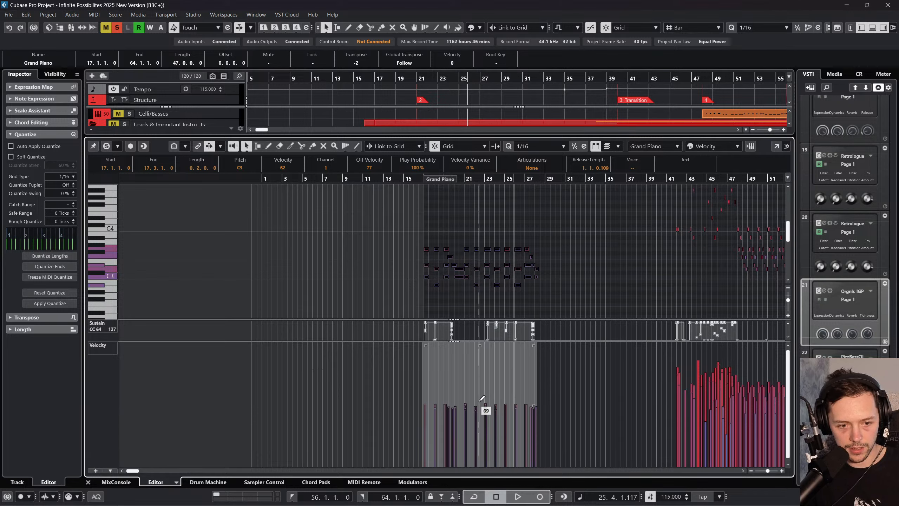
{"action": "left_click_drag", "start_coordinate": [477, 344], "coordinate": [483, 330]}
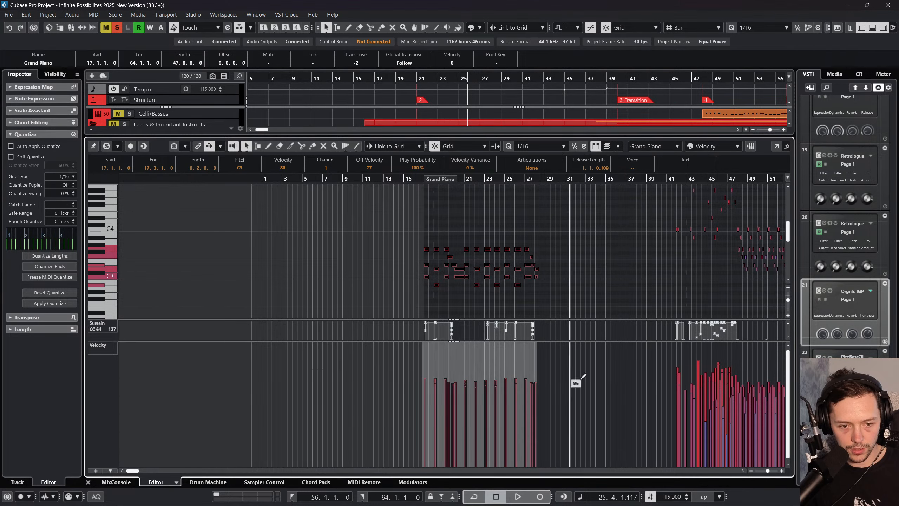
{"action": "scroll", "coordinate": [584, 378], "scroll_direction": "right", "scroll_amount": 6}
{"action": "scroll", "coordinate": [558, 387], "scroll_direction": "left", "scroll_amount": 5}
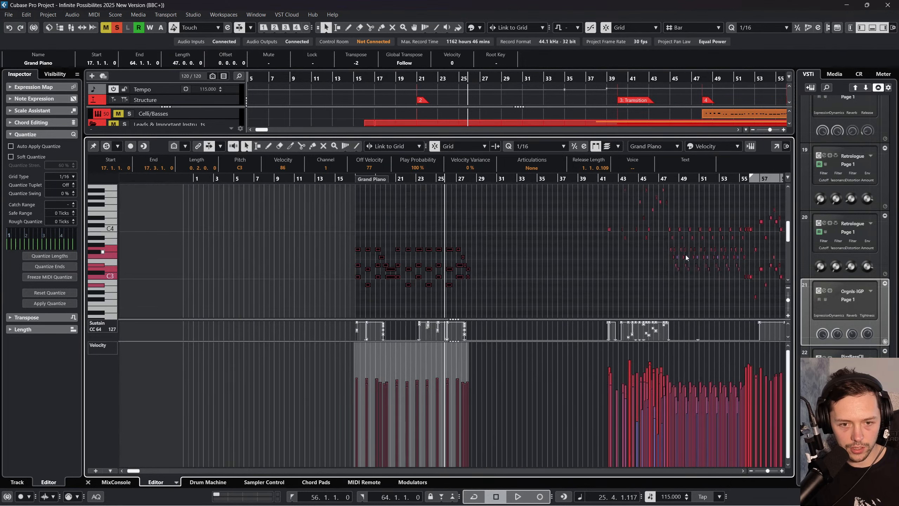
{"action": "left_click", "coordinate": [417, 276]}
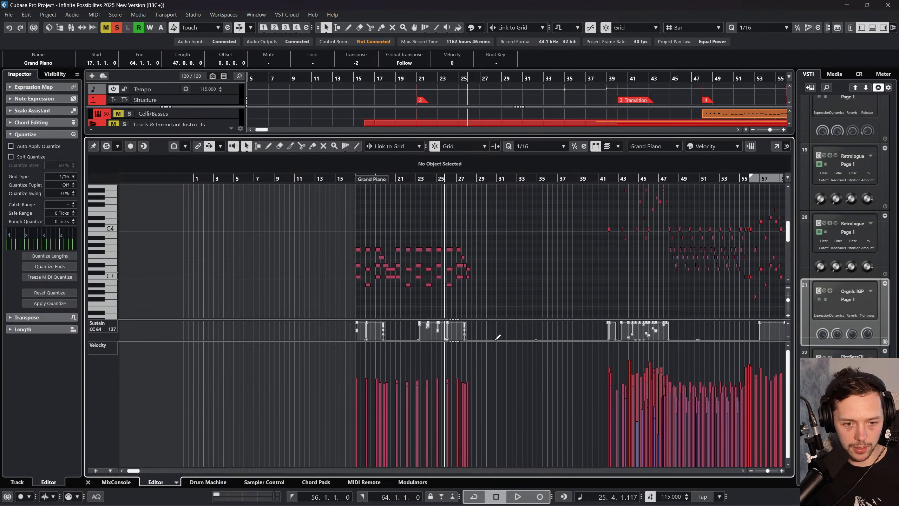
Enlarge the note area and raise the velocities of the bass notes in bars 17 to 28
{"action": "left_click_drag", "start_coordinate": [460, 319], "coordinate": [460, 388]}
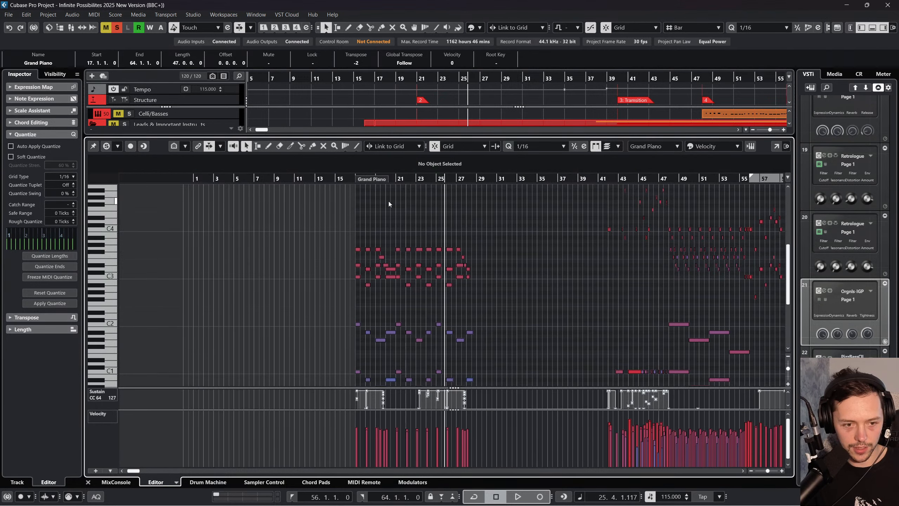
{"action": "left_click", "coordinate": [357, 171]}
{"action": "scroll", "coordinate": [390, 242], "scroll_direction": "down", "scroll_amount": 2}
{"action": "left_click_drag", "start_coordinate": [345, 277], "coordinate": [511, 348]}
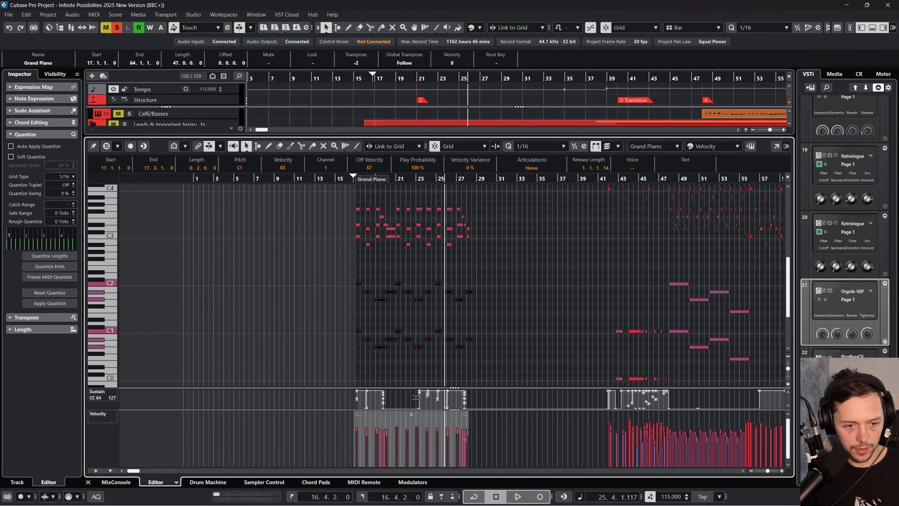
{"action": "left_click", "coordinate": [377, 257]}
Play the soloed Grand Piano from about bar 17 and stop at about bar 22
{"action": "left_click_drag", "start_coordinate": [355, 178], "coordinate": [356, 186]}
{"action": "key", "text": "space"}
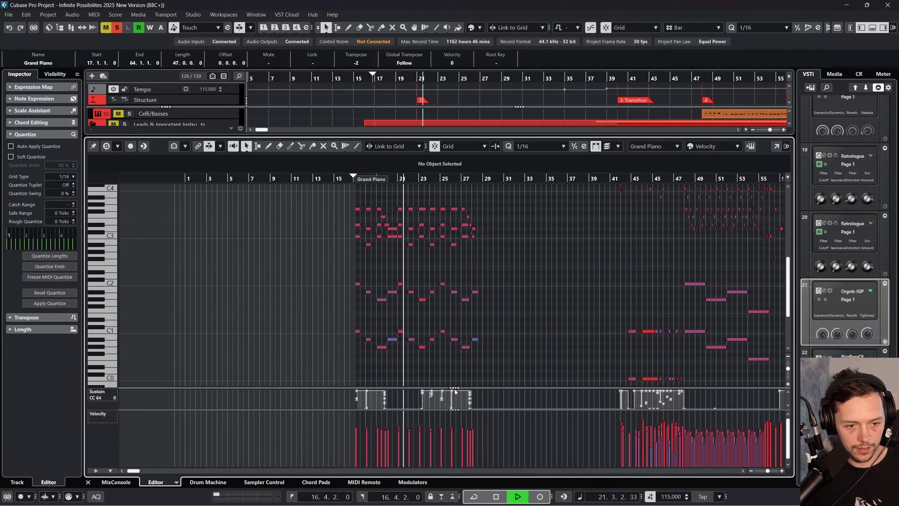
{"action": "key", "text": "space"}
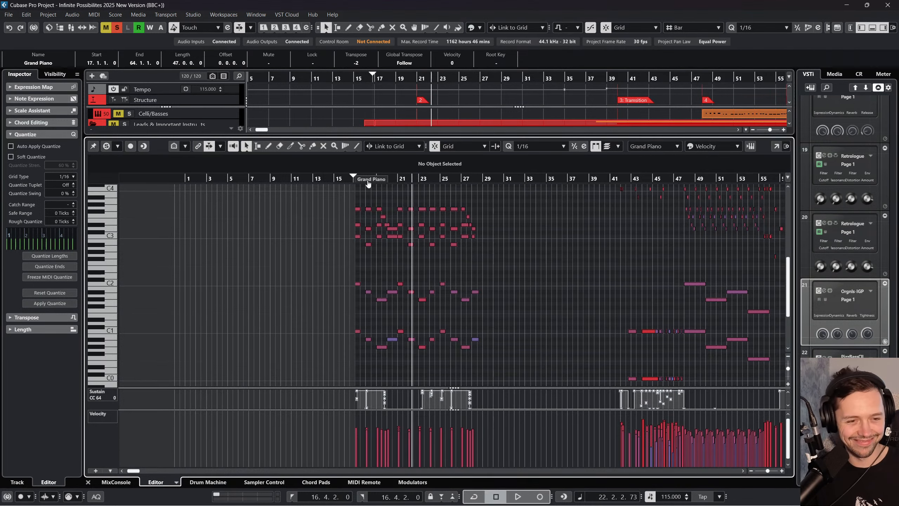
Zoom in on the Grand Piano notes in bars 17 to 28 and enlarge the Sustain controller lane
{"action": "scroll", "coordinate": [340, 201], "scroll_direction": "up", "scroll_amount": 4}
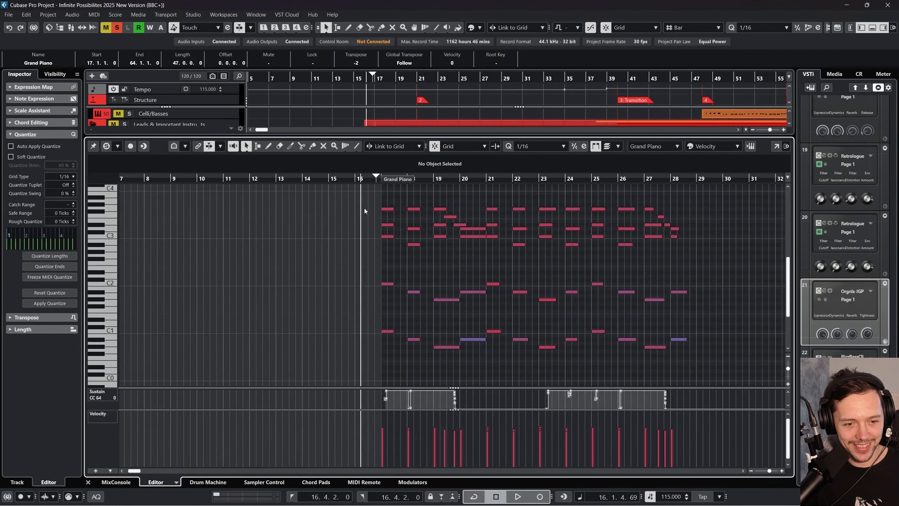
{"action": "scroll", "coordinate": [506, 328], "scroll_direction": "down", "scroll_amount": 3}
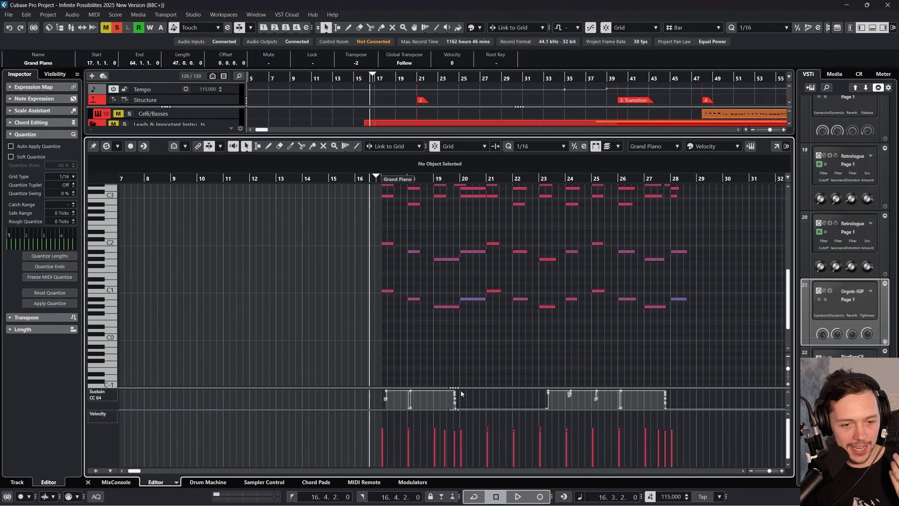
{"action": "left_click_drag", "start_coordinate": [455, 387], "coordinate": [507, 268]}
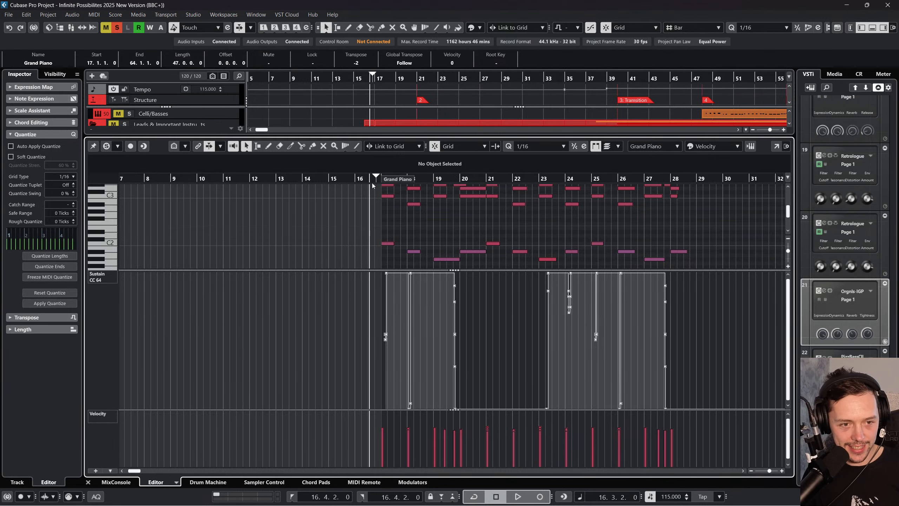
Move the first sustain pedal points forward to about 17.1.2 at value 127 and play the opening piano chords
{"action": "left_click_drag", "start_coordinate": [376, 180], "coordinate": [388, 198]}
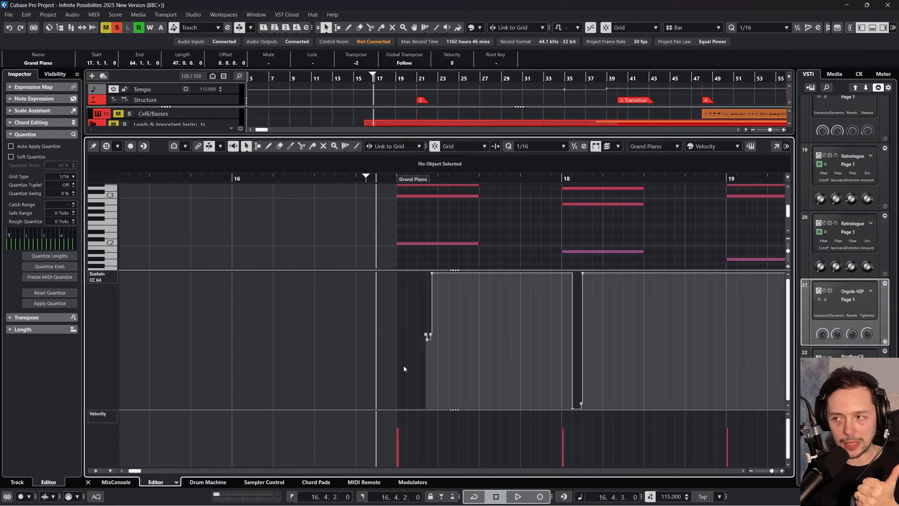
{"action": "left_click_drag", "start_coordinate": [439, 345], "coordinate": [403, 270]}
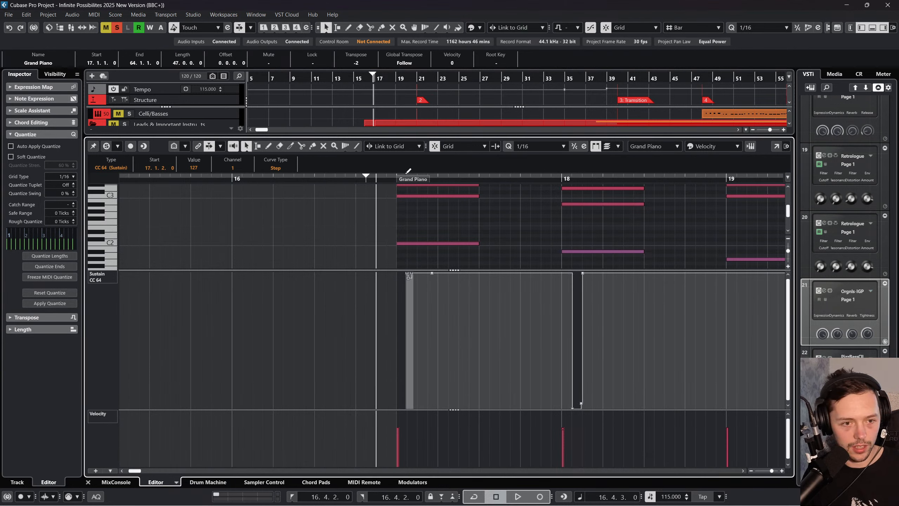
{"action": "key", "text": "space"}
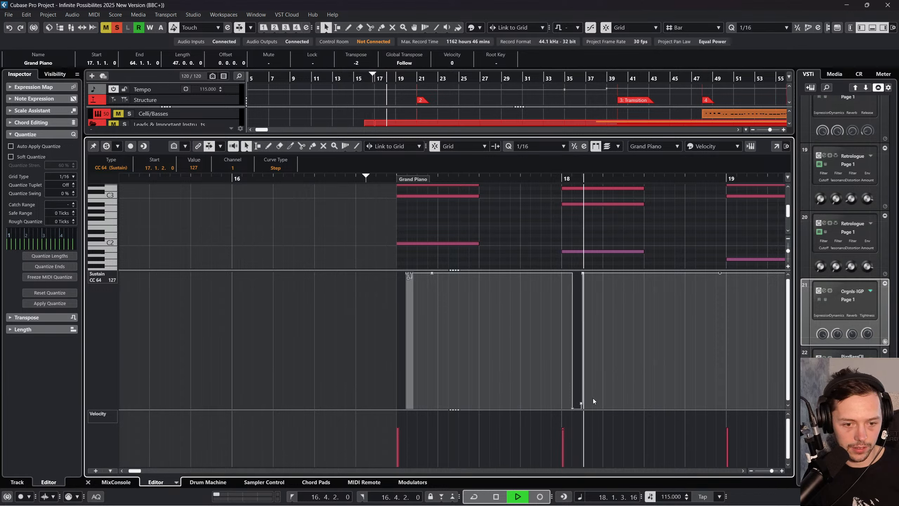
{"action": "key", "text": "space"}
Shift the second pedal change so sustain releases just before bar 18 and returns to 127 at 18.1.1, then play it
{"action": "left_click_drag", "start_coordinate": [573, 407], "coordinate": [561, 272]}
{"action": "left_click", "coordinate": [553, 178]}
{"action": "left_click_drag", "start_coordinate": [521, 177], "coordinate": [394, 179]}
{"action": "key", "text": "space"}
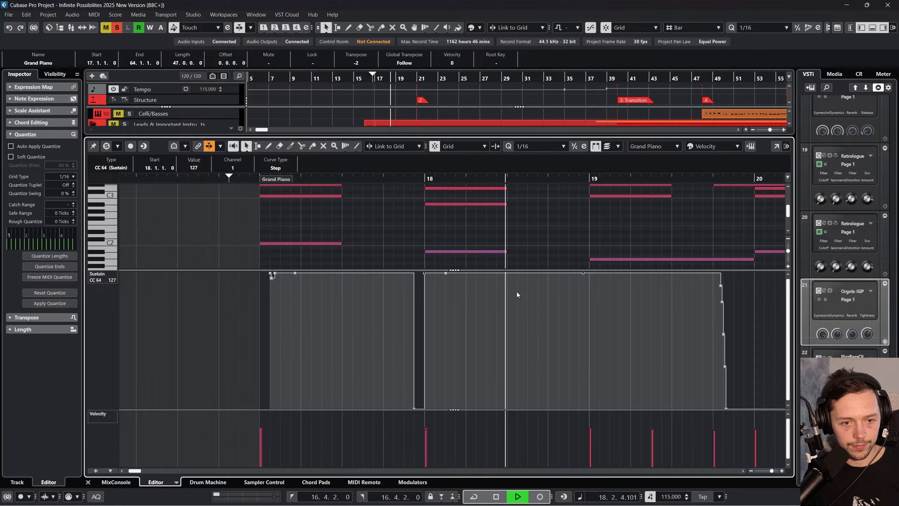
{"action": "key", "text": "space"}
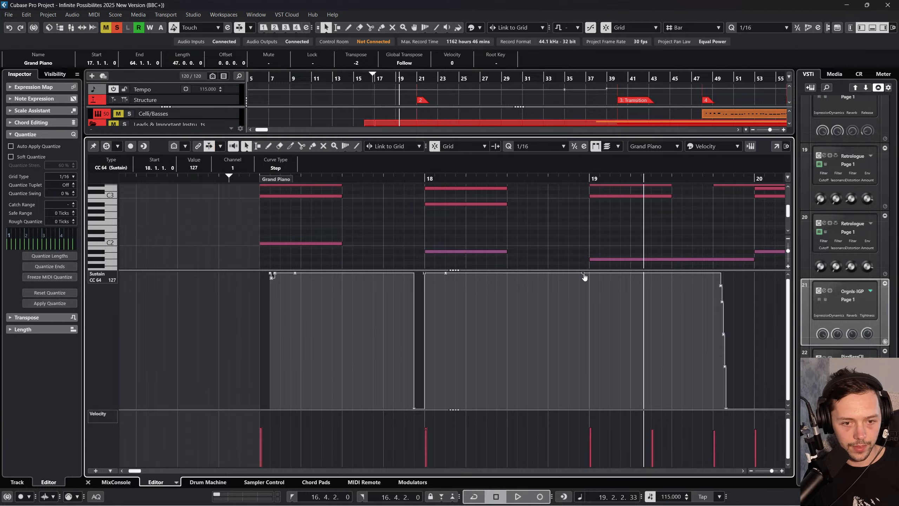
Delete the sustain points around bar 19 so the pedal stays held after the bar 18 change
{"action": "left_click_drag", "start_coordinate": [584, 274], "coordinate": [590, 395]}
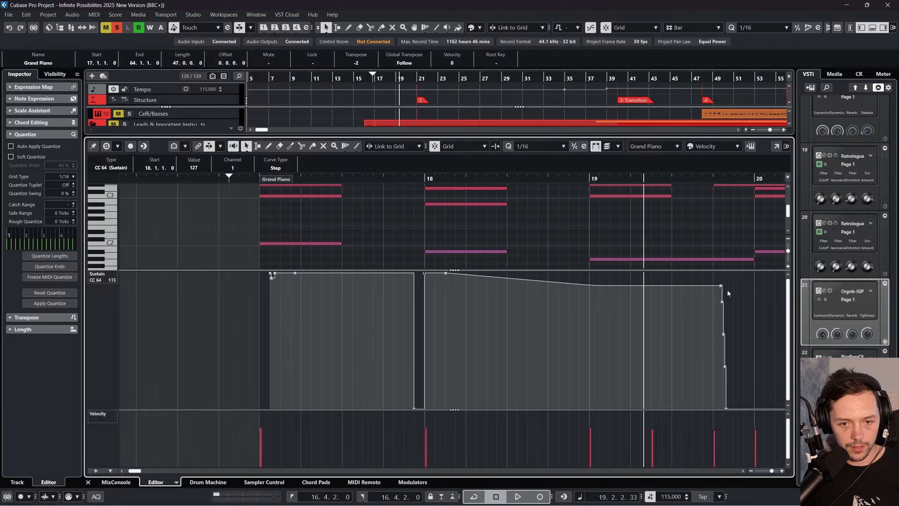
{"action": "left_click_drag", "start_coordinate": [741, 281], "coordinate": [690, 389]}
{"action": "key", "text": "Delete"}
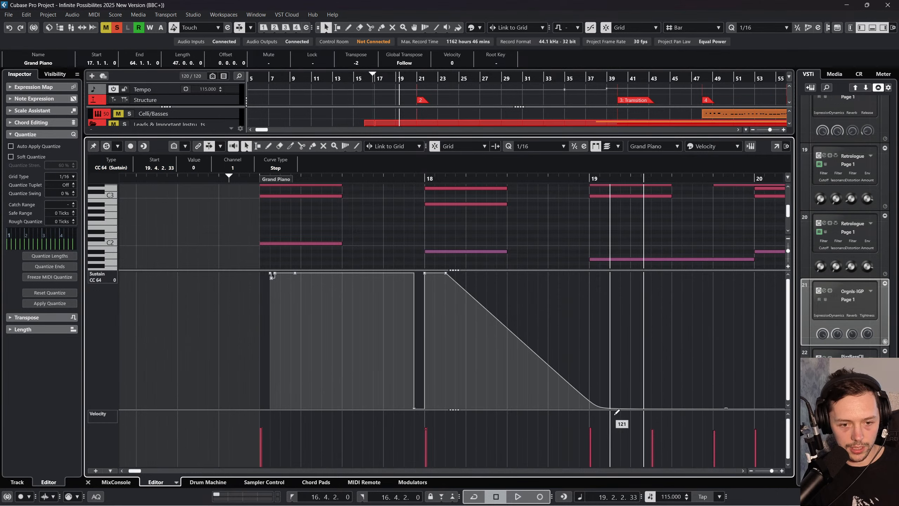
{"action": "left_click_drag", "start_coordinate": [595, 406], "coordinate": [572, 279]}
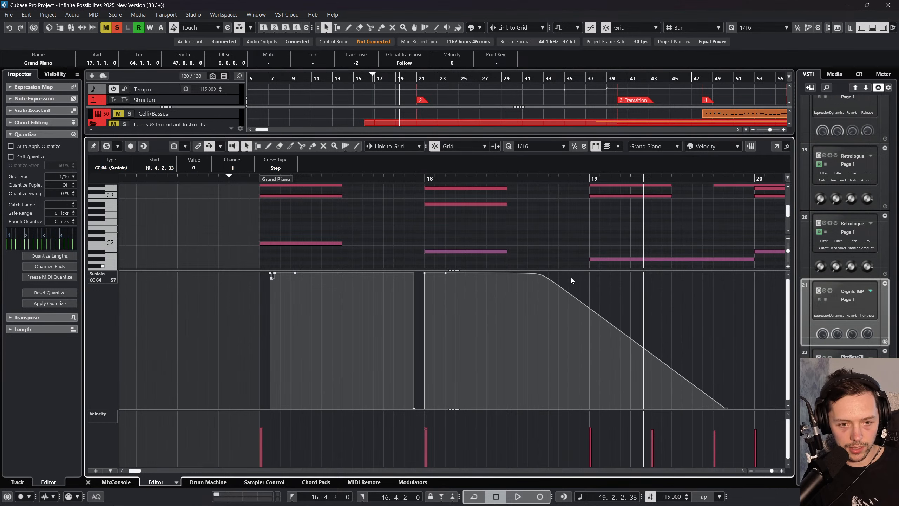
{"action": "left_click", "coordinate": [725, 408]}
{"action": "key", "text": "Delete"}
{"action": "key", "text": "Delete"}
{"action": "scroll", "coordinate": [698, 385], "scroll_direction": "right", "scroll_amount": 3}
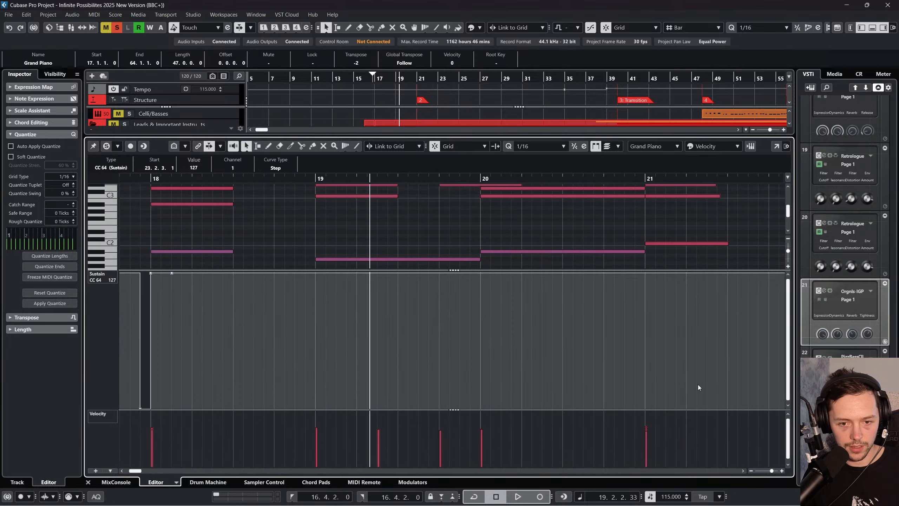
Delete the remaining sustain points through the end of the piano notes in bar 28
{"action": "scroll", "coordinate": [698, 384], "scroll_direction": "right", "scroll_amount": 12}
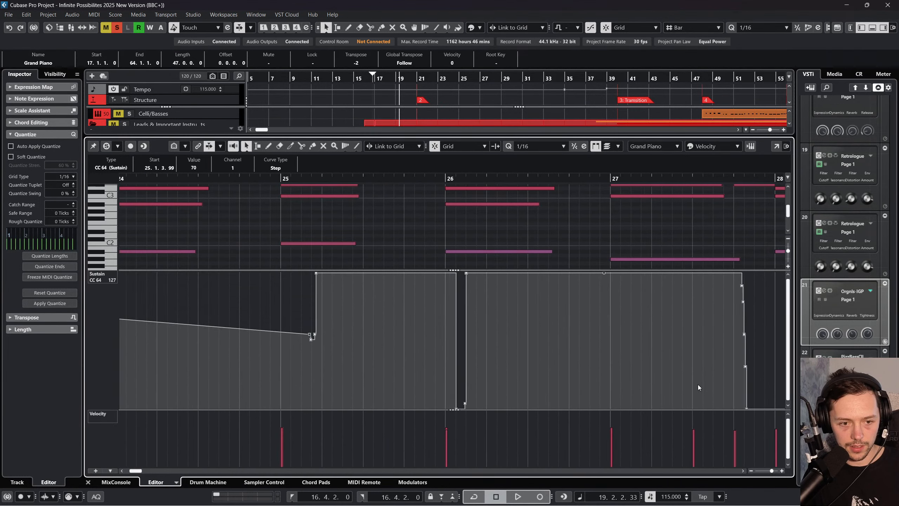
{"action": "key", "text": "Delete"}
{"action": "key", "text": "Delete"}
{"action": "key", "text": "Delete"}
{"action": "key", "text": "Delete"}
{"action": "key", "text": "Delete"}
{"action": "key", "text": "Delete"}
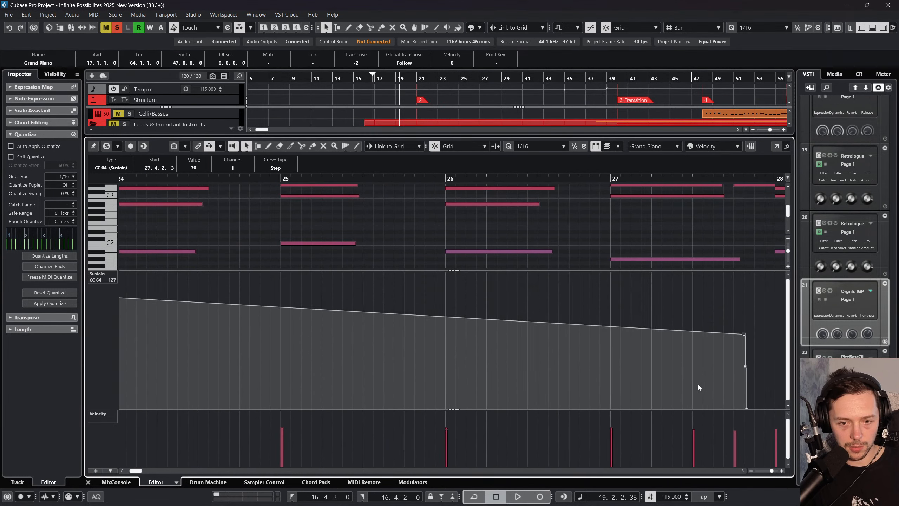
{"action": "key", "text": "Delete"}
{"action": "scroll", "coordinate": [697, 384], "scroll_direction": "right", "scroll_amount": 6}
{"action": "key", "text": "Delete"}
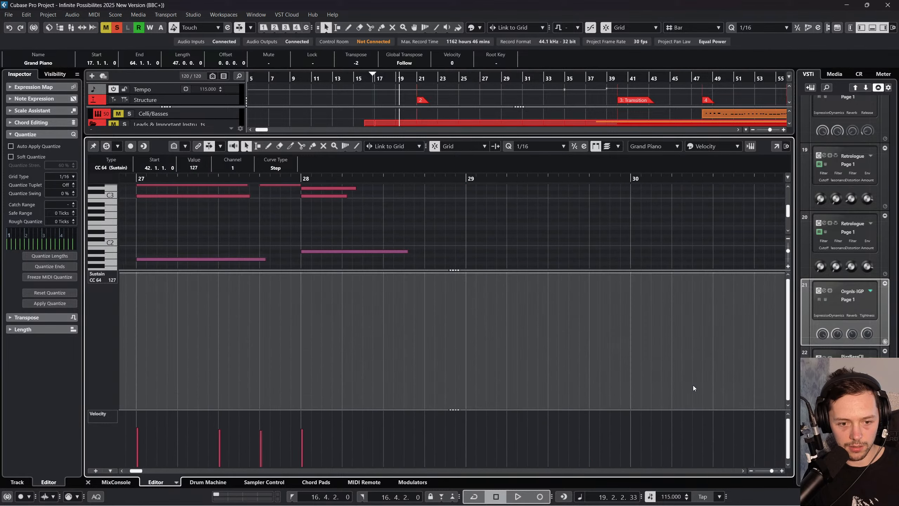
Play the piano from the middle of bar 17 and stop near the end of bar 20
{"action": "scroll", "coordinate": [693, 385], "scroll_direction": "left", "scroll_amount": 20}
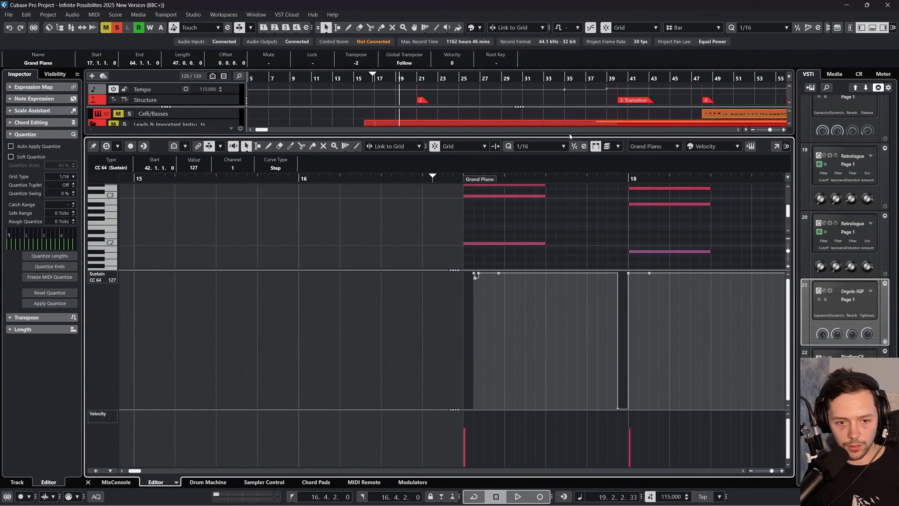
{"action": "left_click_drag", "start_coordinate": [535, 175], "coordinate": [504, 176]}
{"action": "left_click", "coordinate": [566, 177]}
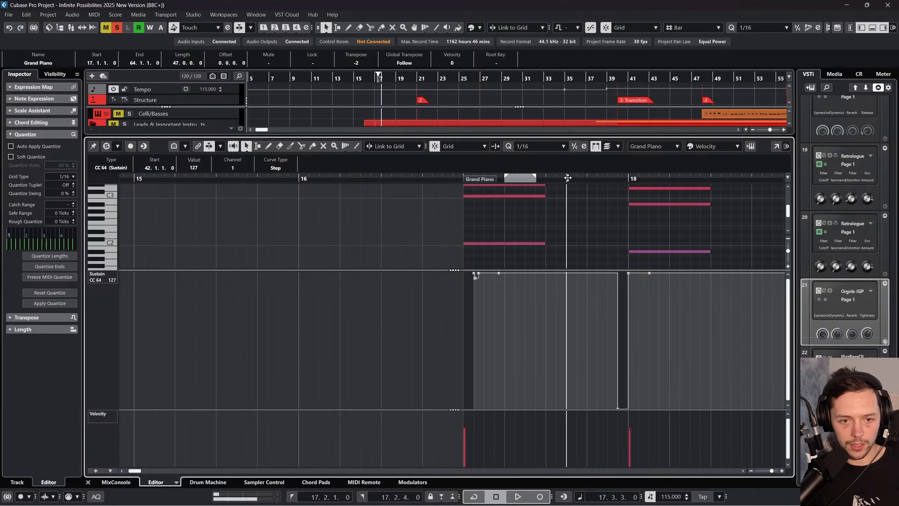
{"action": "key", "text": "space"}
{"action": "scroll", "coordinate": [559, 208], "scroll_direction": "right", "scroll_amount": 4}
{"action": "right_click", "coordinate": [501, 243]}
{"action": "left_click", "coordinate": [485, 230]}
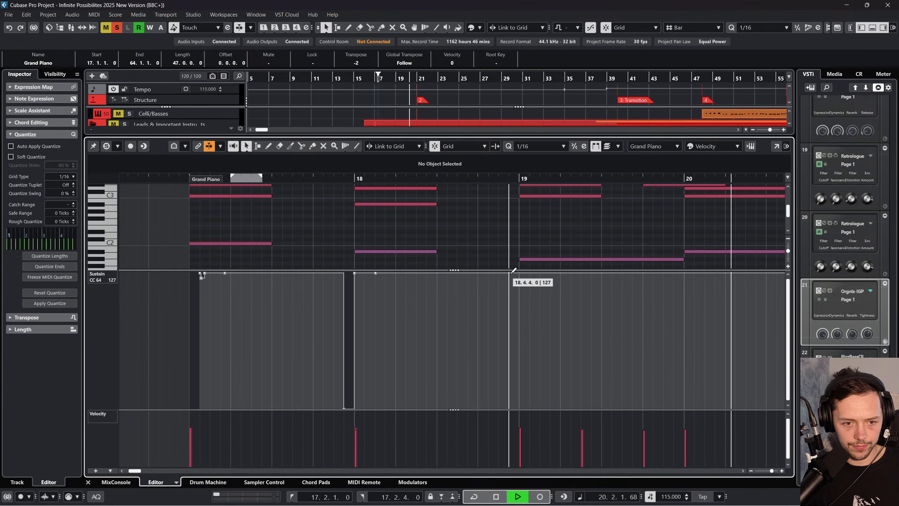
{"action": "key", "text": "space"}
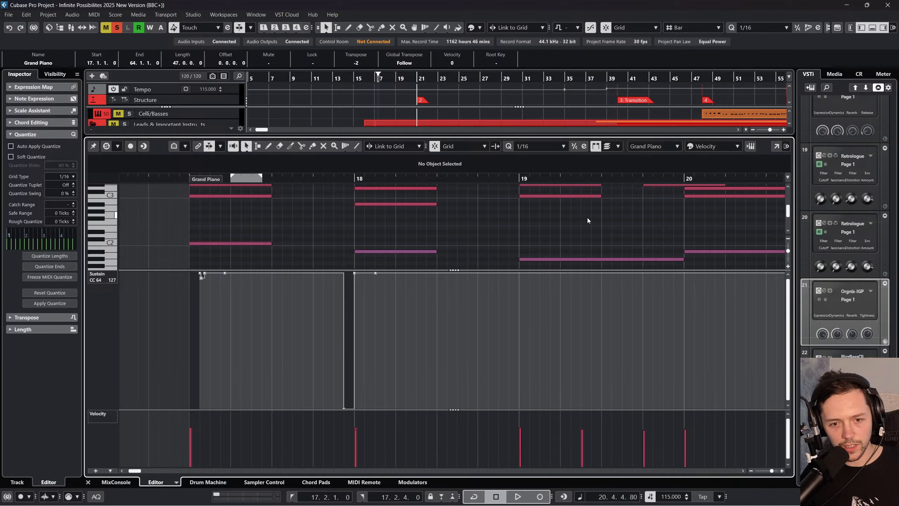
Audition the G#1 and A#1 bass notes in bars 19 and 20
{"action": "left_click", "coordinate": [623, 259]}
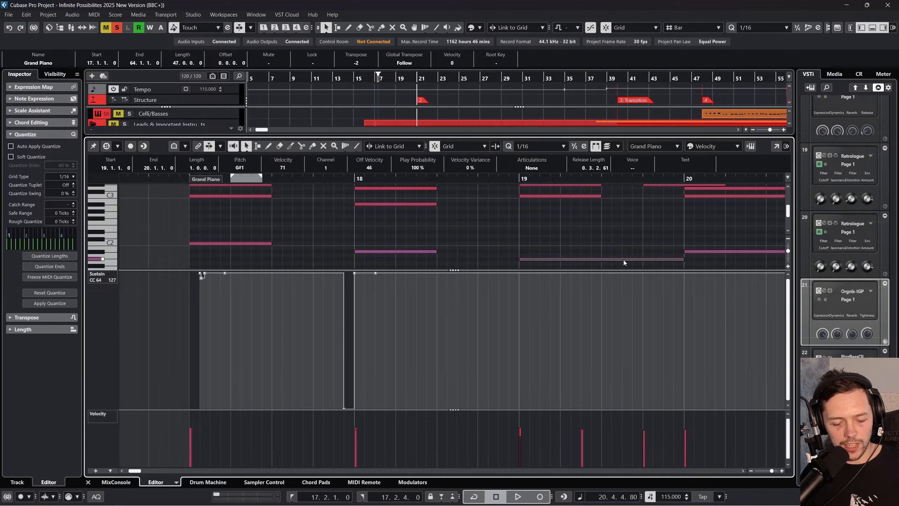
{"action": "left_click", "coordinate": [711, 252]}
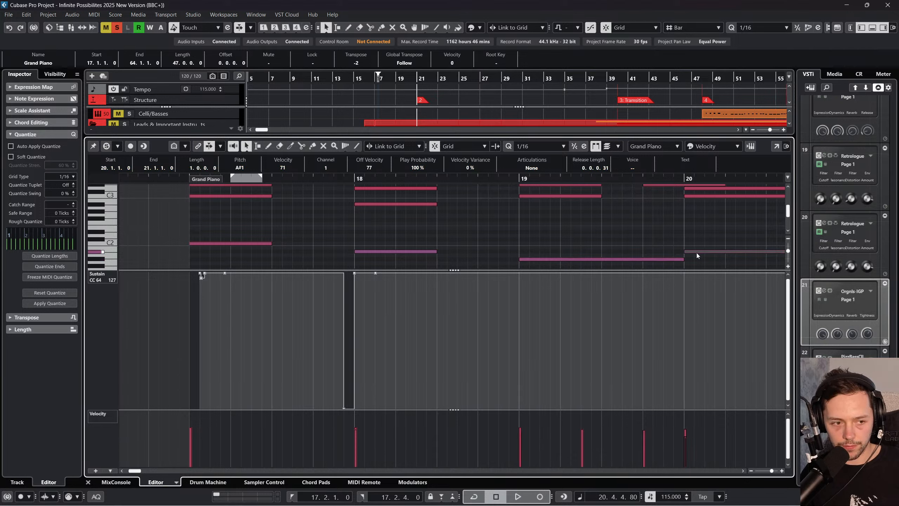
{"action": "left_click", "coordinate": [671, 258]}
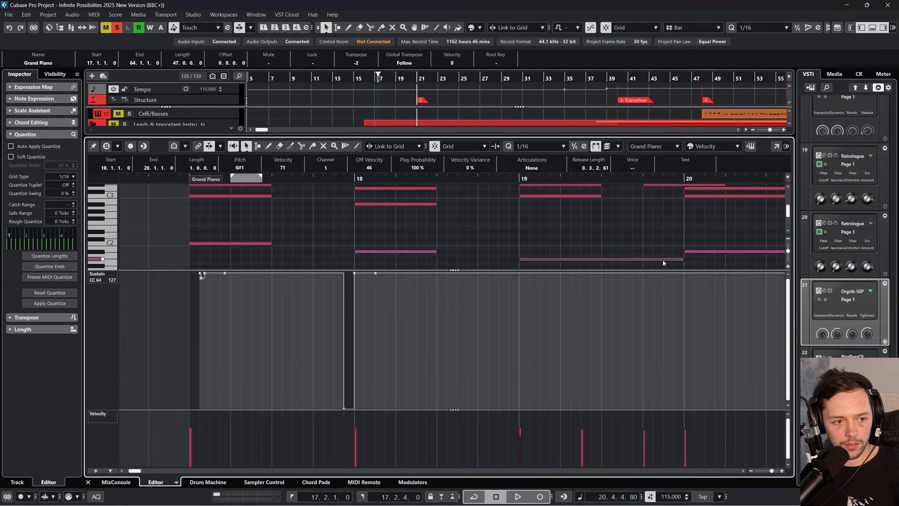
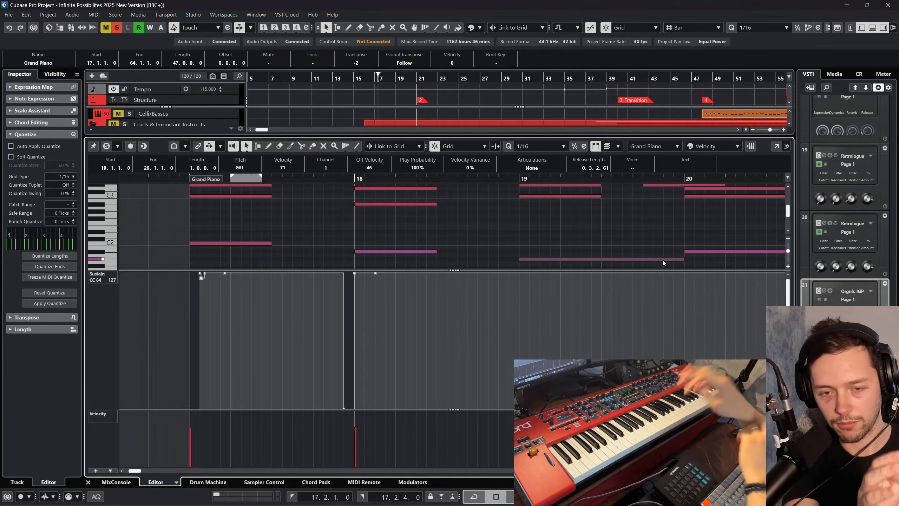
Add a pedal release to 0 around the start of bar 19 with sustain at 127 on both sides, and play it
{"action": "scroll", "coordinate": [473, 231], "scroll_direction": "down", "scroll_amount": 1}
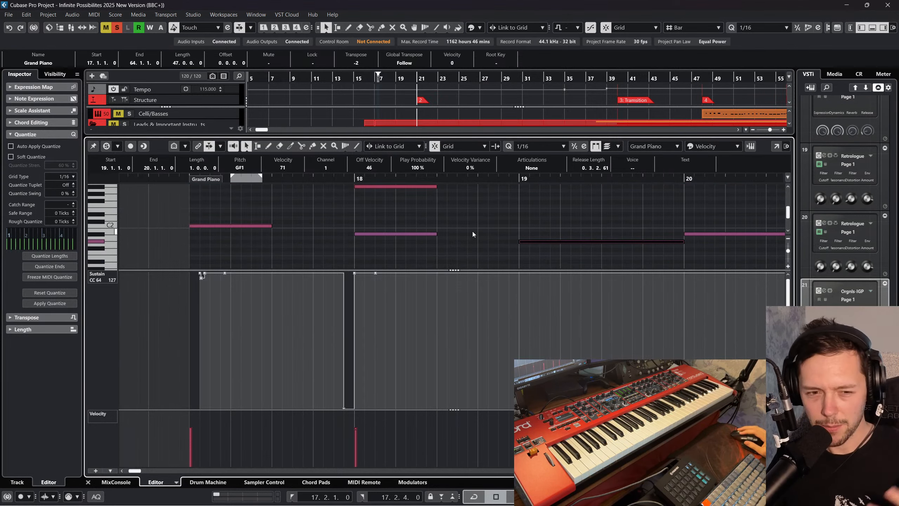
{"action": "scroll", "coordinate": [473, 232], "scroll_direction": "down", "scroll_amount": 3}
{"action": "left_click", "coordinate": [473, 232]}
{"action": "left_click", "coordinate": [354, 178]}
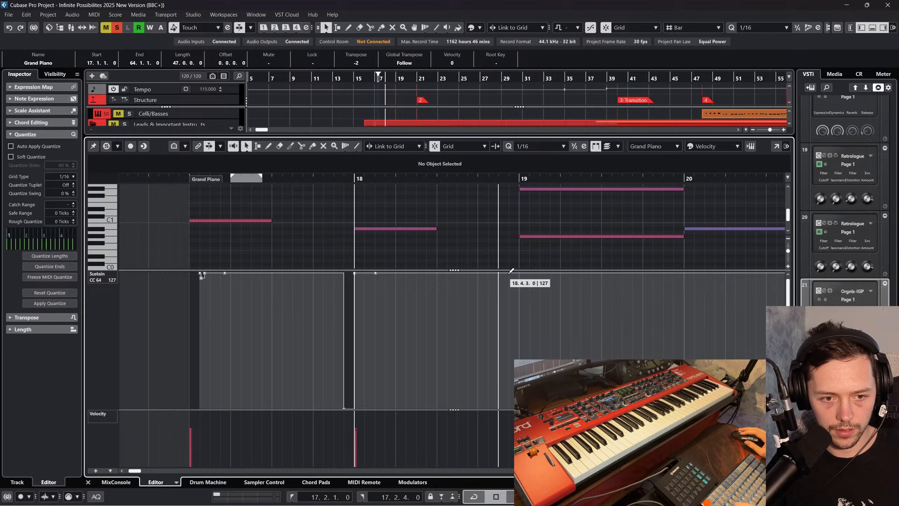
{"action": "left_click", "coordinate": [529, 271]}
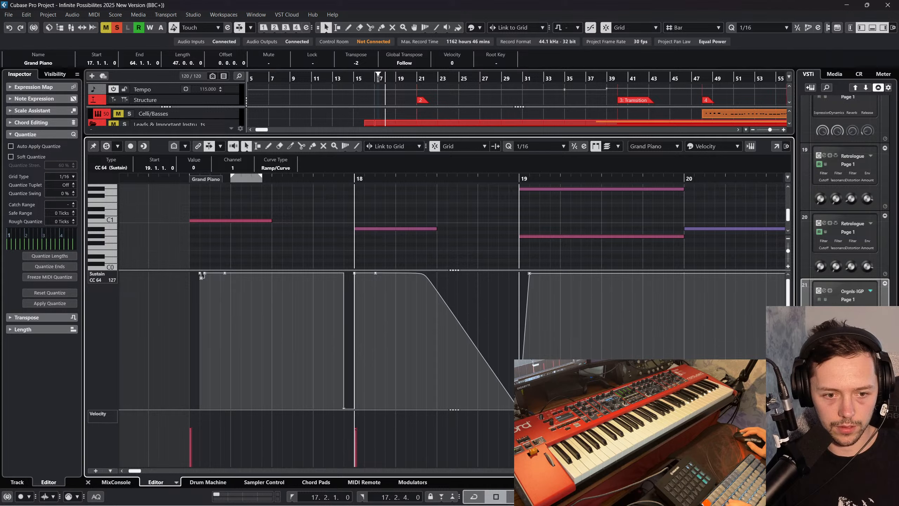
{"action": "left_click", "coordinate": [509, 273]}
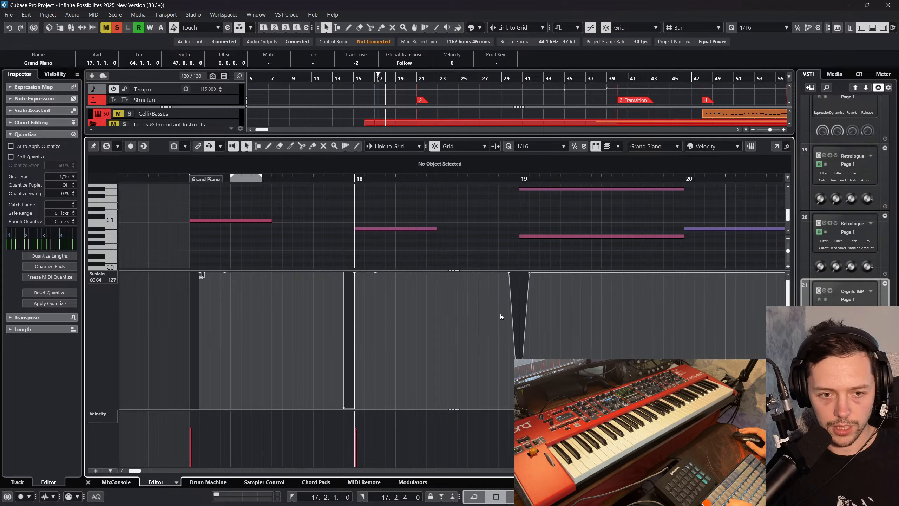
{"action": "left_click", "coordinate": [509, 273]}
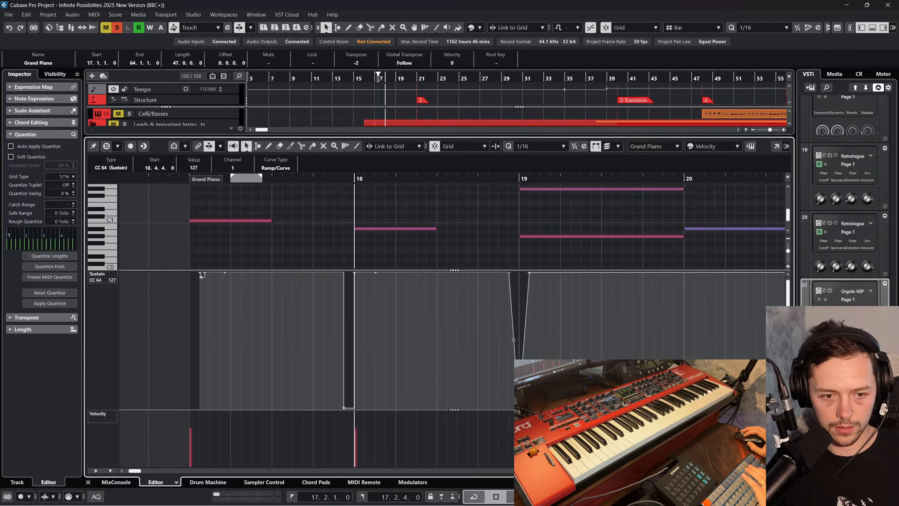
{"action": "left_click_drag", "start_coordinate": [508, 273], "coordinate": [529, 408]}
{"action": "left_click", "coordinate": [518, 408]}
{"action": "left_click", "coordinate": [519, 408]}
{"action": "key", "text": "space"}
{"action": "key", "text": "space"}
Move the start of the bar 19 release so sustain holds at 127 until 18.4.4.119, and play the change
{"action": "scroll", "coordinate": [373, 318], "scroll_direction": "right", "scroll_amount": 3}
{"action": "left_click_drag", "start_coordinate": [372, 408], "coordinate": [382, 409]}
{"action": "left_click_drag", "start_coordinate": [371, 274], "coordinate": [382, 275]}
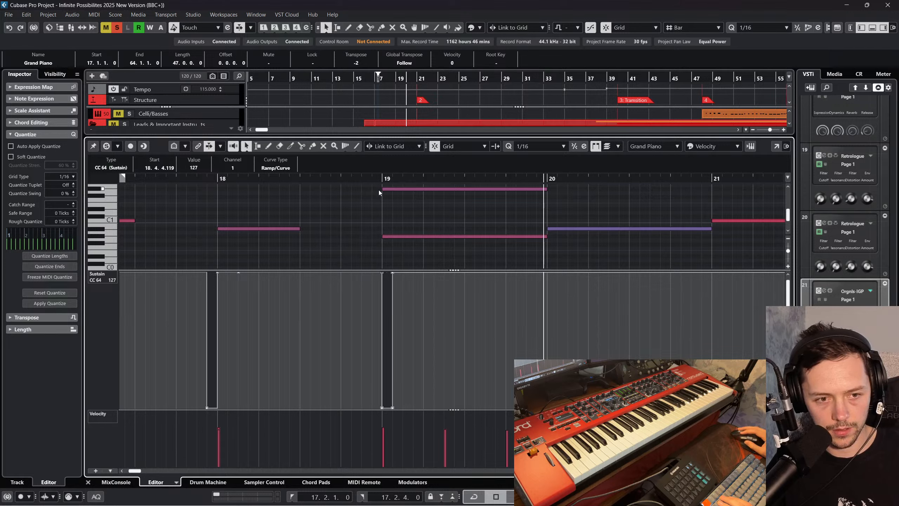
{"action": "left_click_drag", "start_coordinate": [368, 176], "coordinate": [342, 178]}
{"action": "key", "text": "space"}
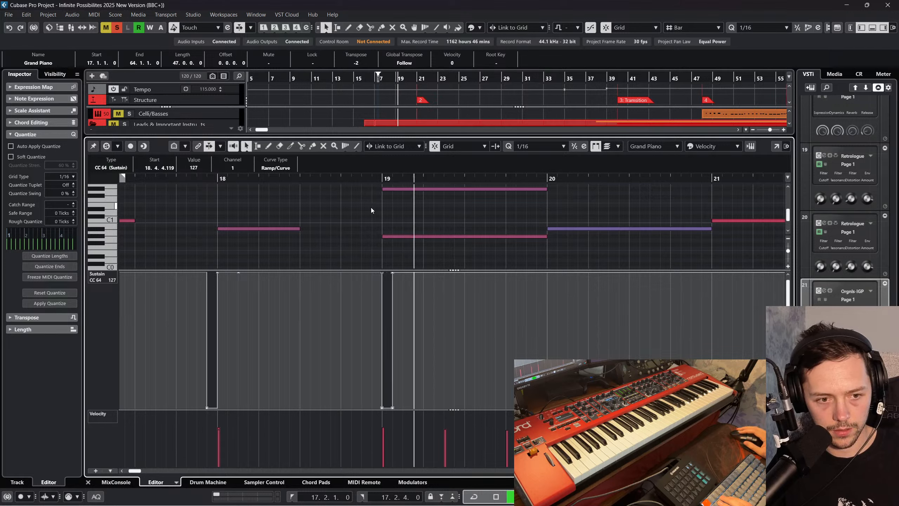
{"action": "key", "text": "space"}
Copy the bar 19 pedal release to bar 20 and enlarge the note area
{"action": "scroll", "coordinate": [383, 229], "scroll_direction": "left", "scroll_amount": 2}
{"action": "right_click", "coordinate": [497, 303]}
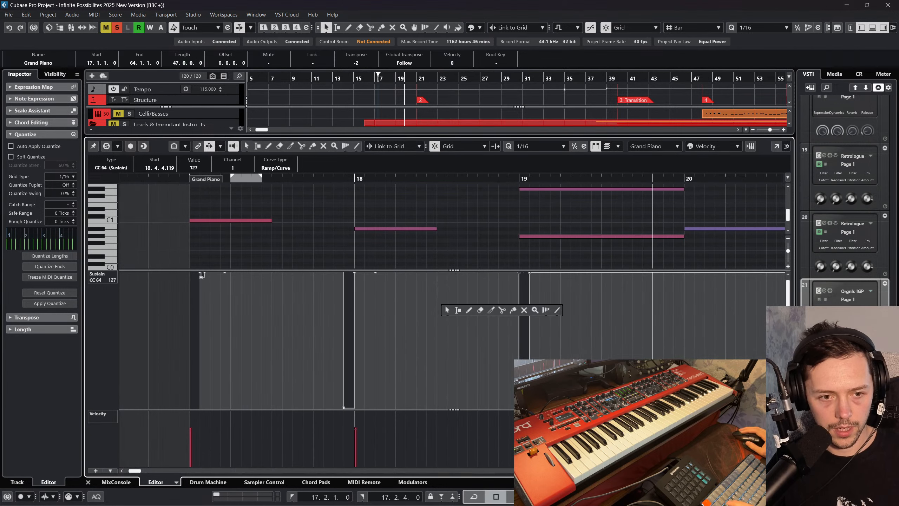
{"action": "left_click", "coordinate": [497, 303]}
{"action": "left_click_drag", "start_coordinate": [497, 409], "coordinate": [497, 300]}
{"action": "left_click_drag", "start_coordinate": [558, 365], "coordinate": [488, 226]}
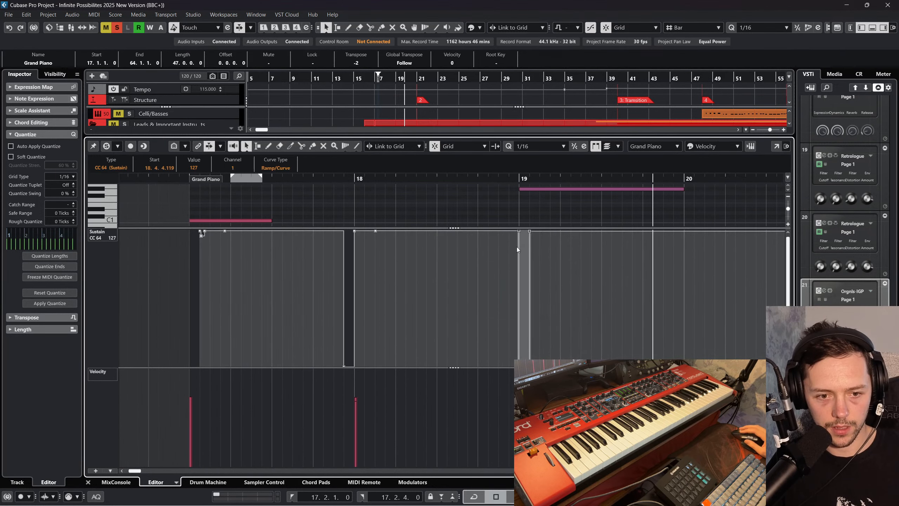
{"action": "left_click", "coordinate": [683, 181]}
{"action": "scroll", "coordinate": [637, 236], "scroll_direction": "right", "scroll_amount": 2}
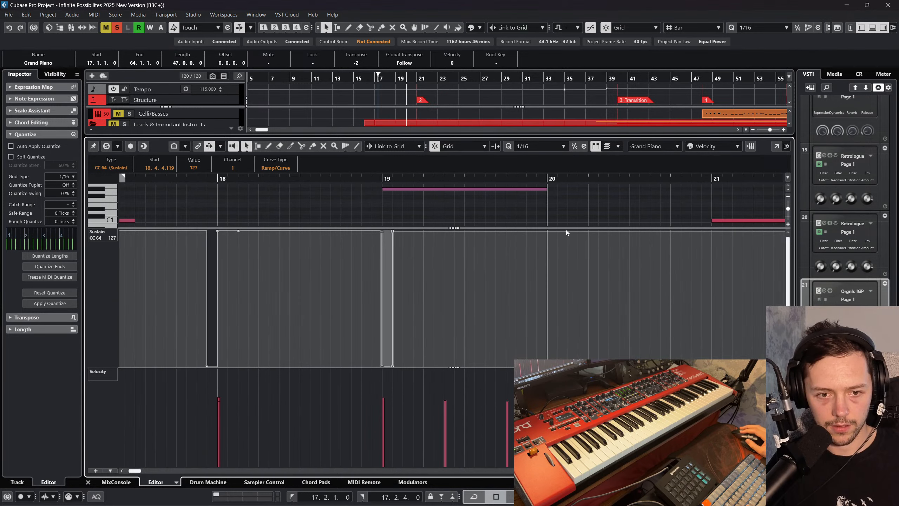
{"action": "left_click_drag", "start_coordinate": [566, 229], "coordinate": [563, 320]}
{"action": "left_click", "coordinate": [549, 352]}
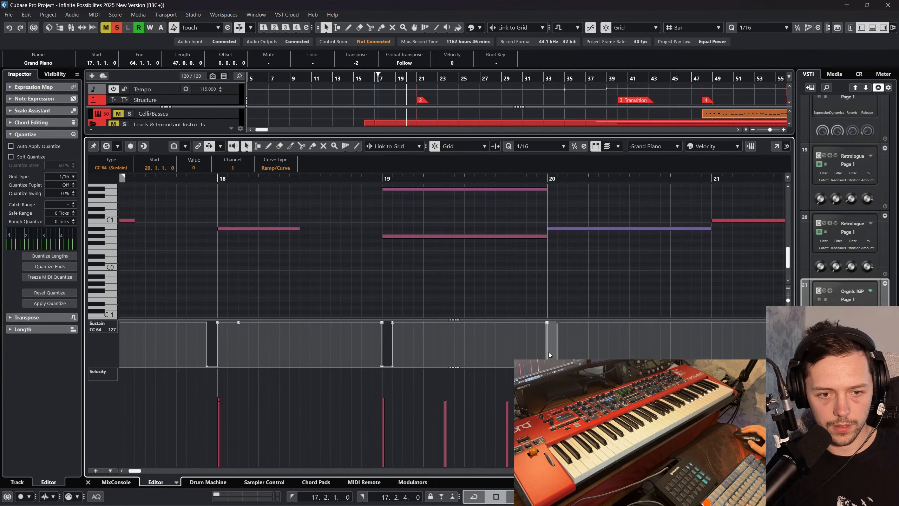
Play the pedal changes at bars 19 and 20 and stop before bar 21
{"action": "key", "text": "space"}
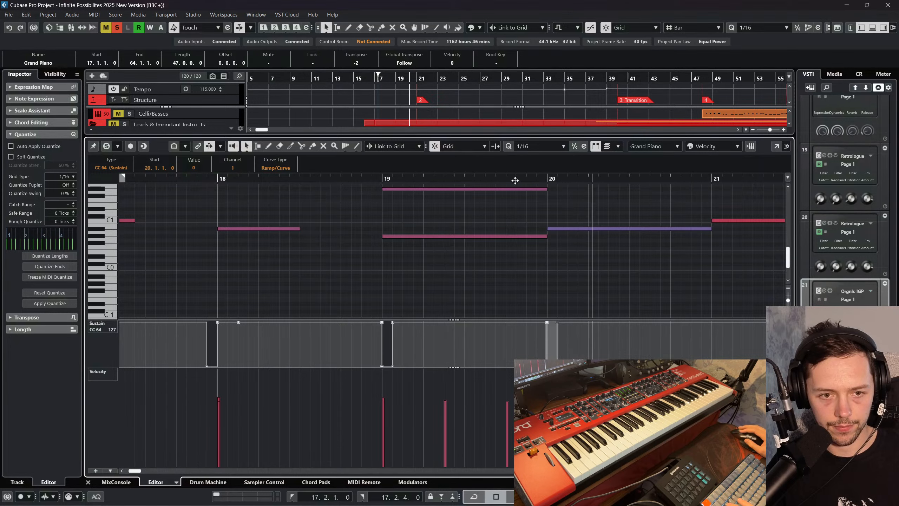
{"action": "left_click_drag", "start_coordinate": [515, 180], "coordinate": [351, 170]}
{"action": "key", "text": "space"}
{"action": "scroll", "coordinate": [568, 296], "scroll_direction": "up", "scroll_amount": 1}
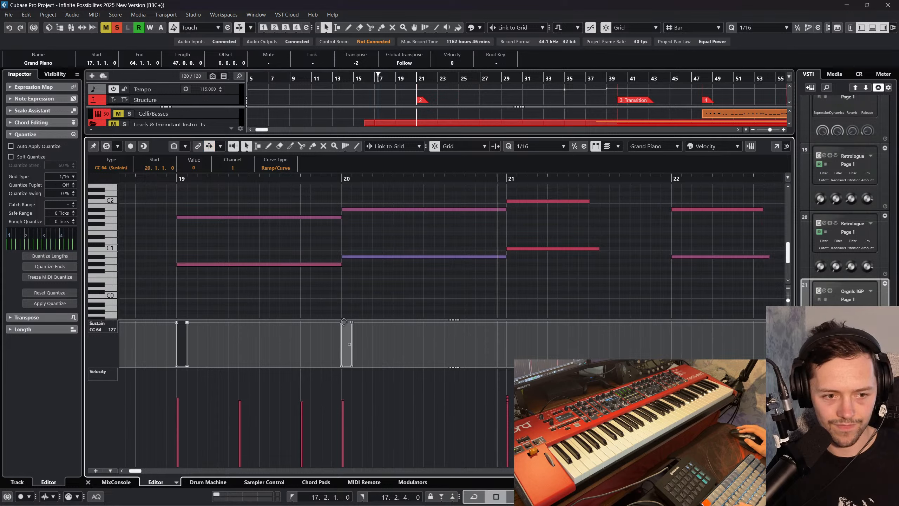
{"action": "left_click_drag", "start_coordinate": [347, 342], "coordinate": [336, 342]}
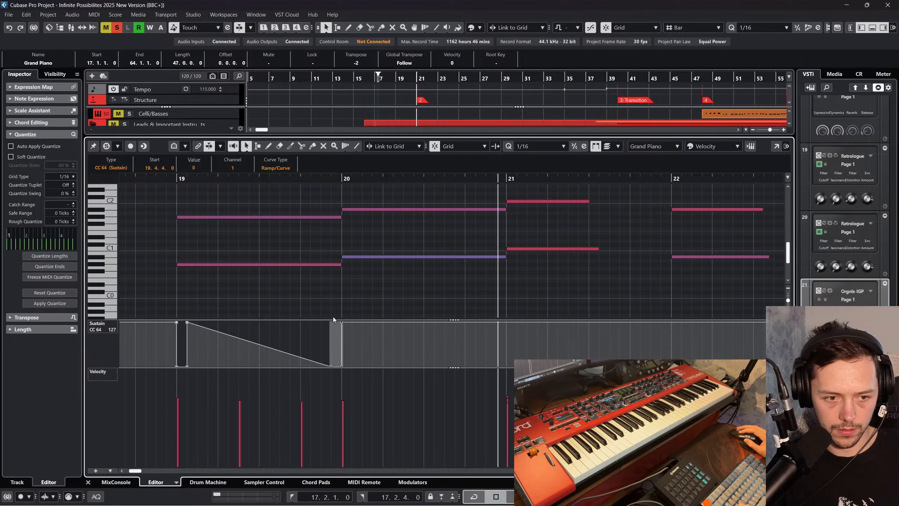
{"action": "left_click_drag", "start_coordinate": [331, 366], "coordinate": [330, 313]}
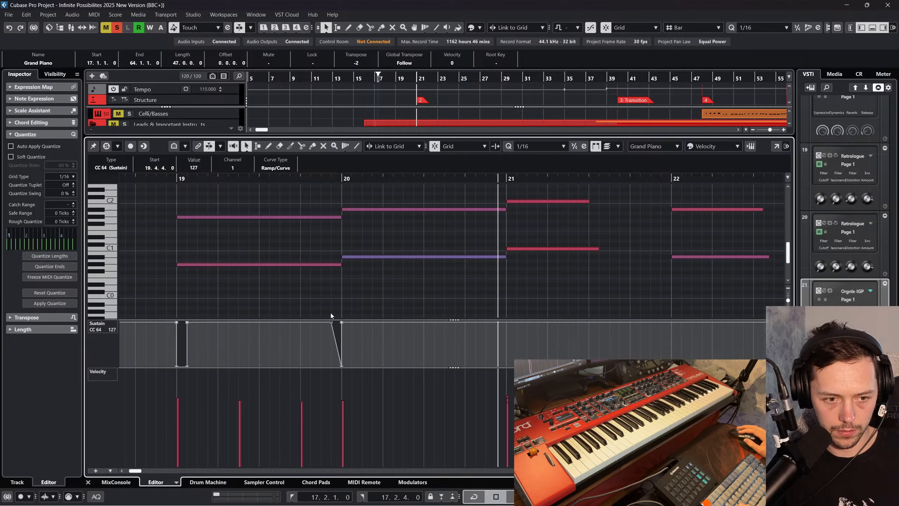
{"action": "key", "text": "ctrl+z"}
{"action": "key", "text": "ctrl+z"}
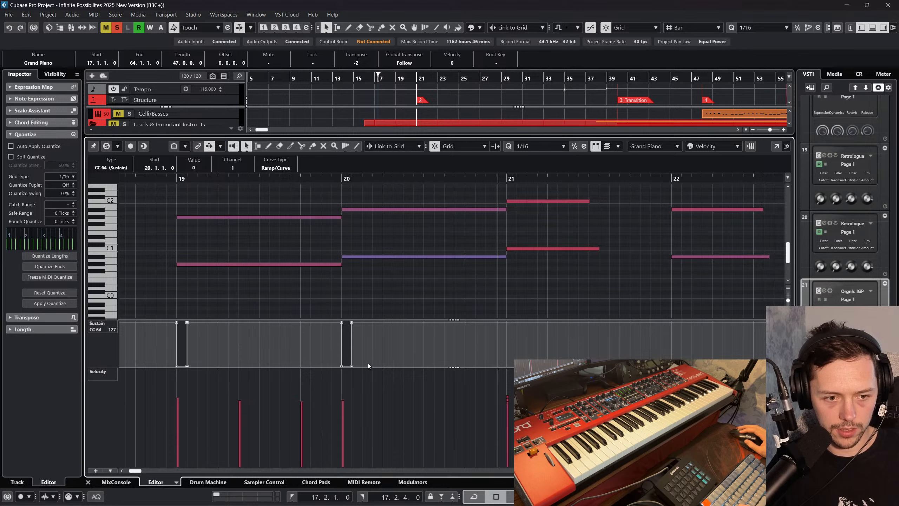
Move the whole bar 20 pedal release a sixteenth earlier, to 19.4.4.0, and play the change into bar 20
{"action": "left_click_drag", "start_coordinate": [362, 367], "coordinate": [323, 290]}
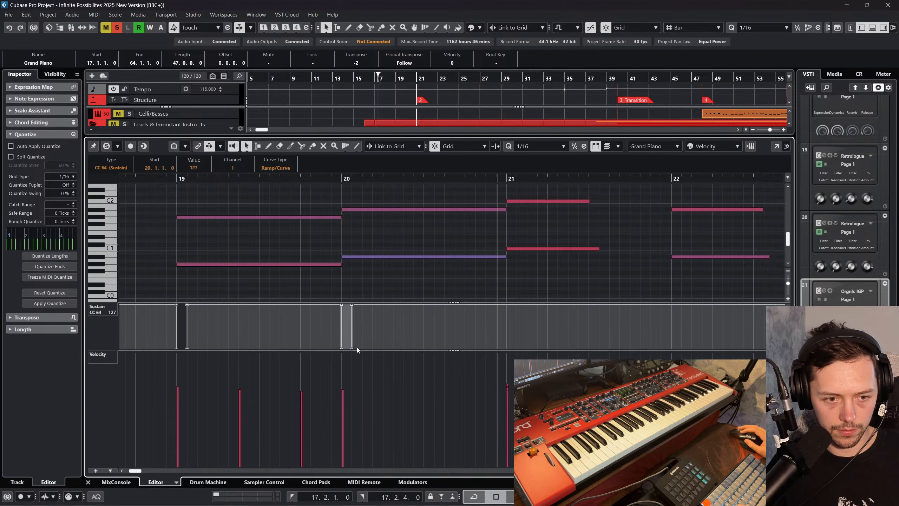
{"action": "left_click_drag", "start_coordinate": [349, 341], "coordinate": [339, 340]}
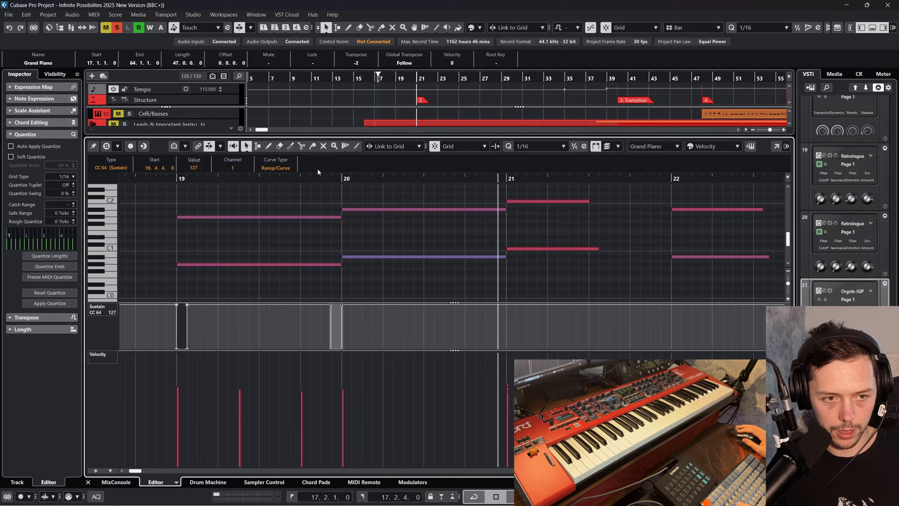
{"action": "left_click", "coordinate": [310, 178]}
{"action": "key", "text": "space"}
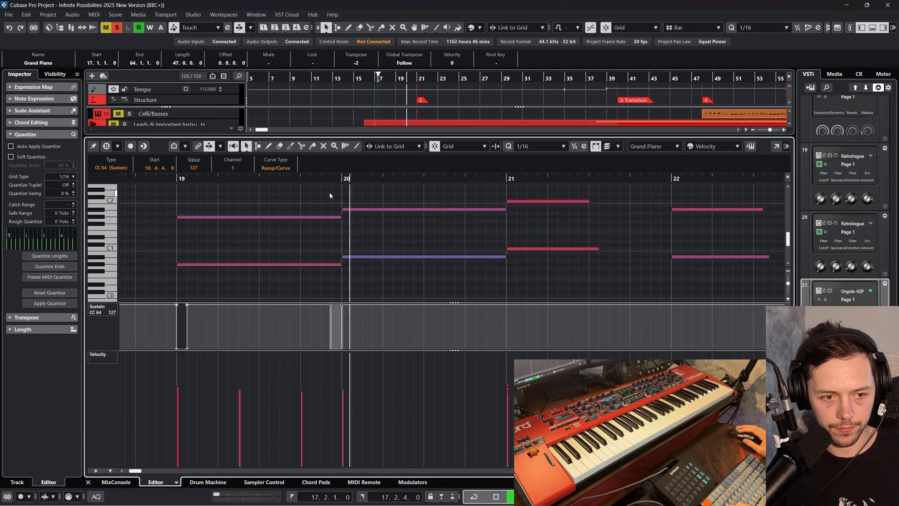
{"action": "key", "text": "space"}
Start playback just before bar 17 and open the Grand Piano part in a separate Key Editor window
{"action": "scroll", "coordinate": [291, 244], "scroll_direction": "left", "scroll_amount": 7}
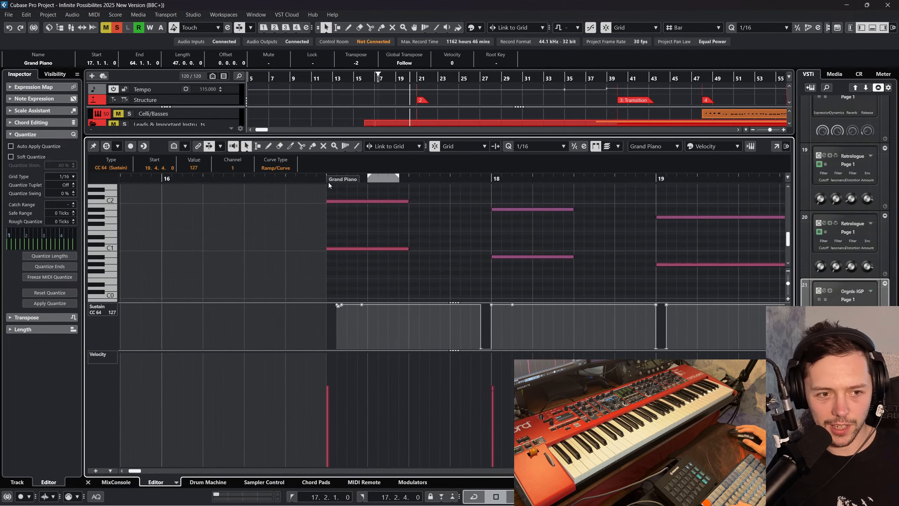
{"action": "left_click", "coordinate": [319, 179]}
{"action": "key", "text": "space"}
{"action": "left_click", "coordinate": [94, 15]}
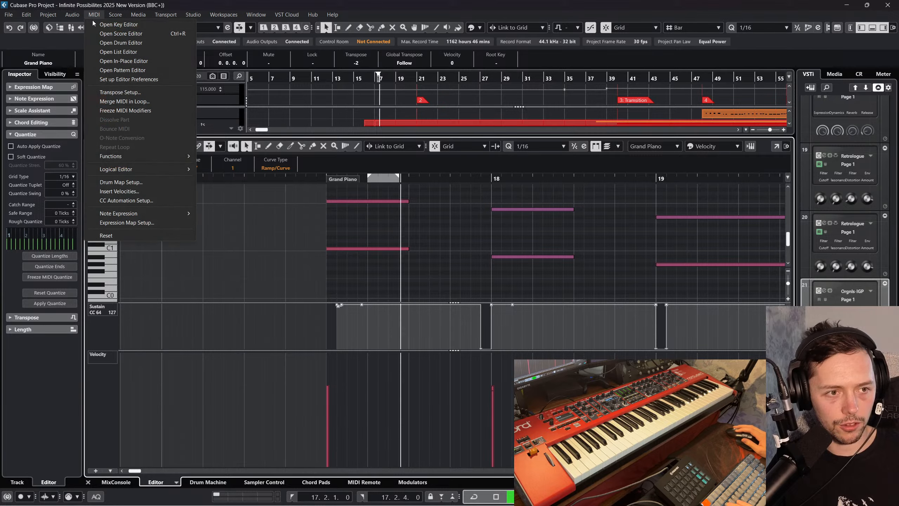
{"action": "left_click", "coordinate": [96, 24]}
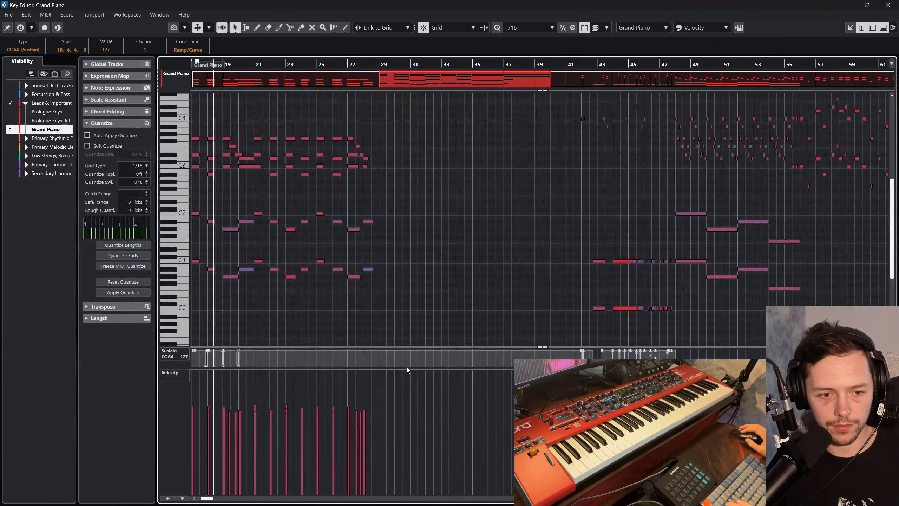
Enlarge the Sustain lane and play the piano pedal changes from bar 17
{"action": "left_click_drag", "start_coordinate": [409, 369], "coordinate": [408, 301]}
{"action": "scroll", "coordinate": [407, 345], "scroll_direction": "left", "scroll_amount": 5}
{"action": "scroll", "coordinate": [408, 308], "scroll_direction": "right", "scroll_amount": 3}
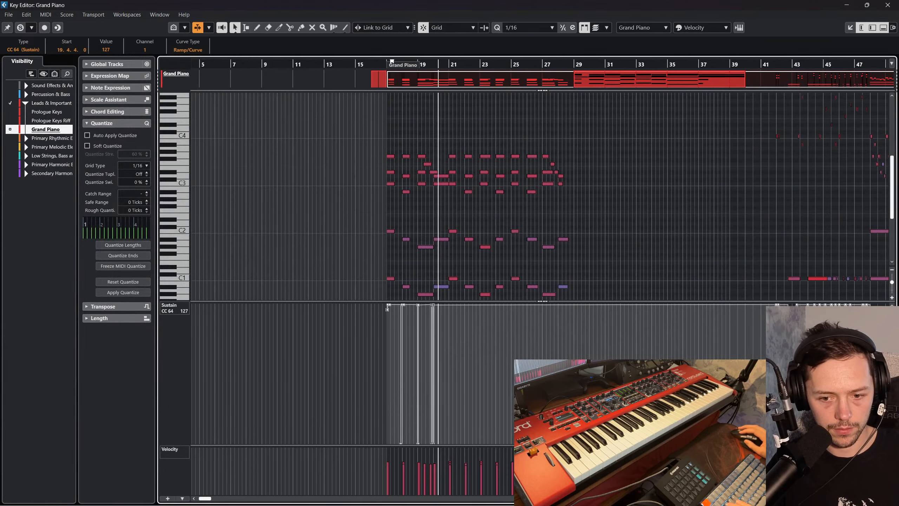
{"action": "key", "text": "h"}
{"action": "key", "text": "h"}
{"action": "key", "text": "h"}
{"action": "key", "text": "h"}
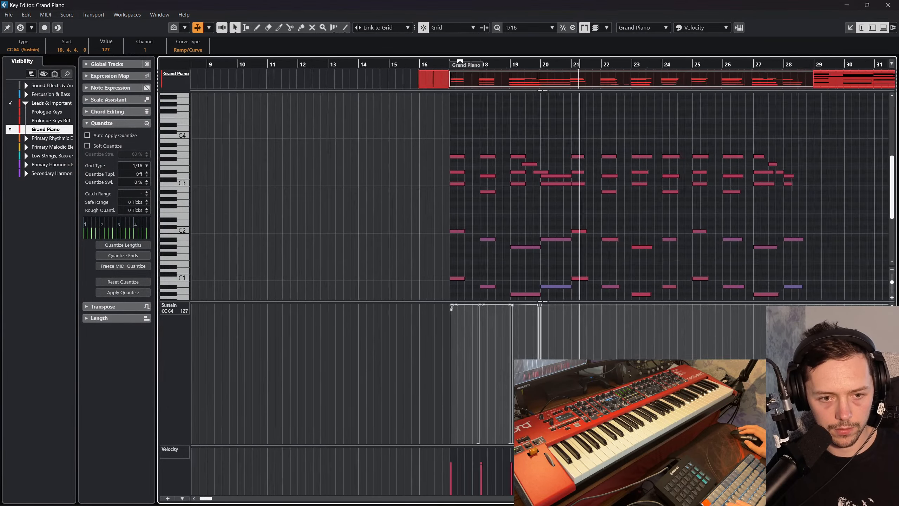
{"action": "key", "text": "h"}
{"action": "key", "text": "h"}
{"action": "key", "text": "h"}
{"action": "key", "text": "h"}
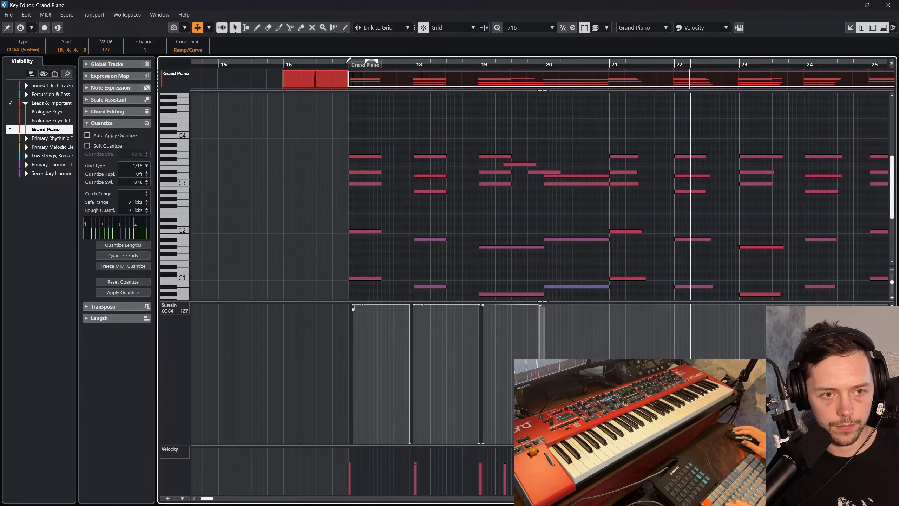
{"action": "left_click", "coordinate": [345, 66]}
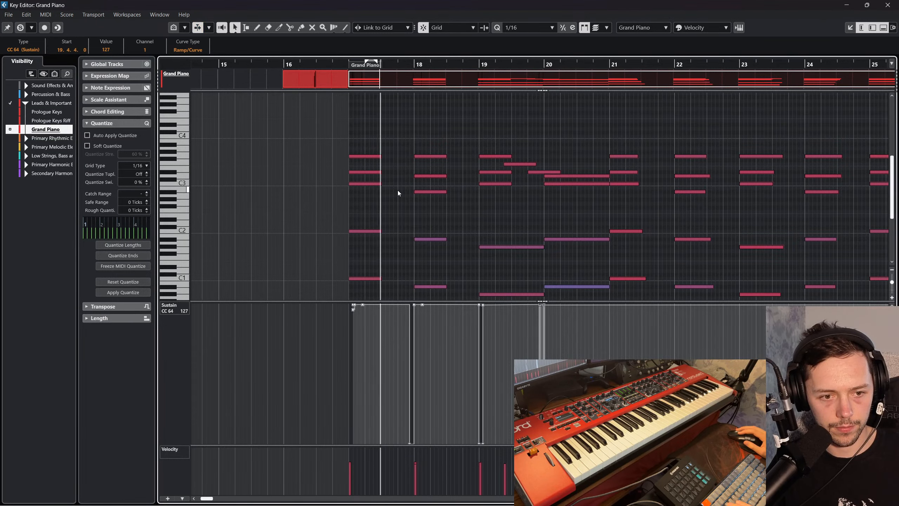
{"action": "key", "text": "f"}
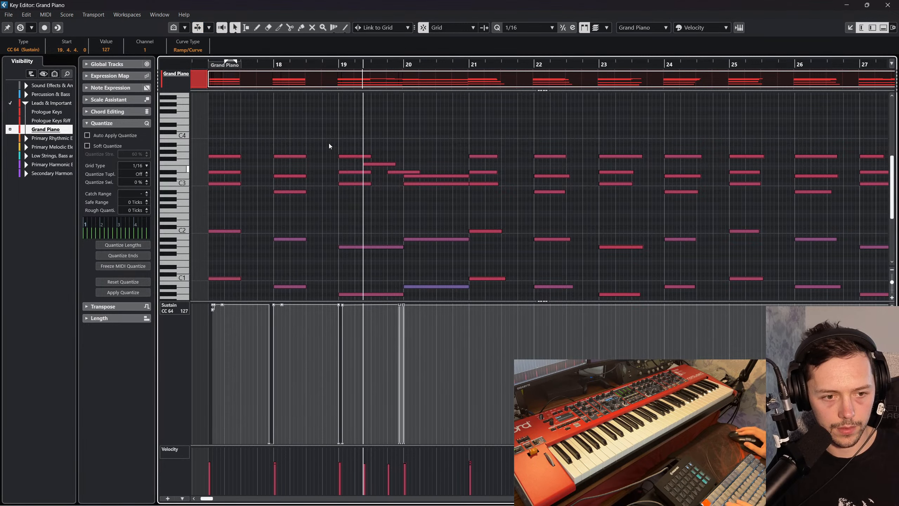
Shift the bar 19 pedal release before the barline and shorten it on a 1/32 grid, holding 127 until 18.4.4.59 and 0 from 18.4.4.60
{"action": "left_click_drag", "start_coordinate": [321, 71], "coordinate": [321, 79]}
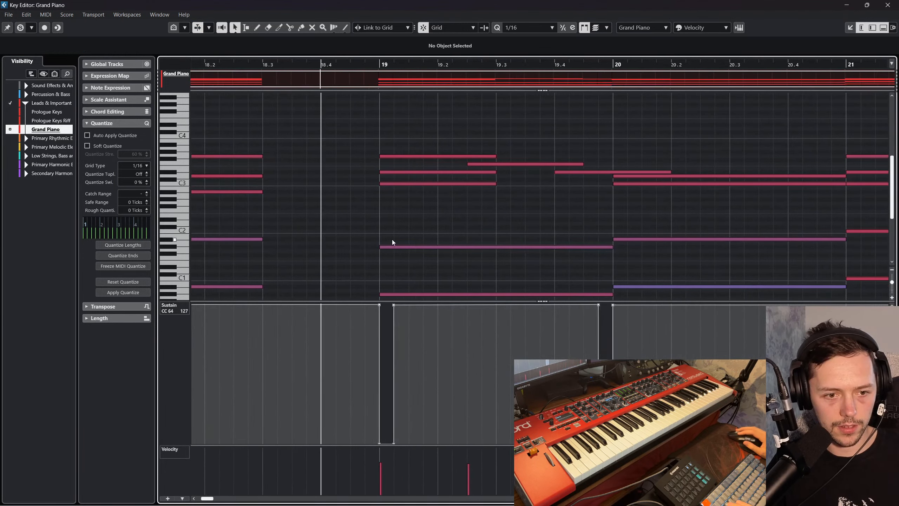
{"action": "left_click_drag", "start_coordinate": [364, 443], "coordinate": [410, 310]}
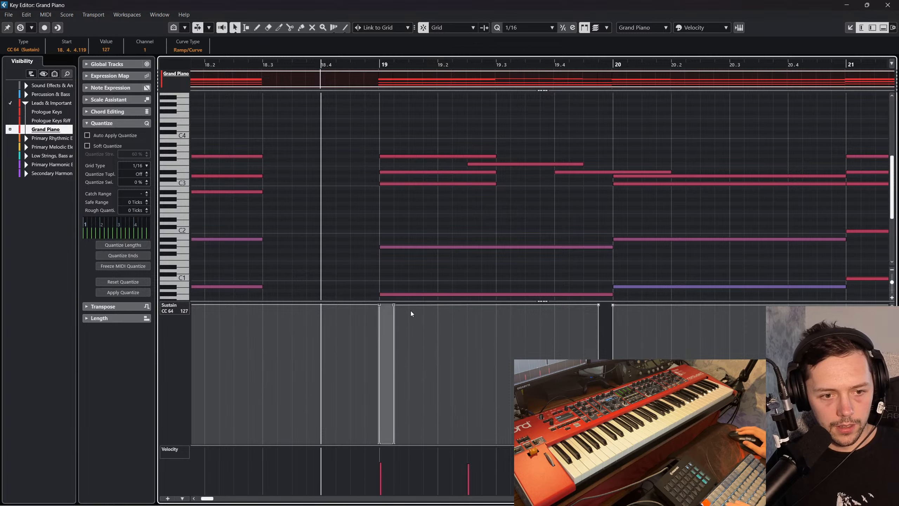
{"action": "left_click", "coordinate": [388, 382]}
{"action": "left_click_drag", "start_coordinate": [387, 381], "coordinate": [372, 442]}
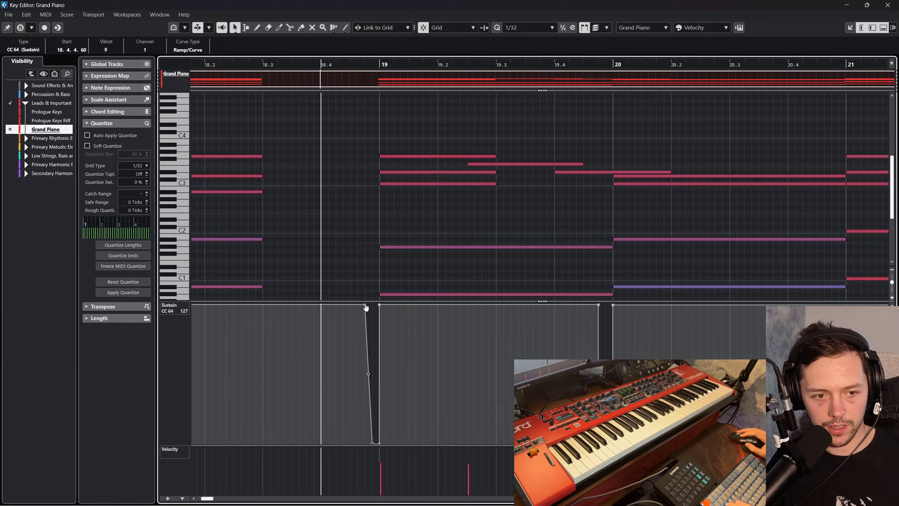
{"action": "left_click_drag", "start_coordinate": [366, 306], "coordinate": [372, 305]}
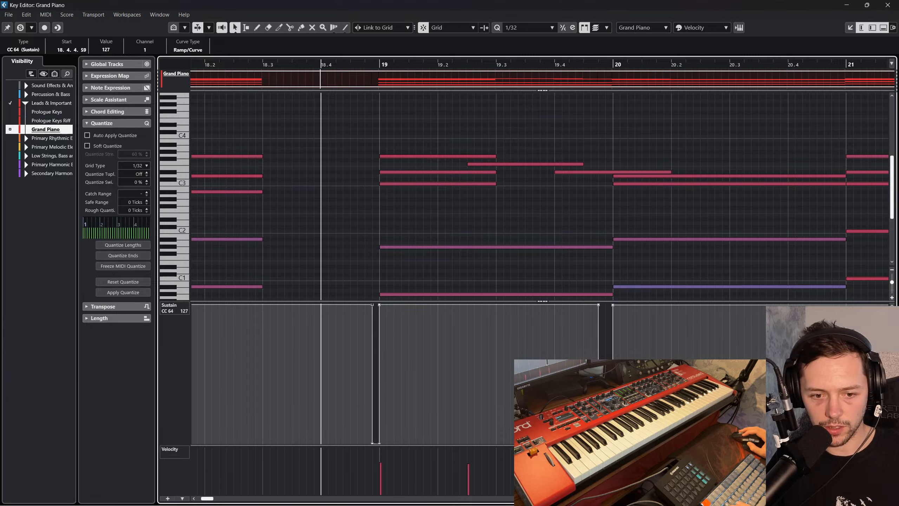